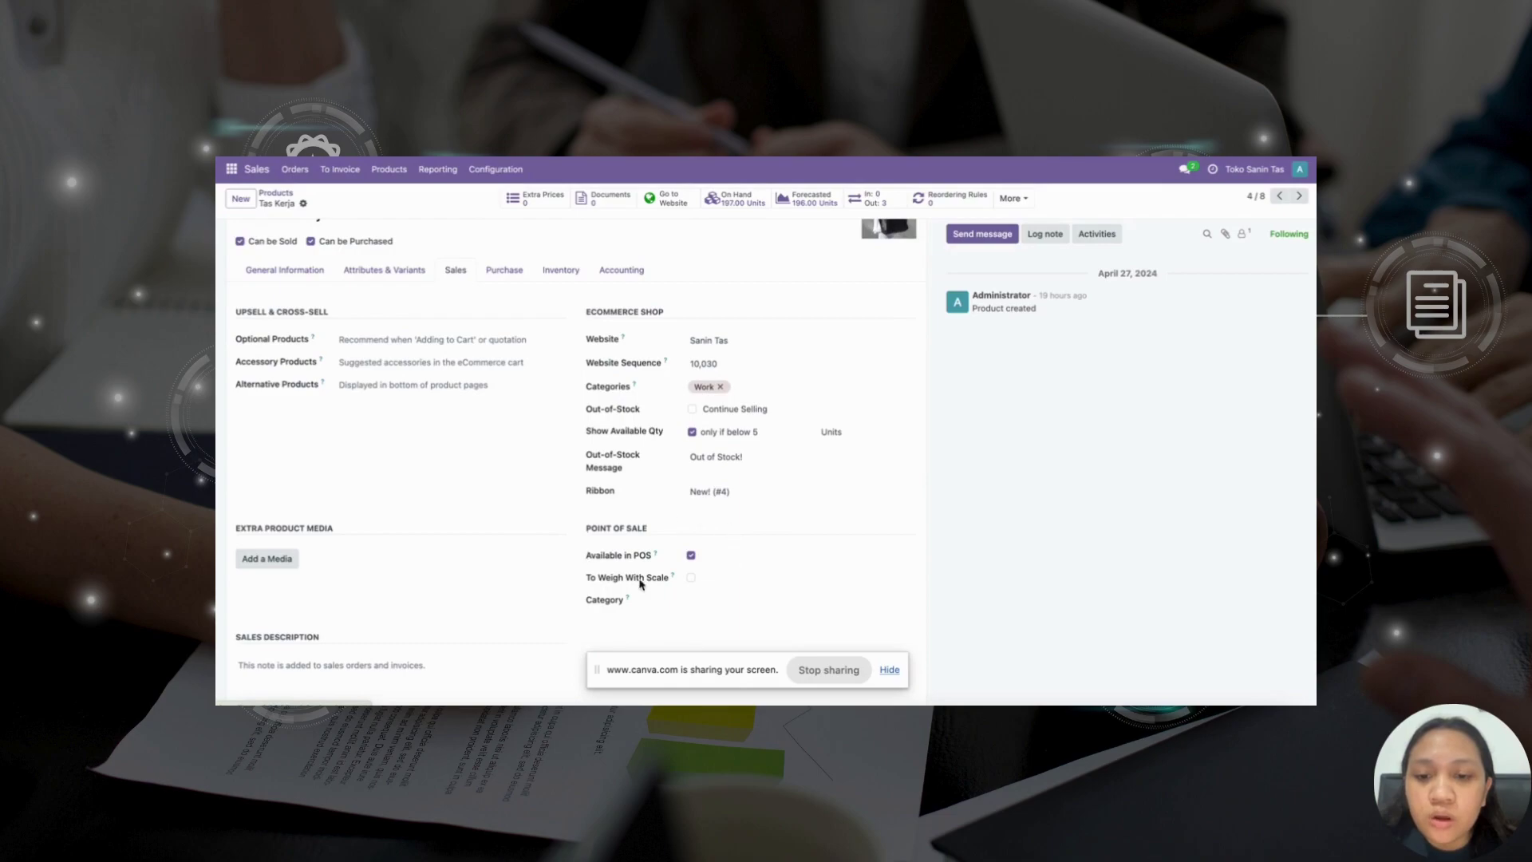
- Review the sales and Point of Sale settings of each product record from Tas Kerja around to Discount
scroll(653, 586, "up", 1)
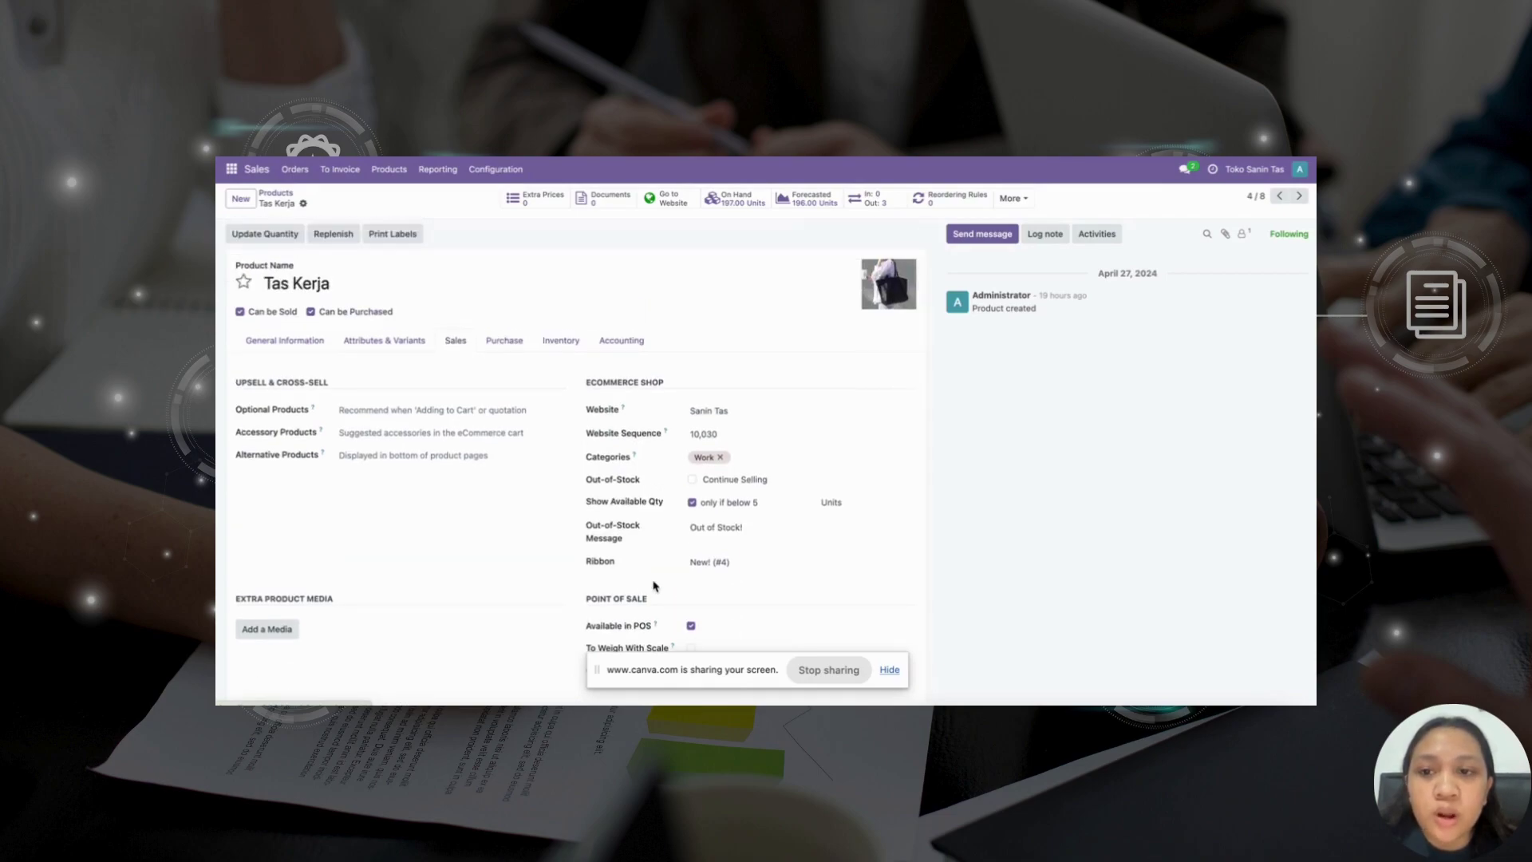
left_click(1303, 201)
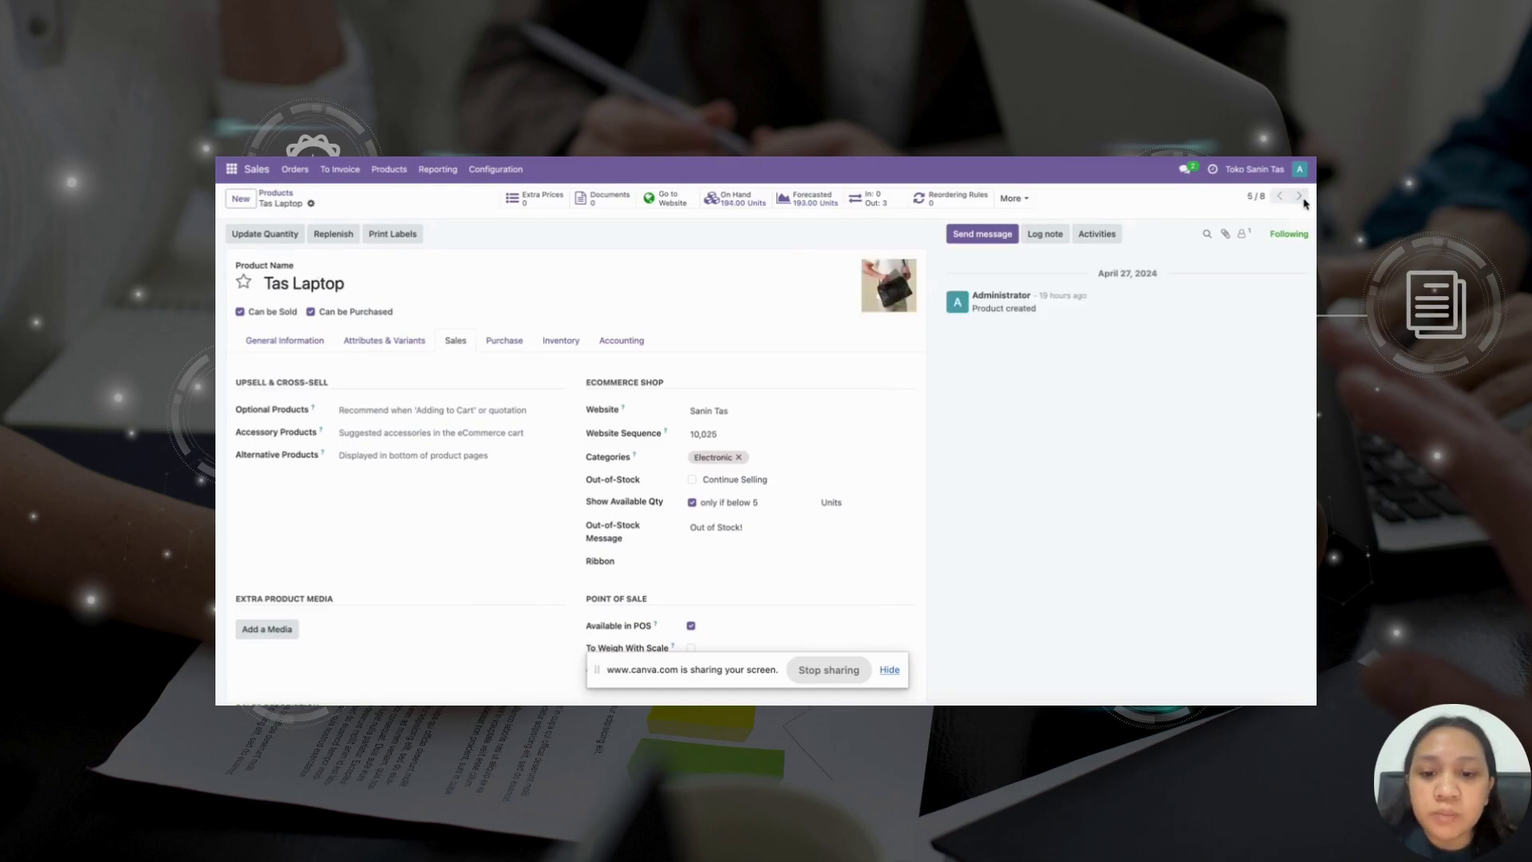
left_click(1303, 201)
left_click(1304, 201)
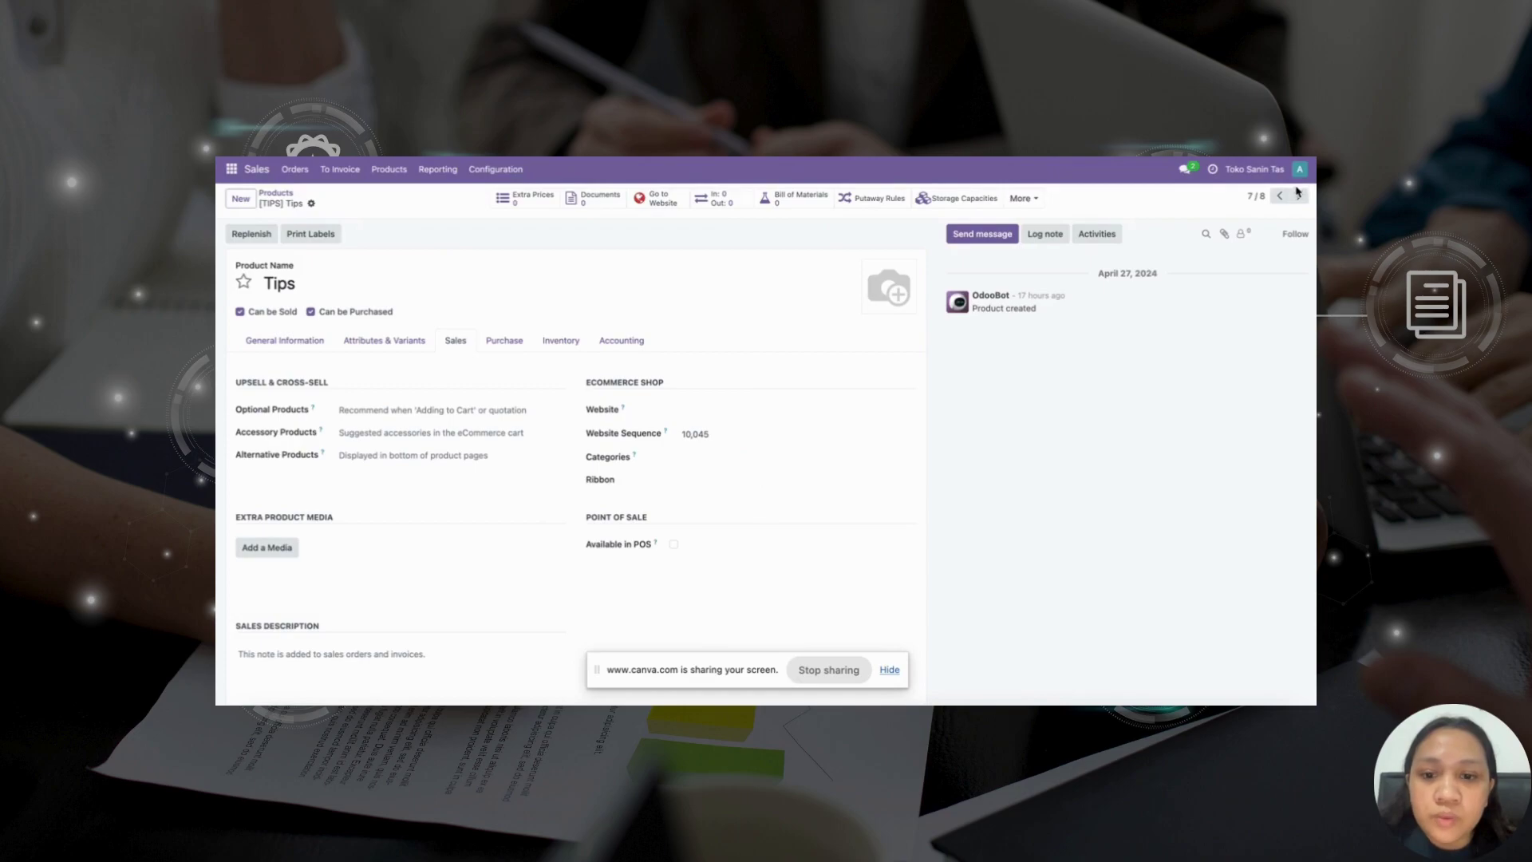
left_click(1298, 197)
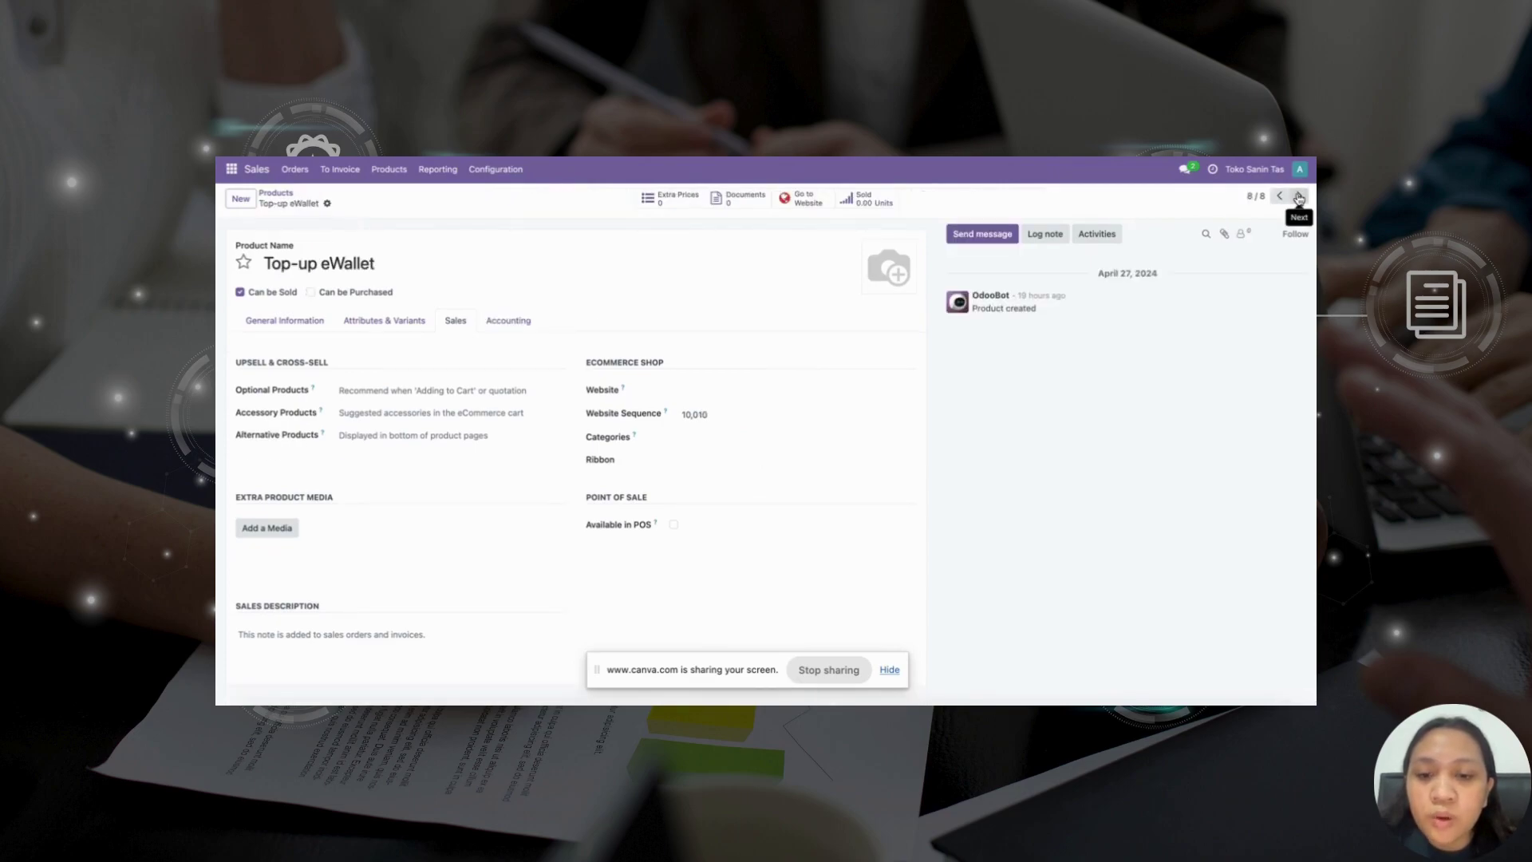
left_click(1299, 197)
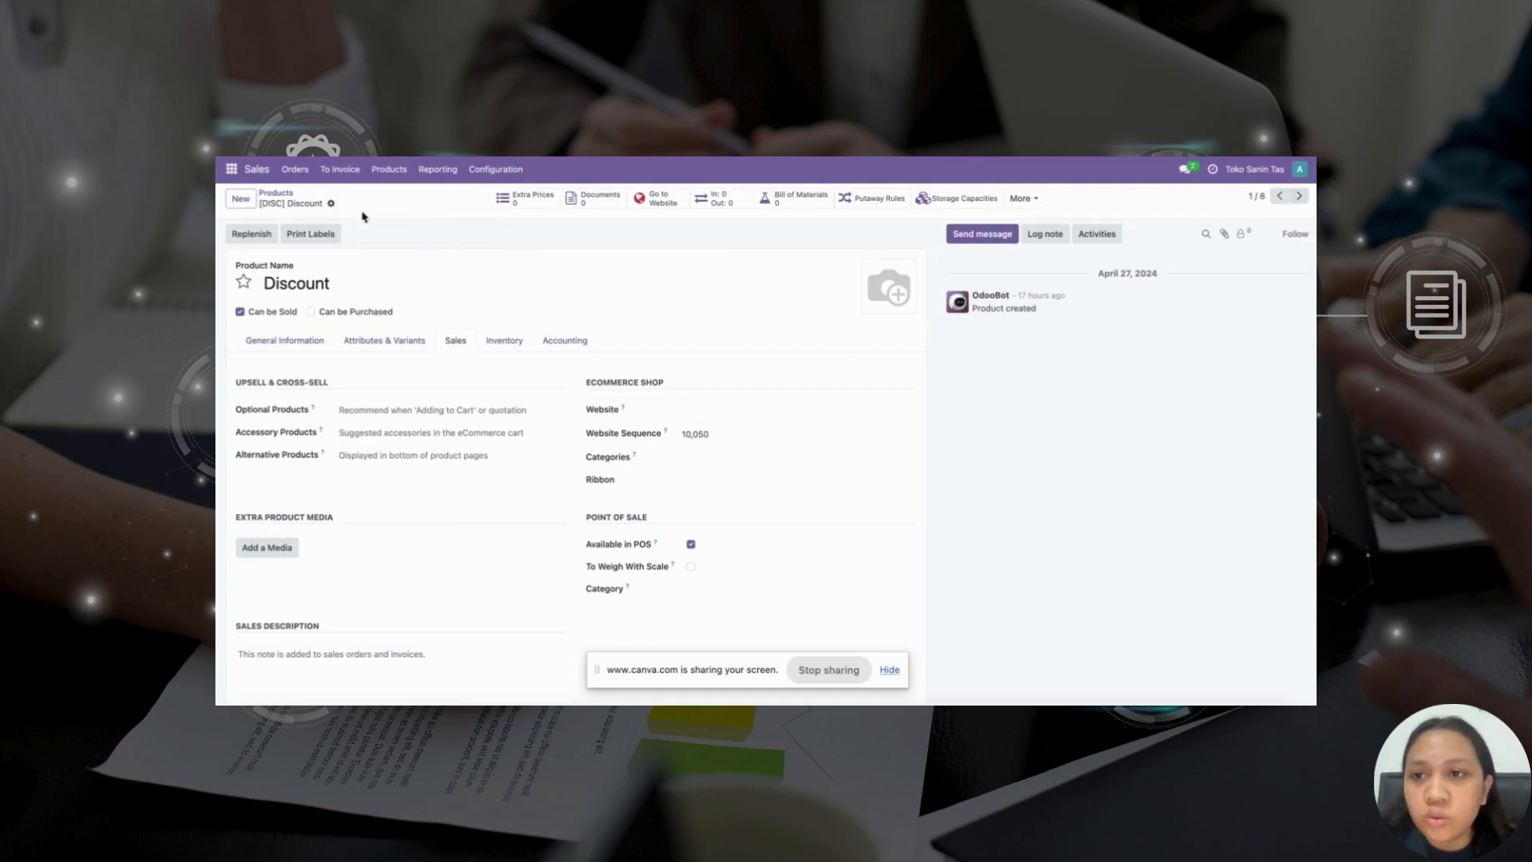
- Switch to the Point of Sale module and view its list of products available in POS
left_click(232, 169)
left_click(255, 247)
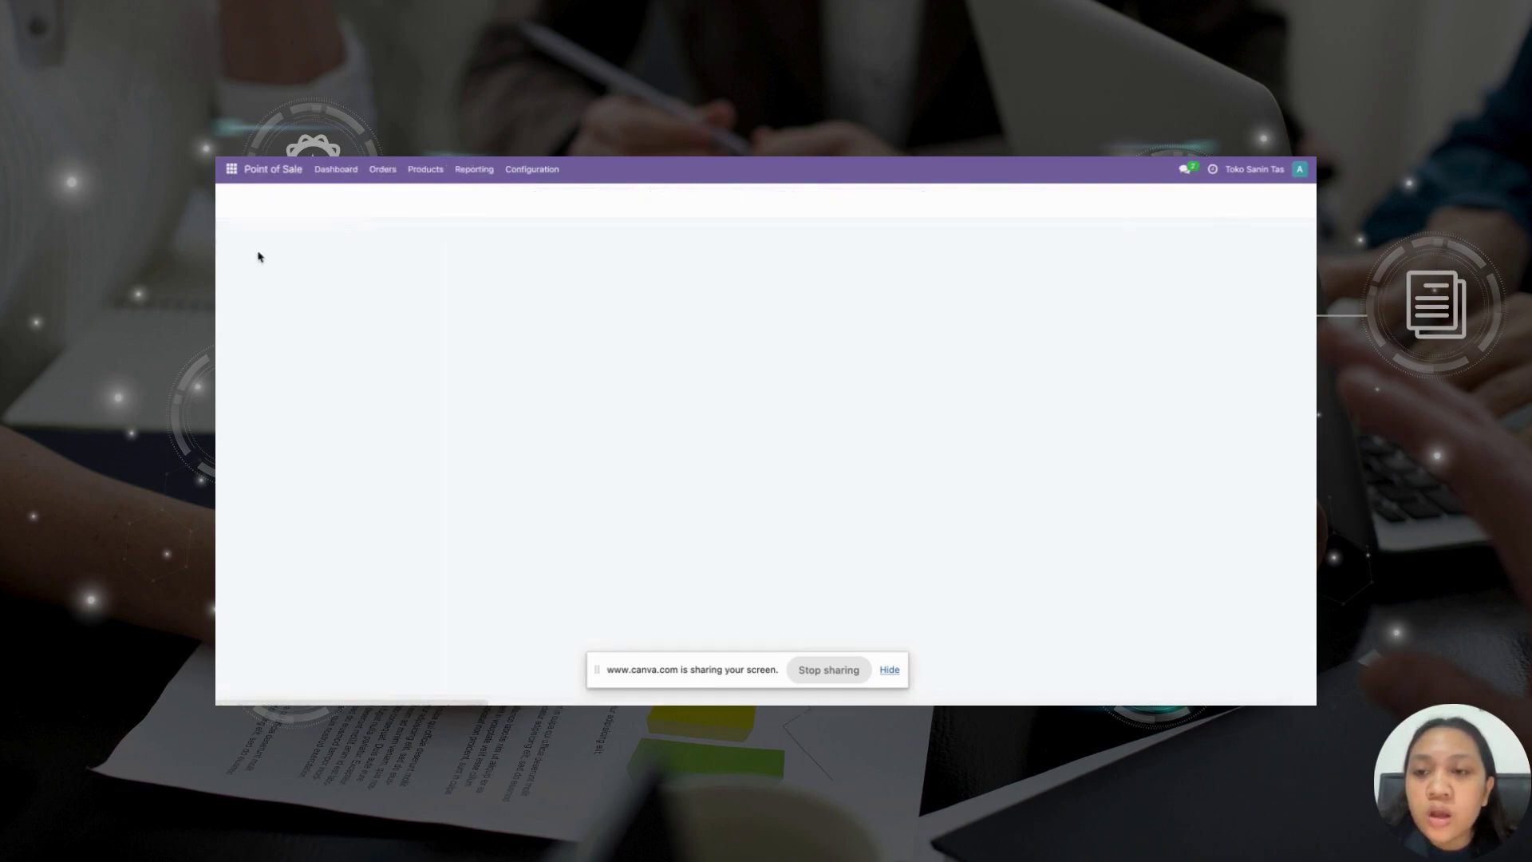
left_click(425, 169)
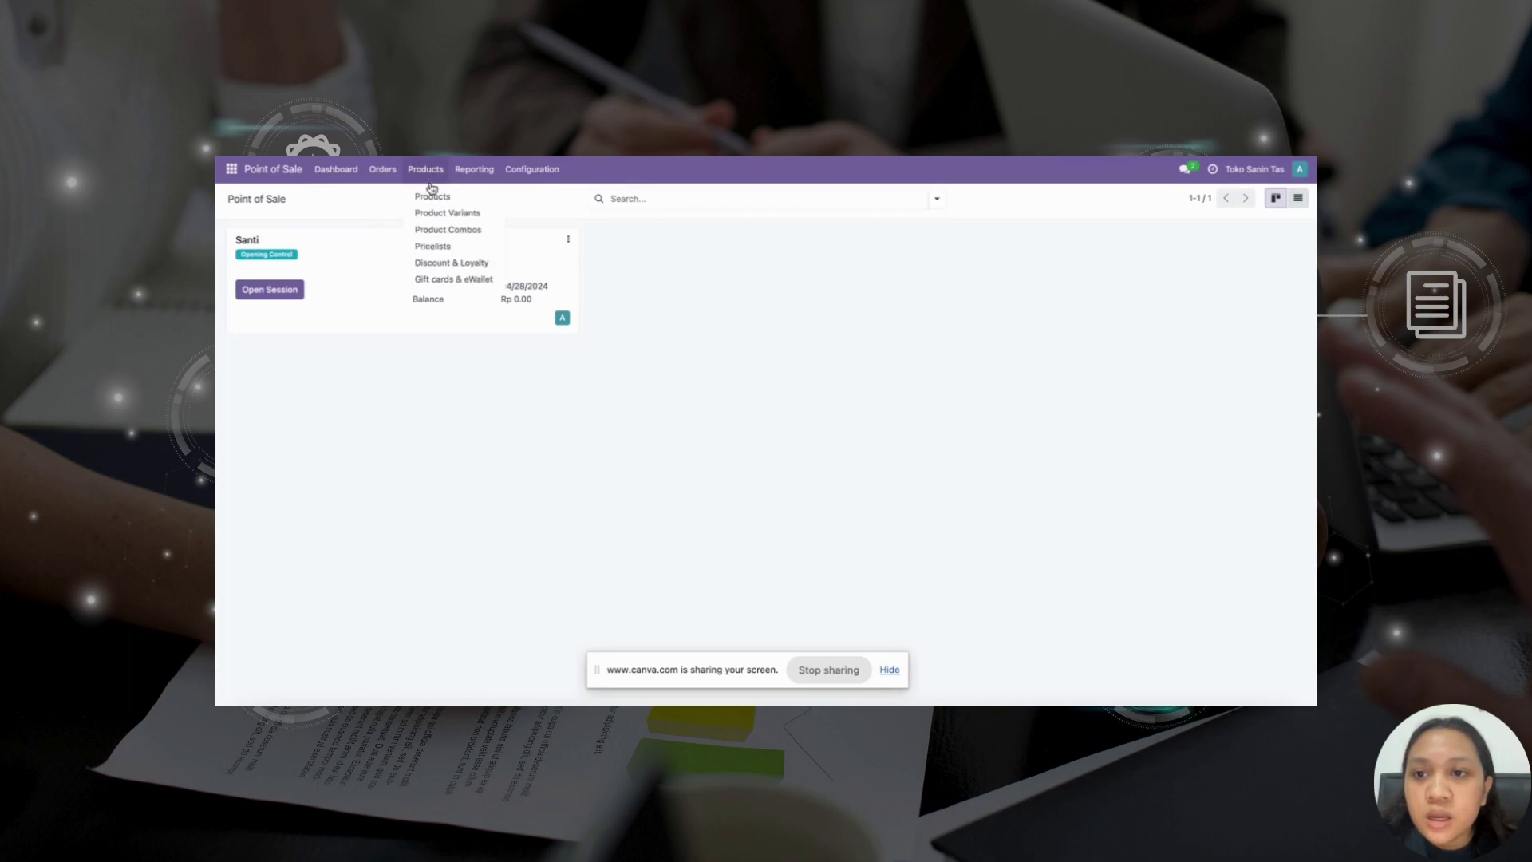
left_click(433, 197)
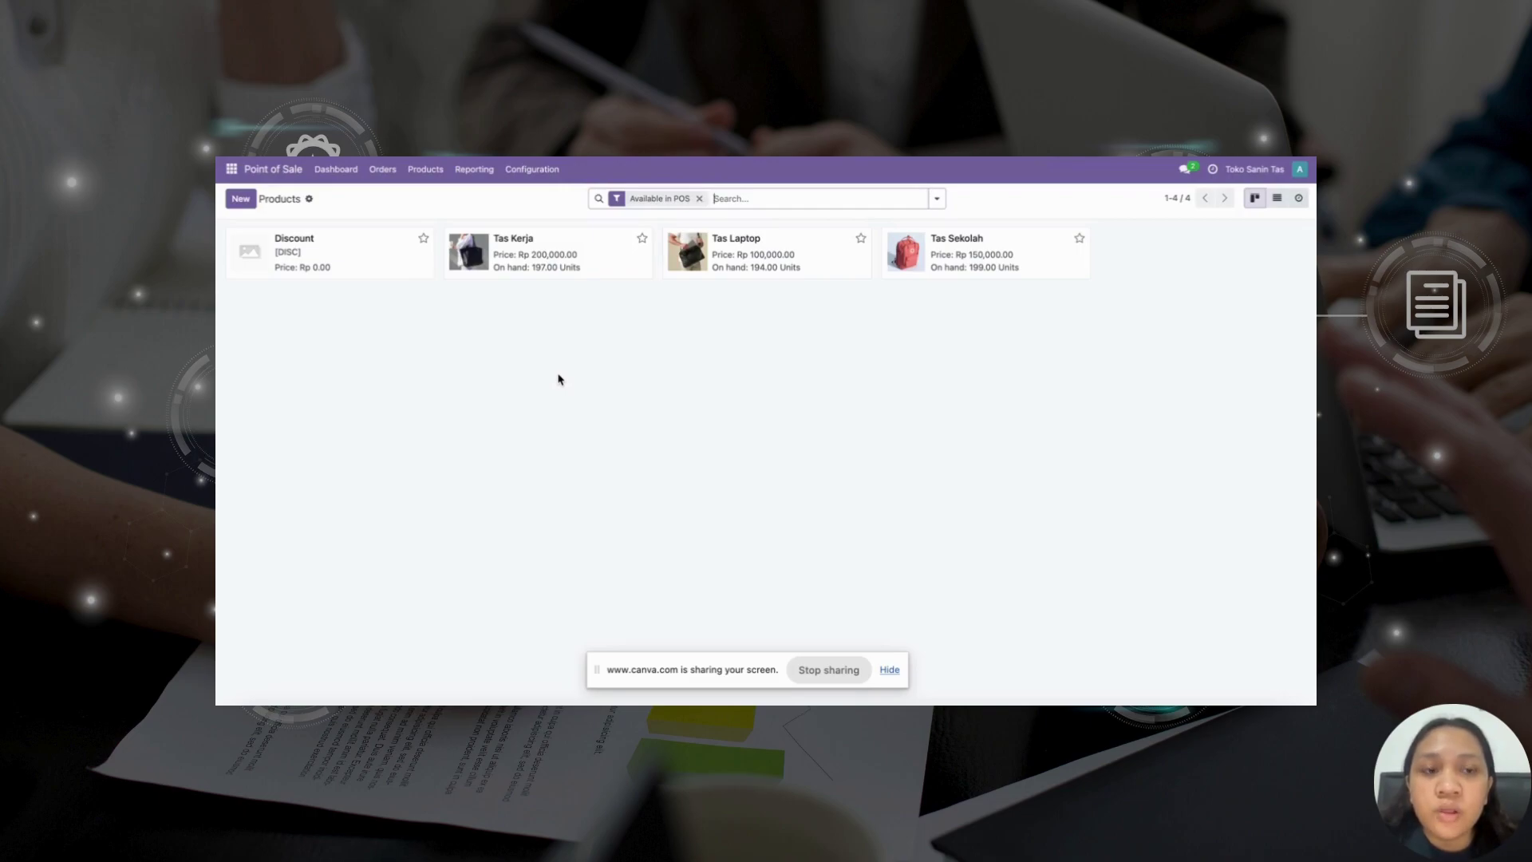
- Open the configured point of sale list, start a new point of sale record and discard it
left_click(337, 170)
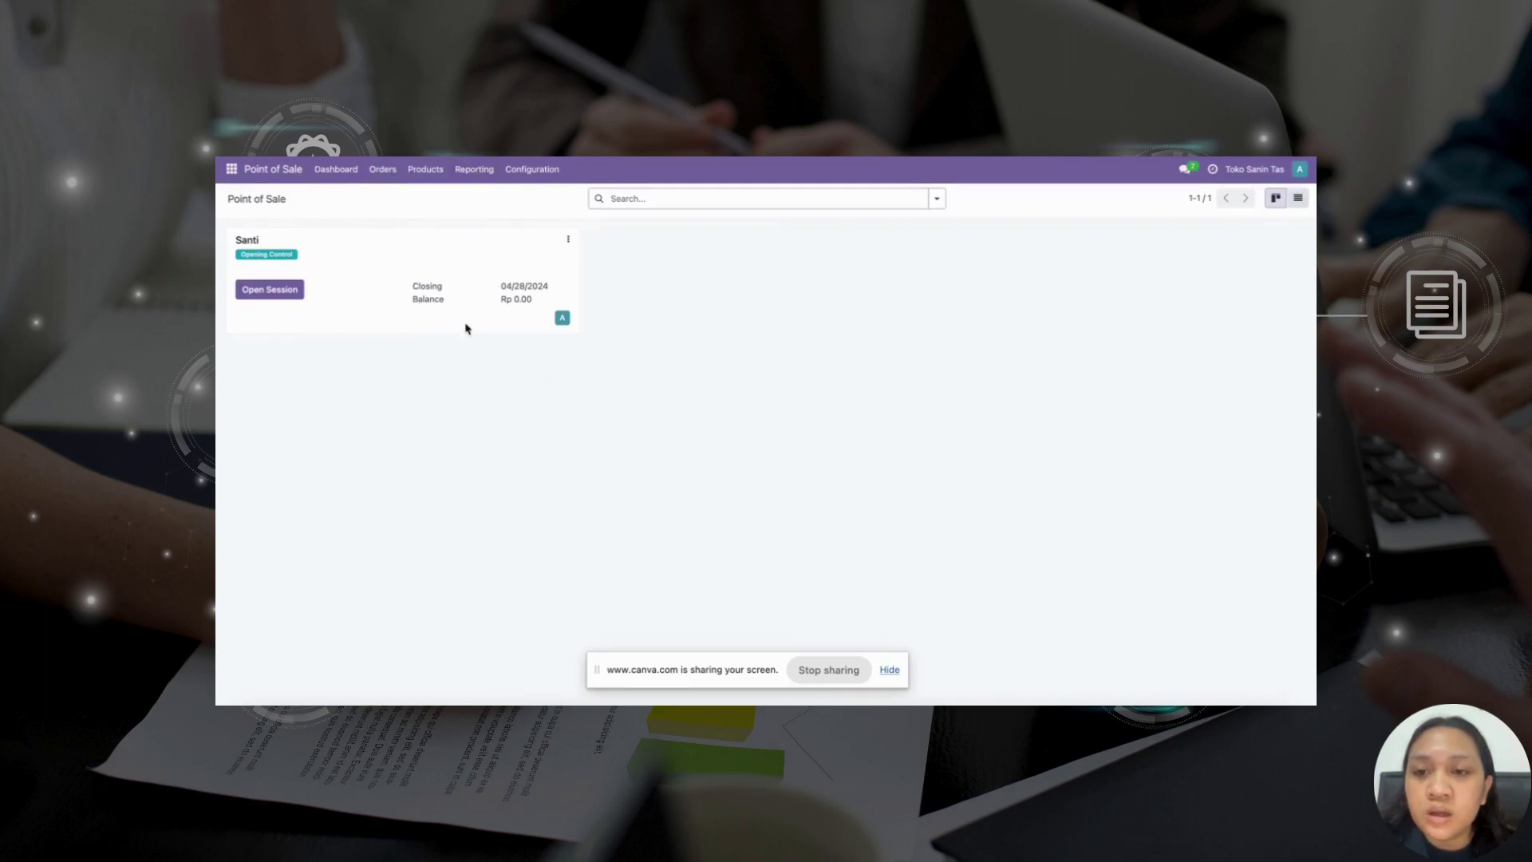
left_click(548, 171)
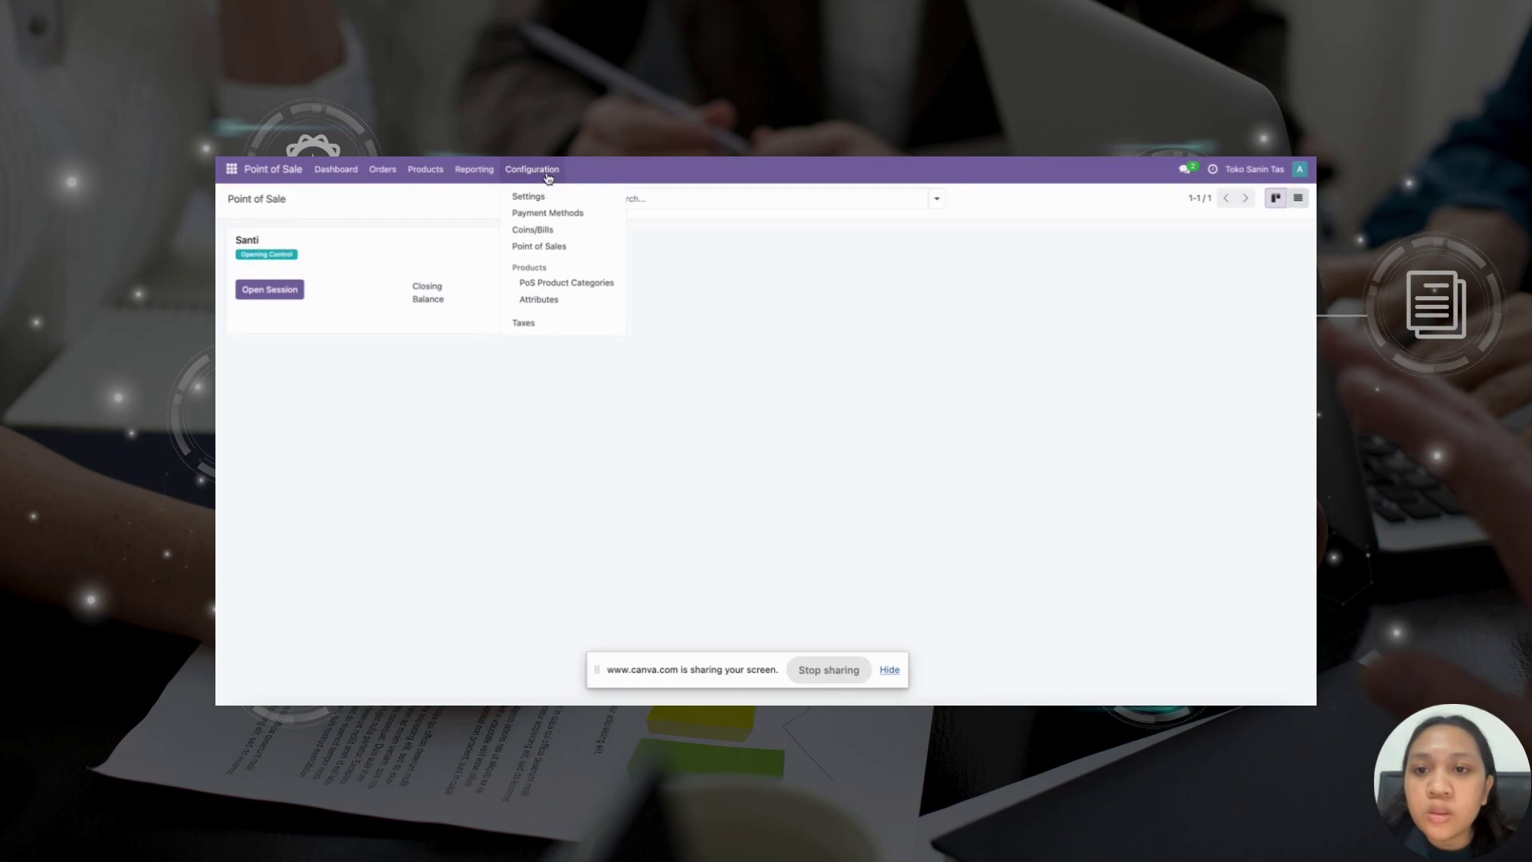
left_click(540, 247)
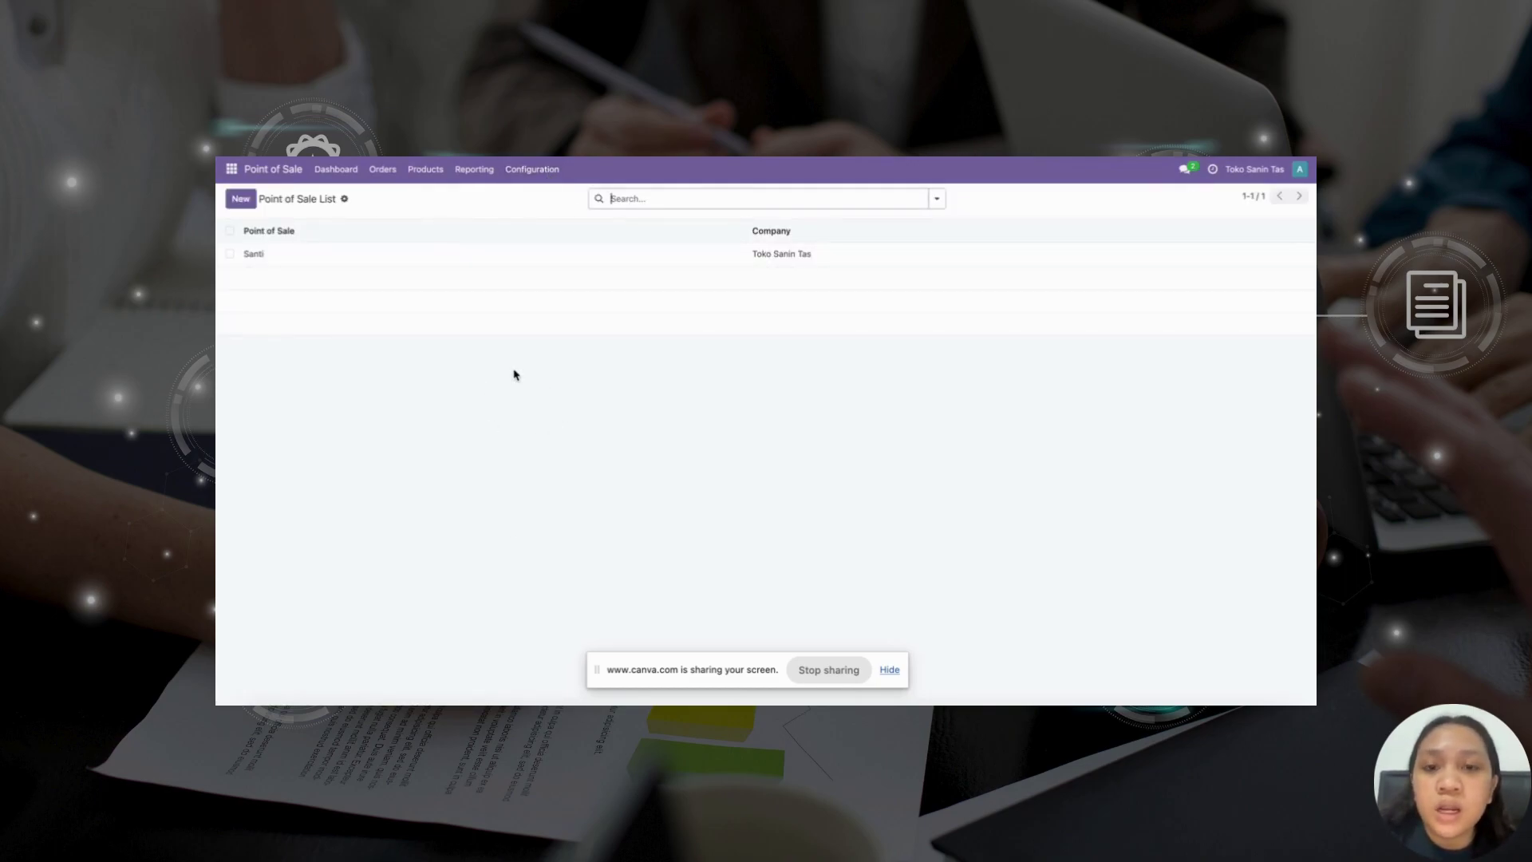
left_click(240, 198)
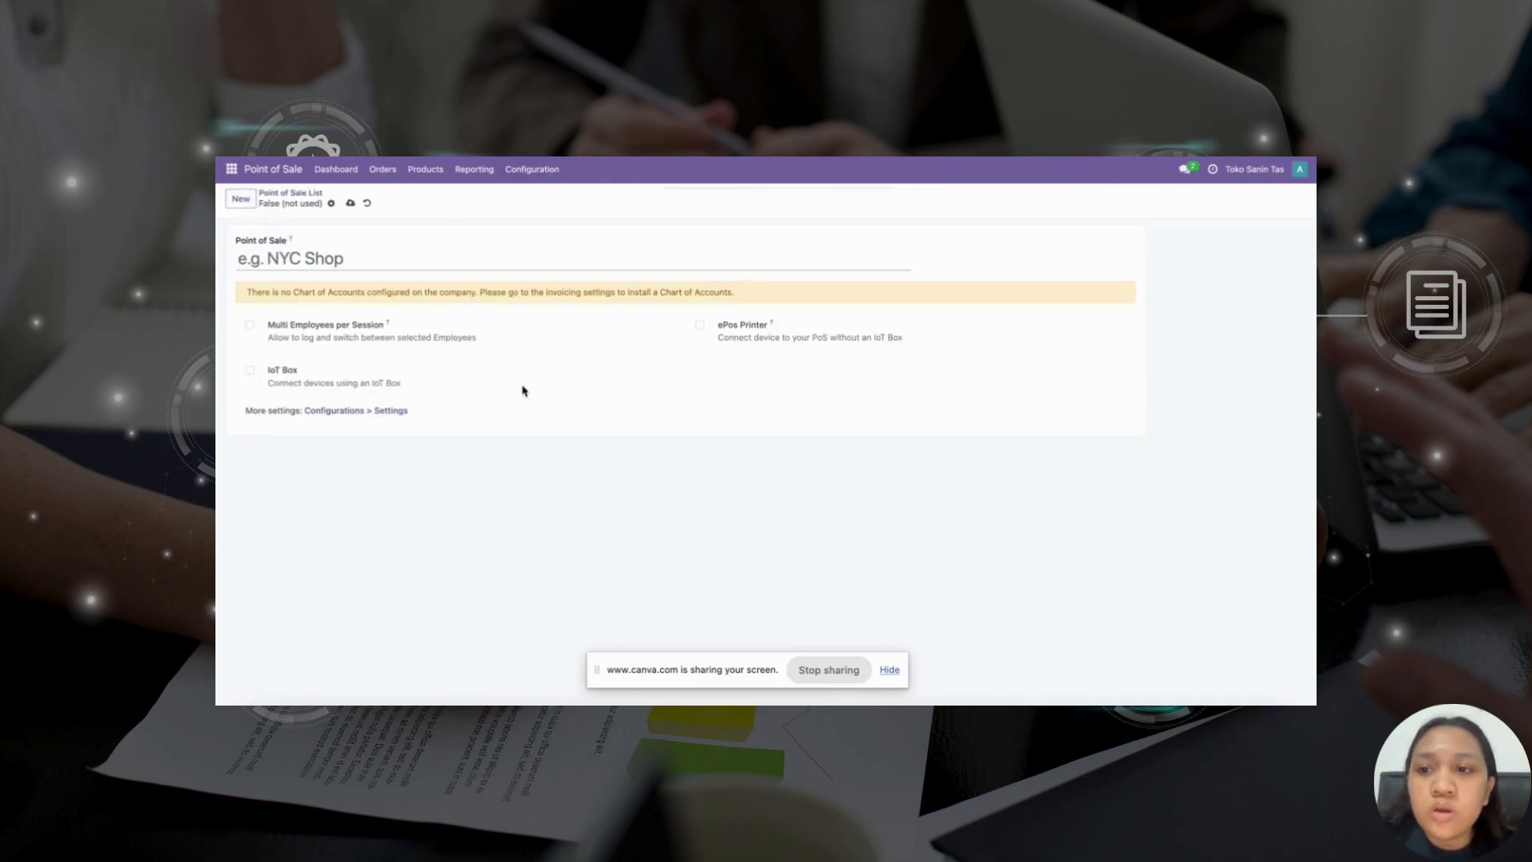
left_click(366, 203)
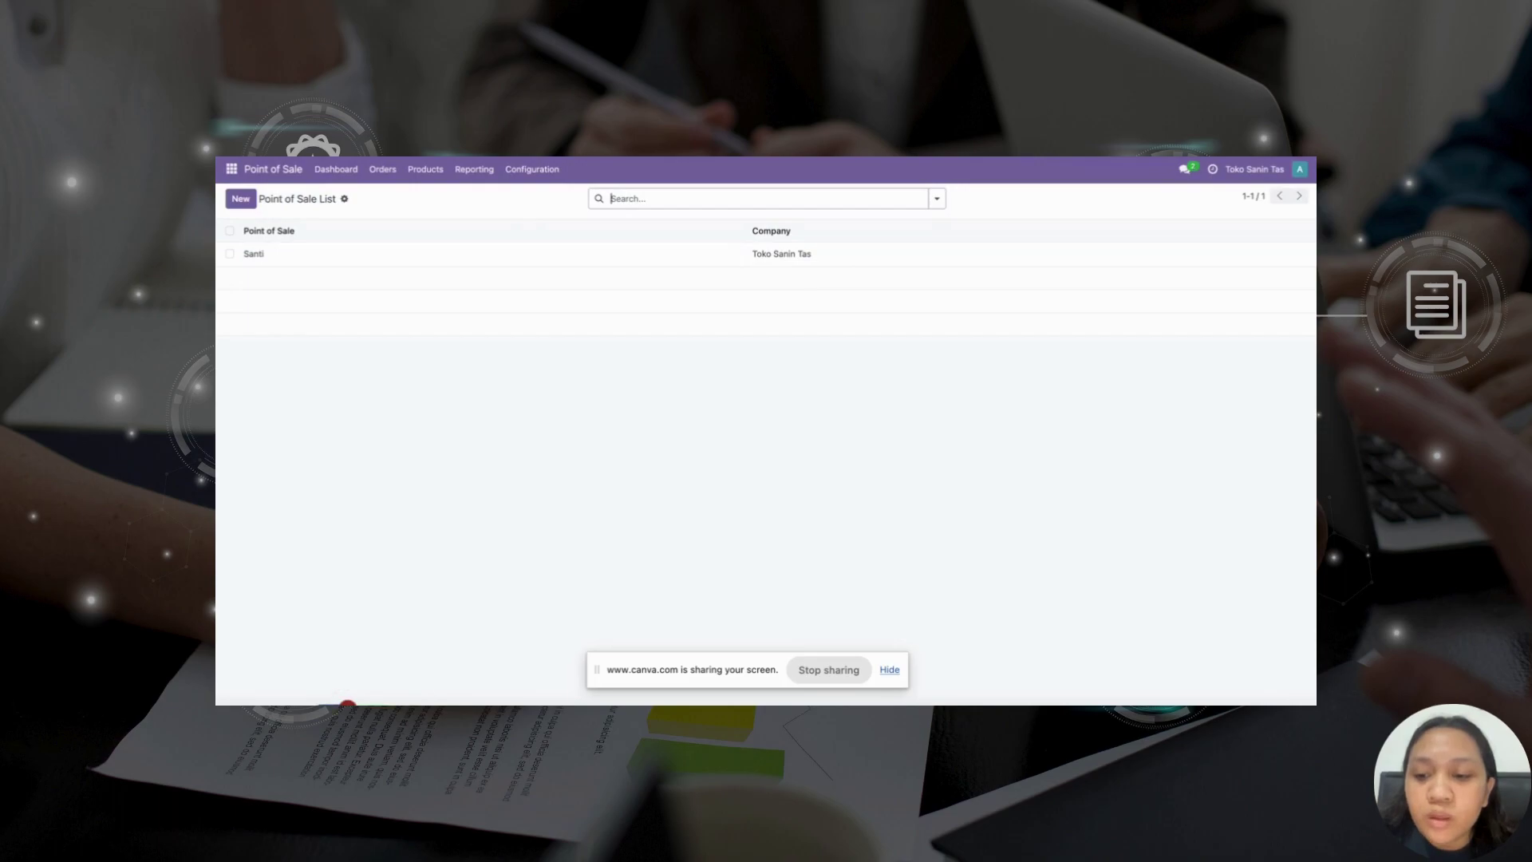
- Review the payment methods configured for the point of sale
right_click(341, 704)
left_click(367, 672)
left_click(548, 180)
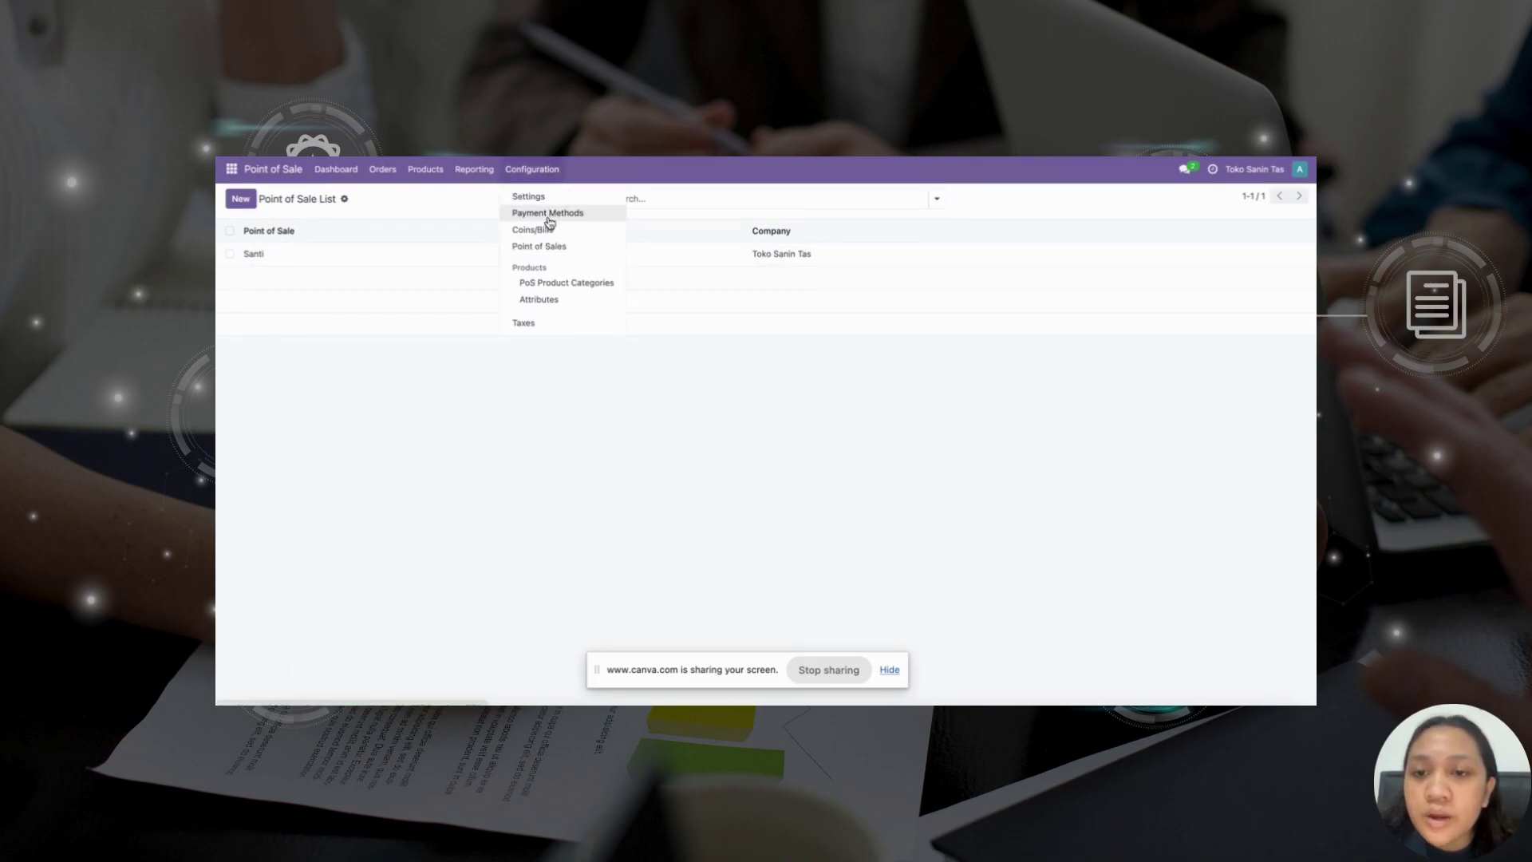
left_click(548, 214)
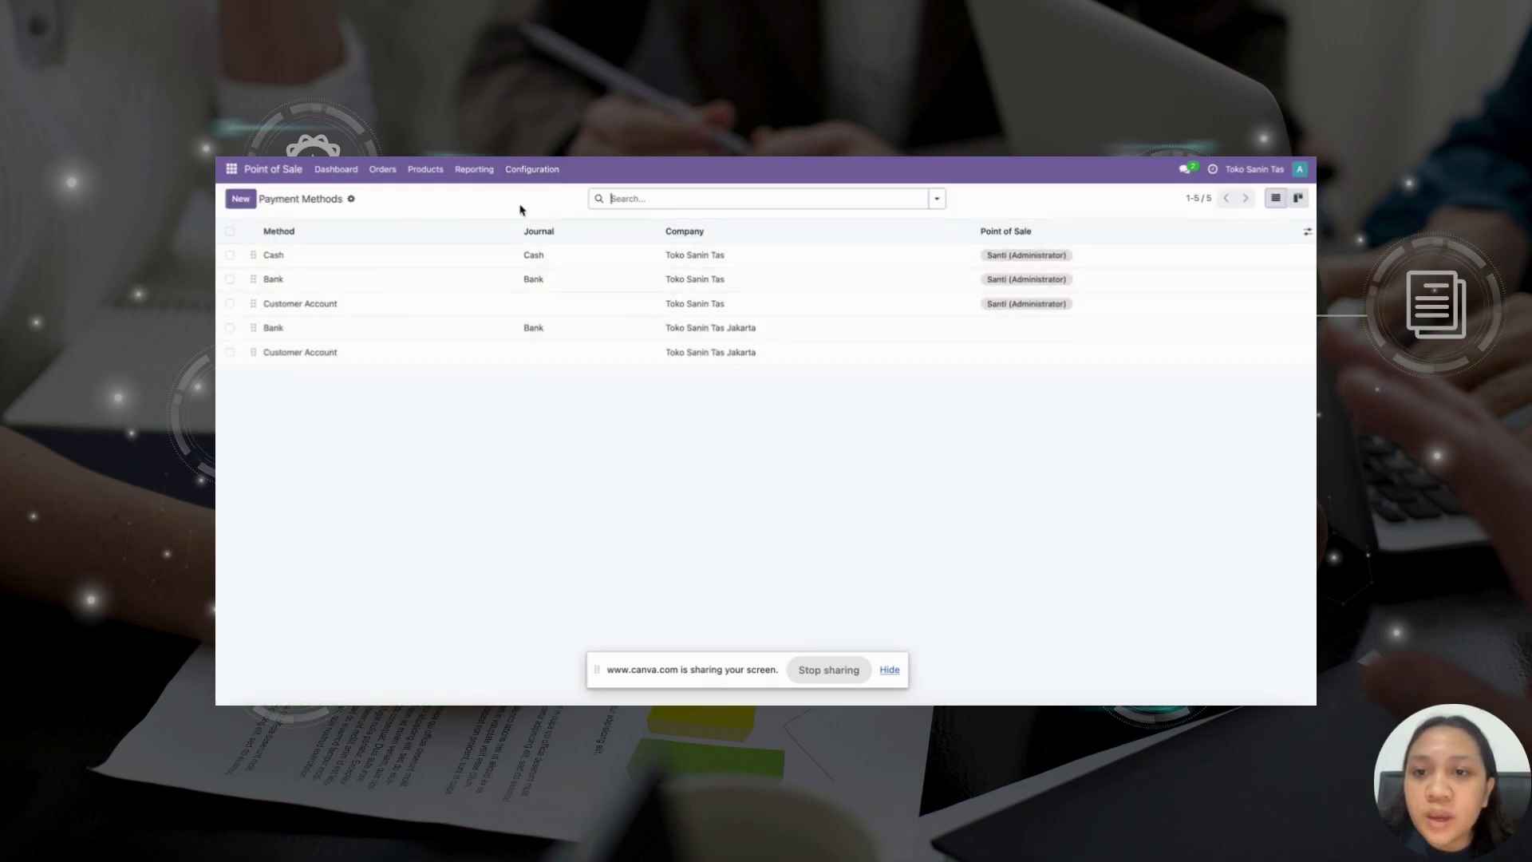
left_click(517, 170)
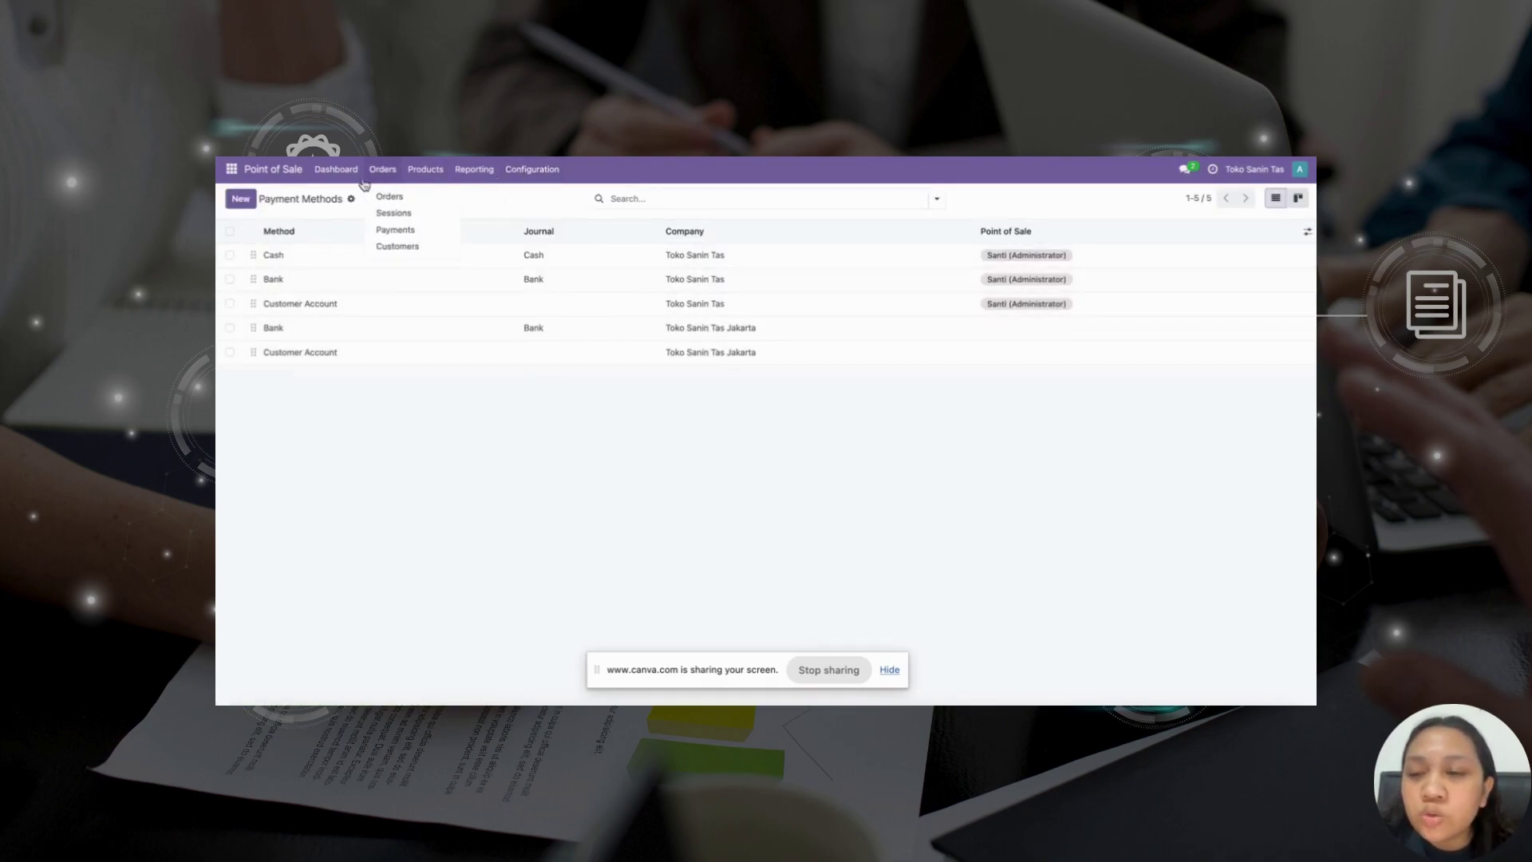
- Open a point of sale session from the dashboard with opening cash of 0 and no opening note
left_click(336, 169)
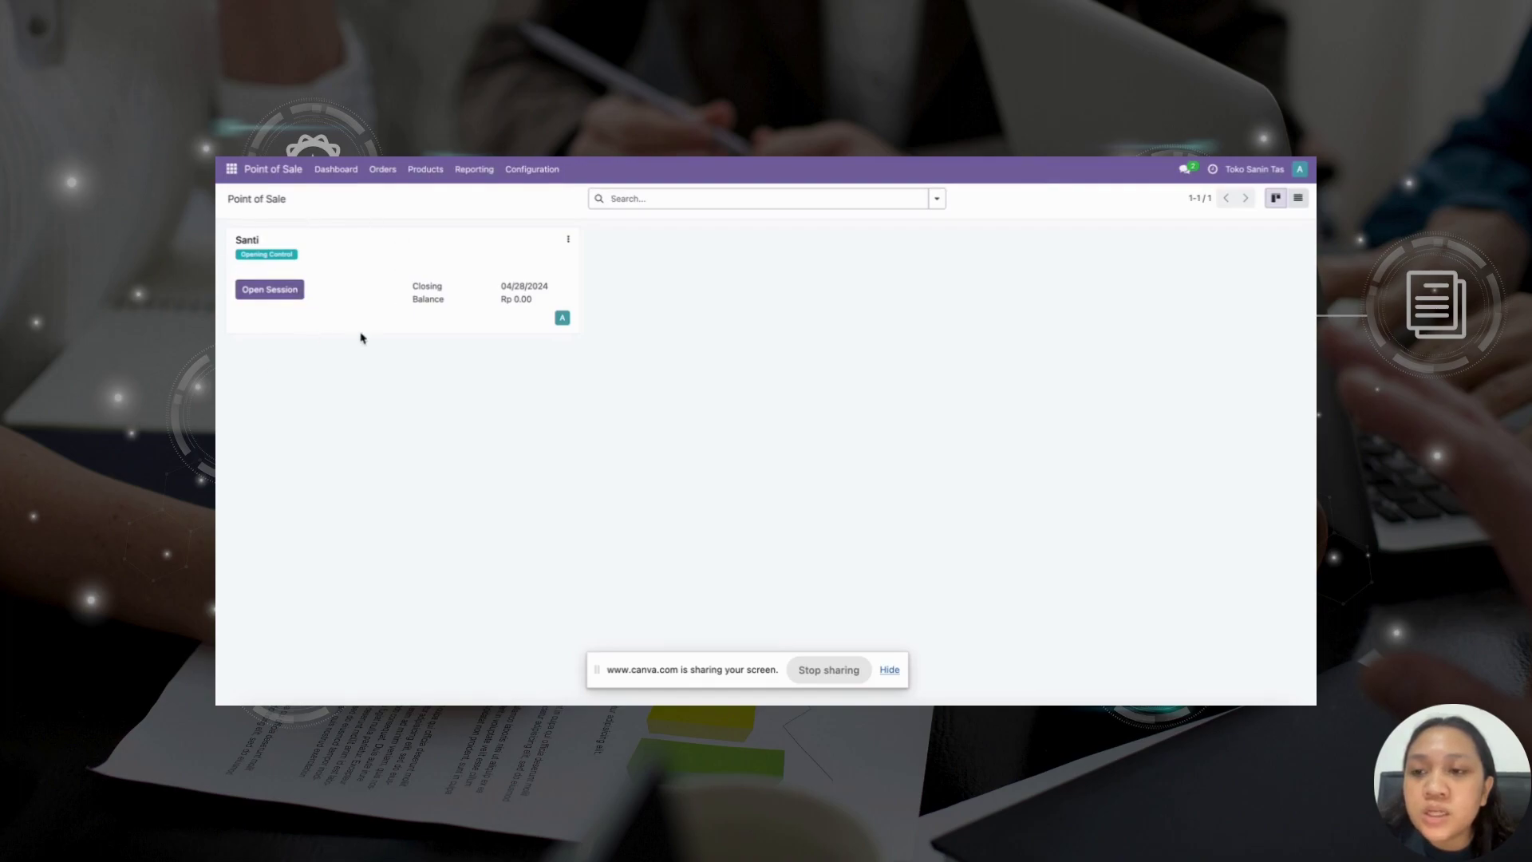
left_click(294, 291)
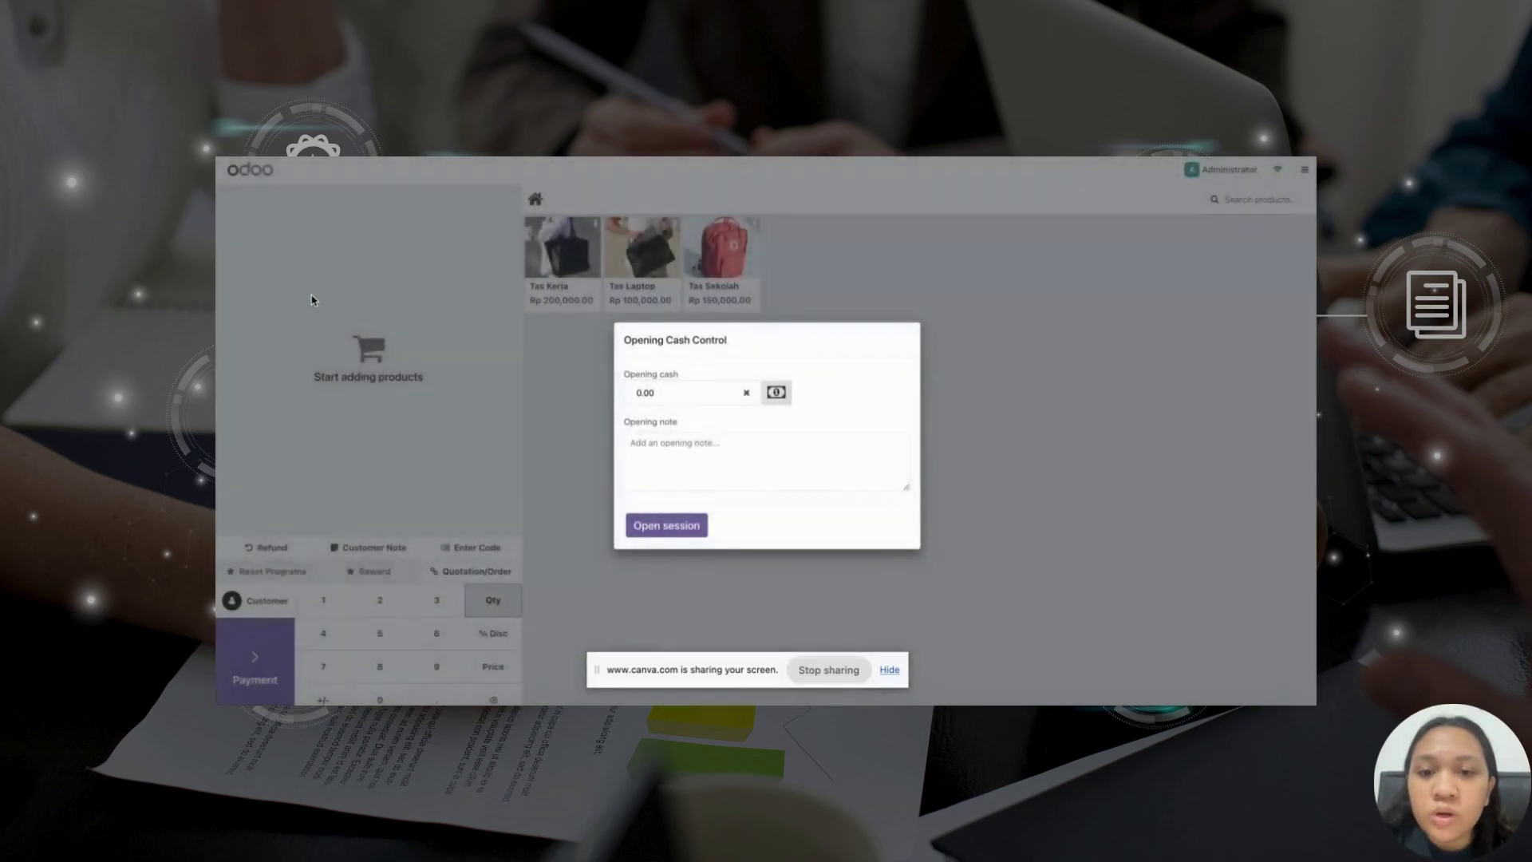
left_click(661, 398)
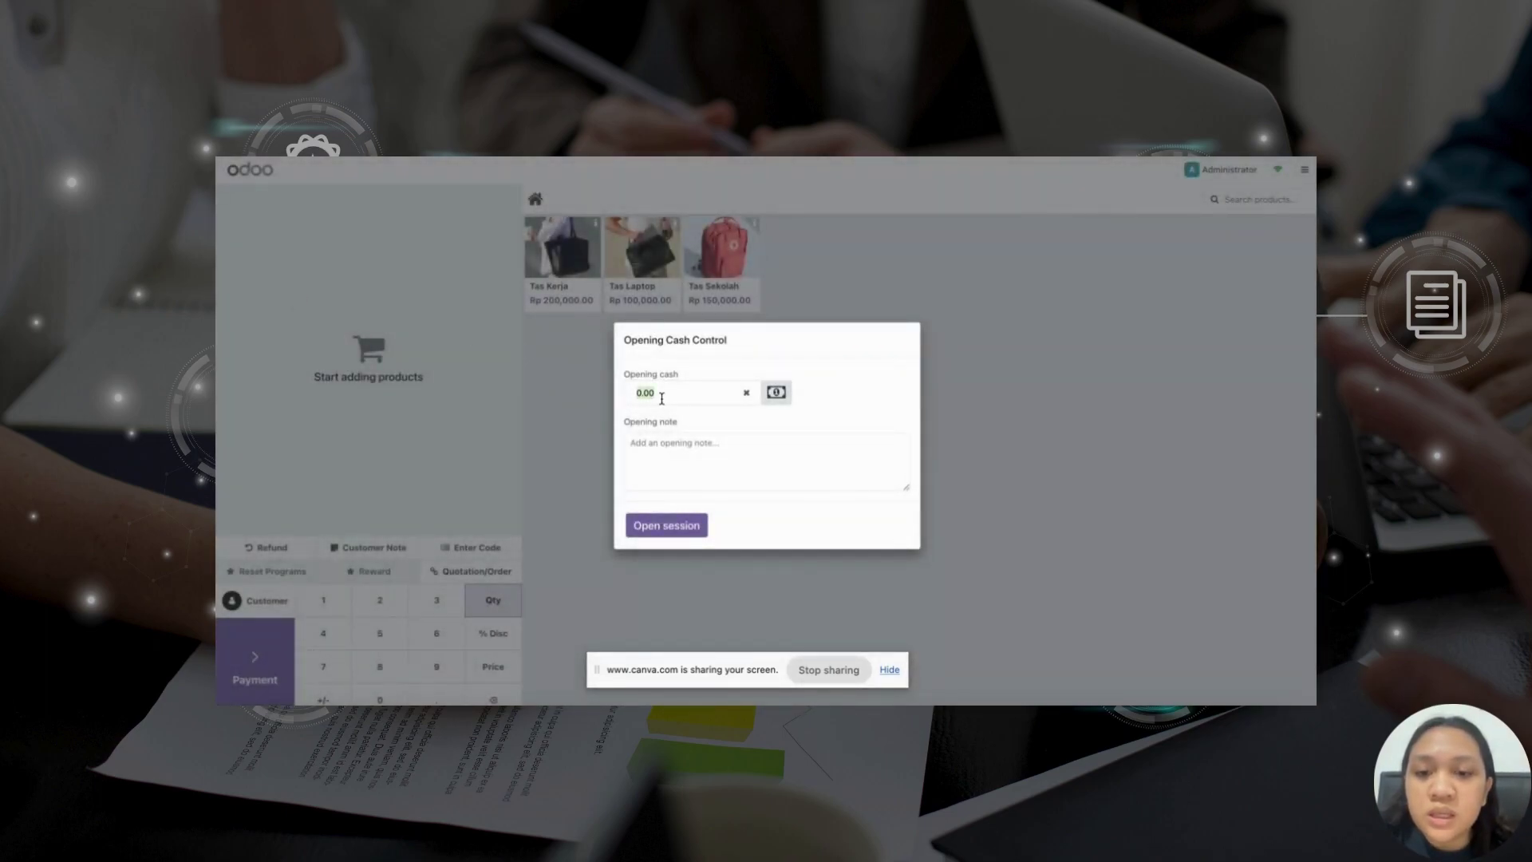
key("BackSpace")
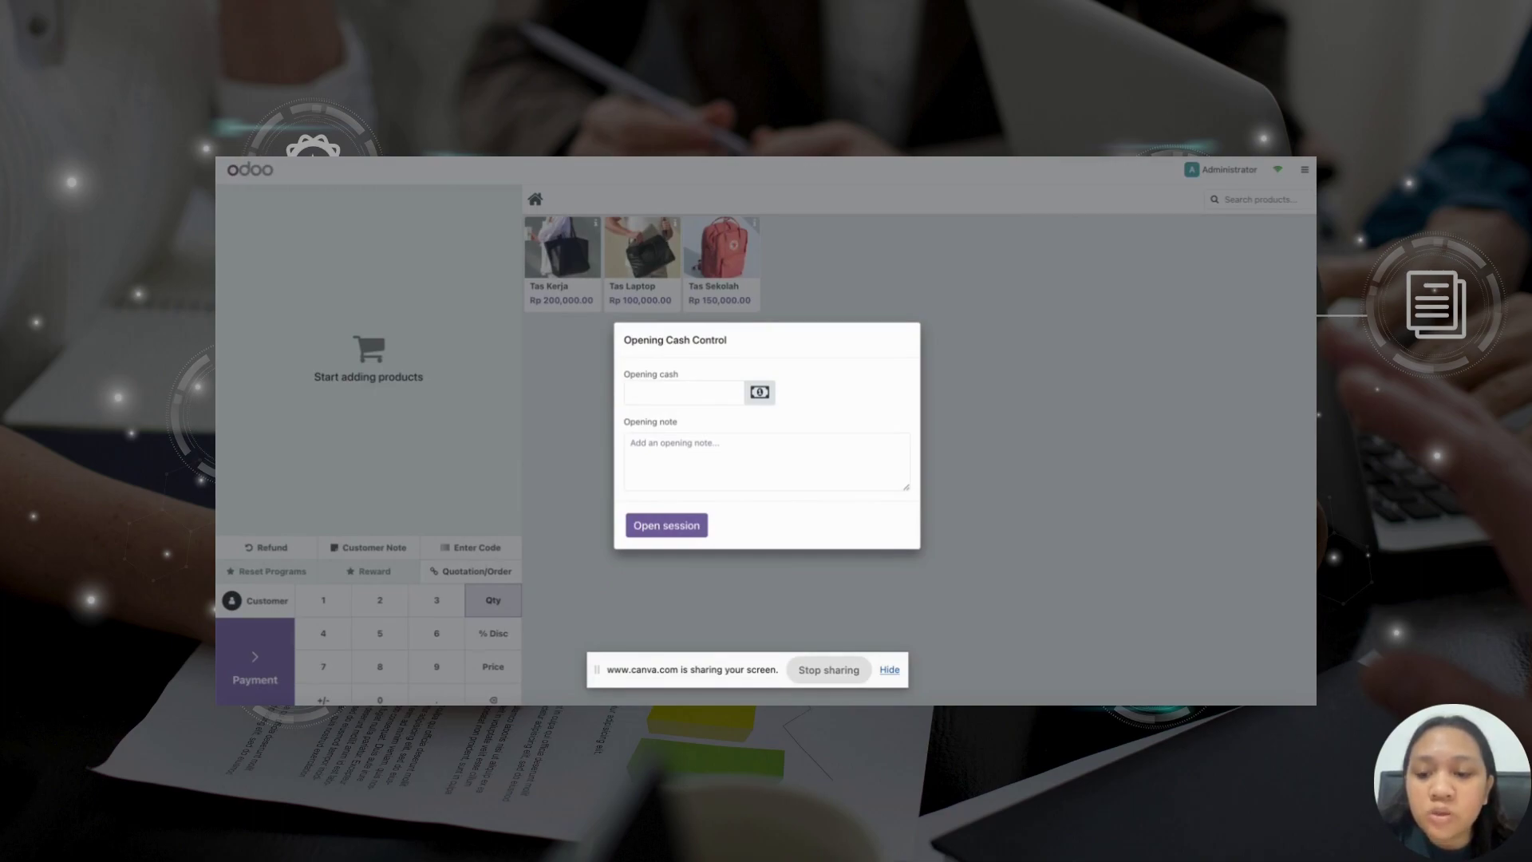
type("1")
key("BackSpace")
type("0")
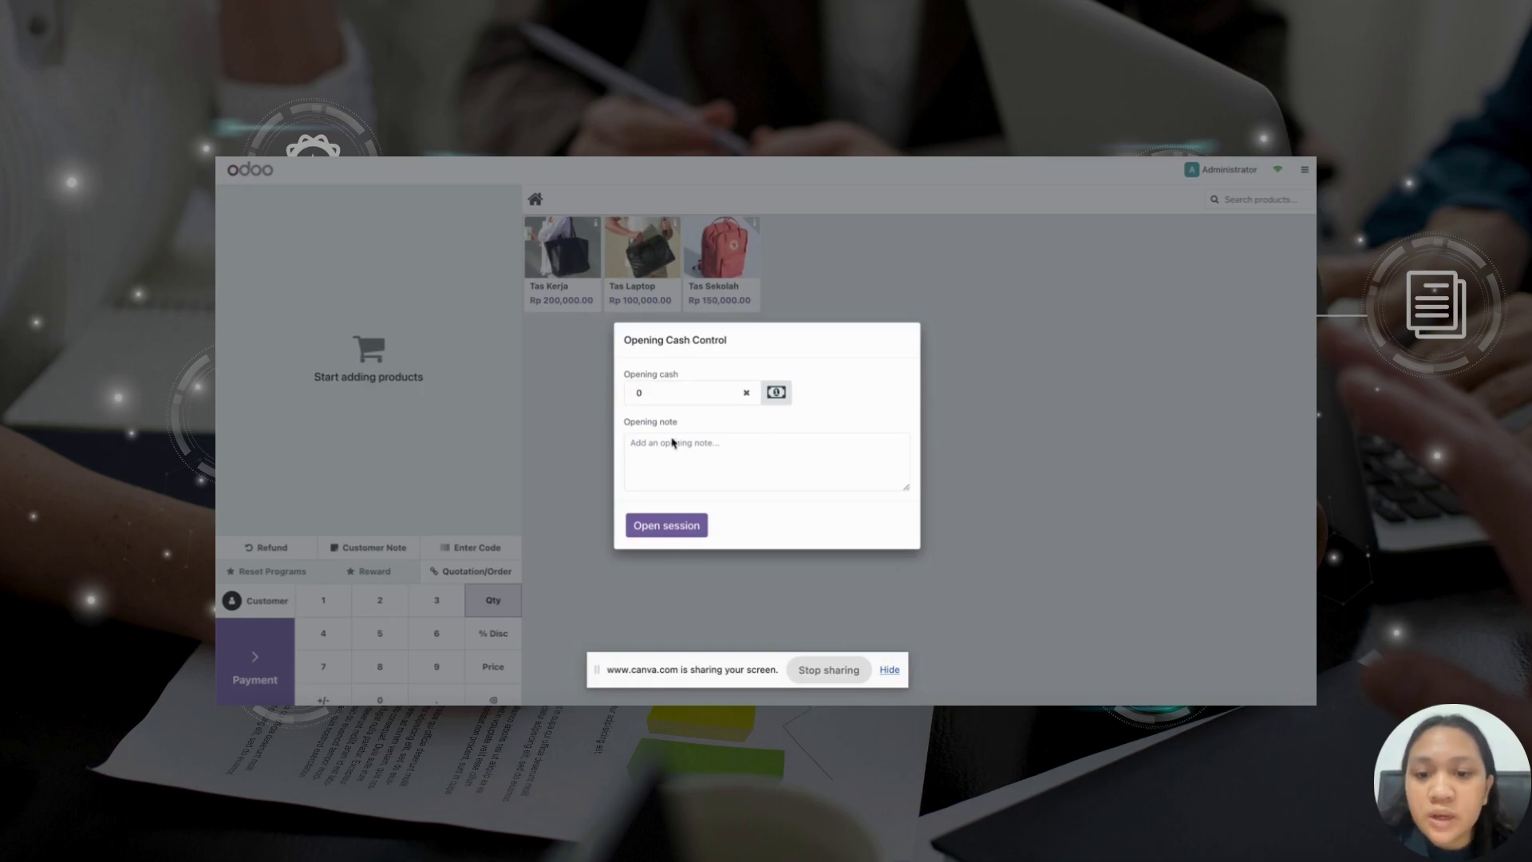
left_click(657, 527)
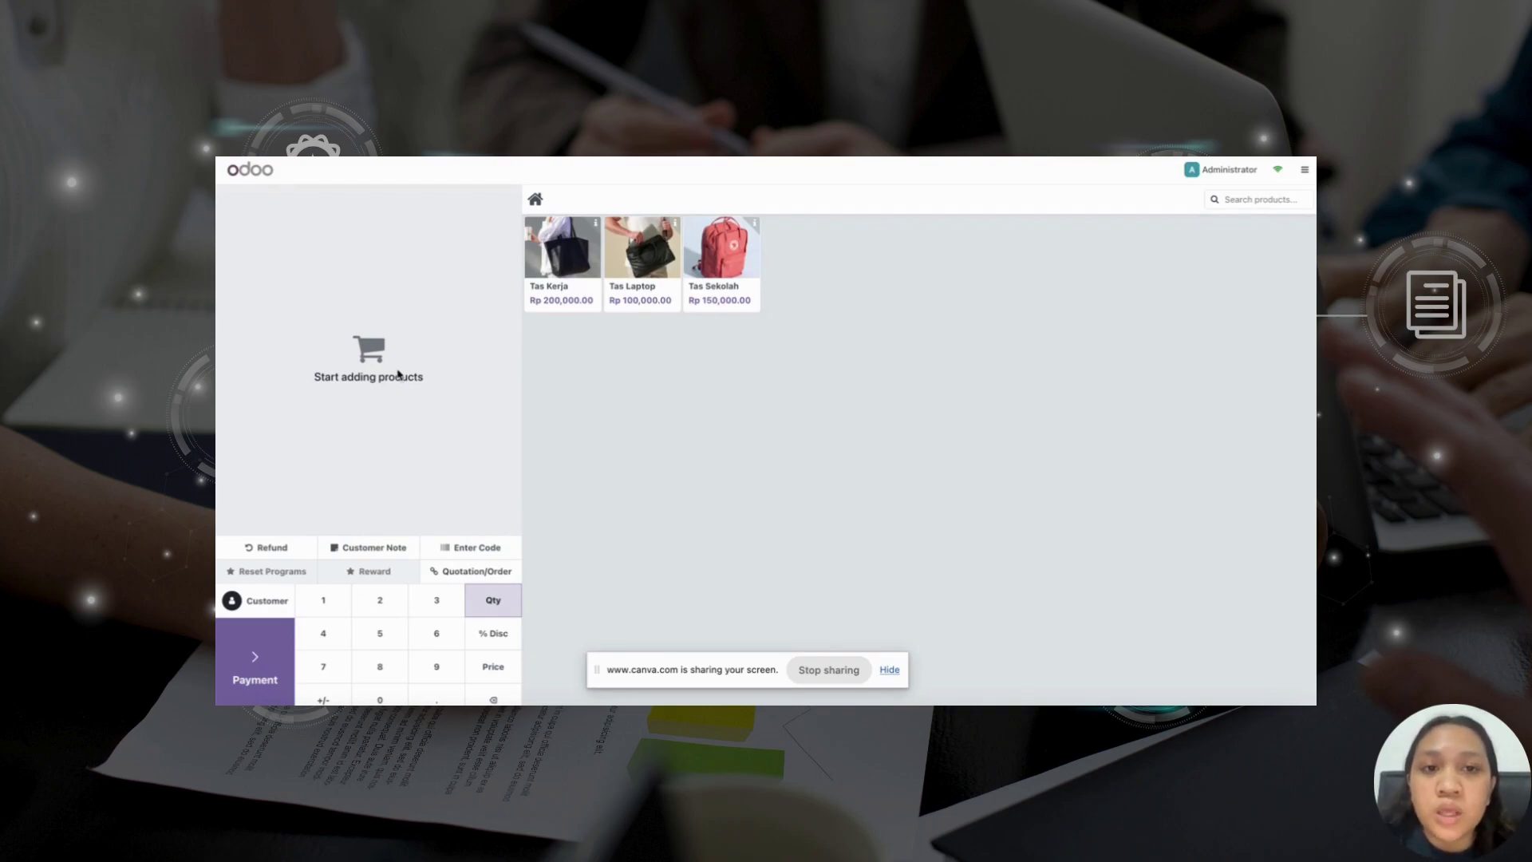
- Add one Tas Kerja, one Tas Laptop and one Tas Sekolah to the order
left_click(583, 288)
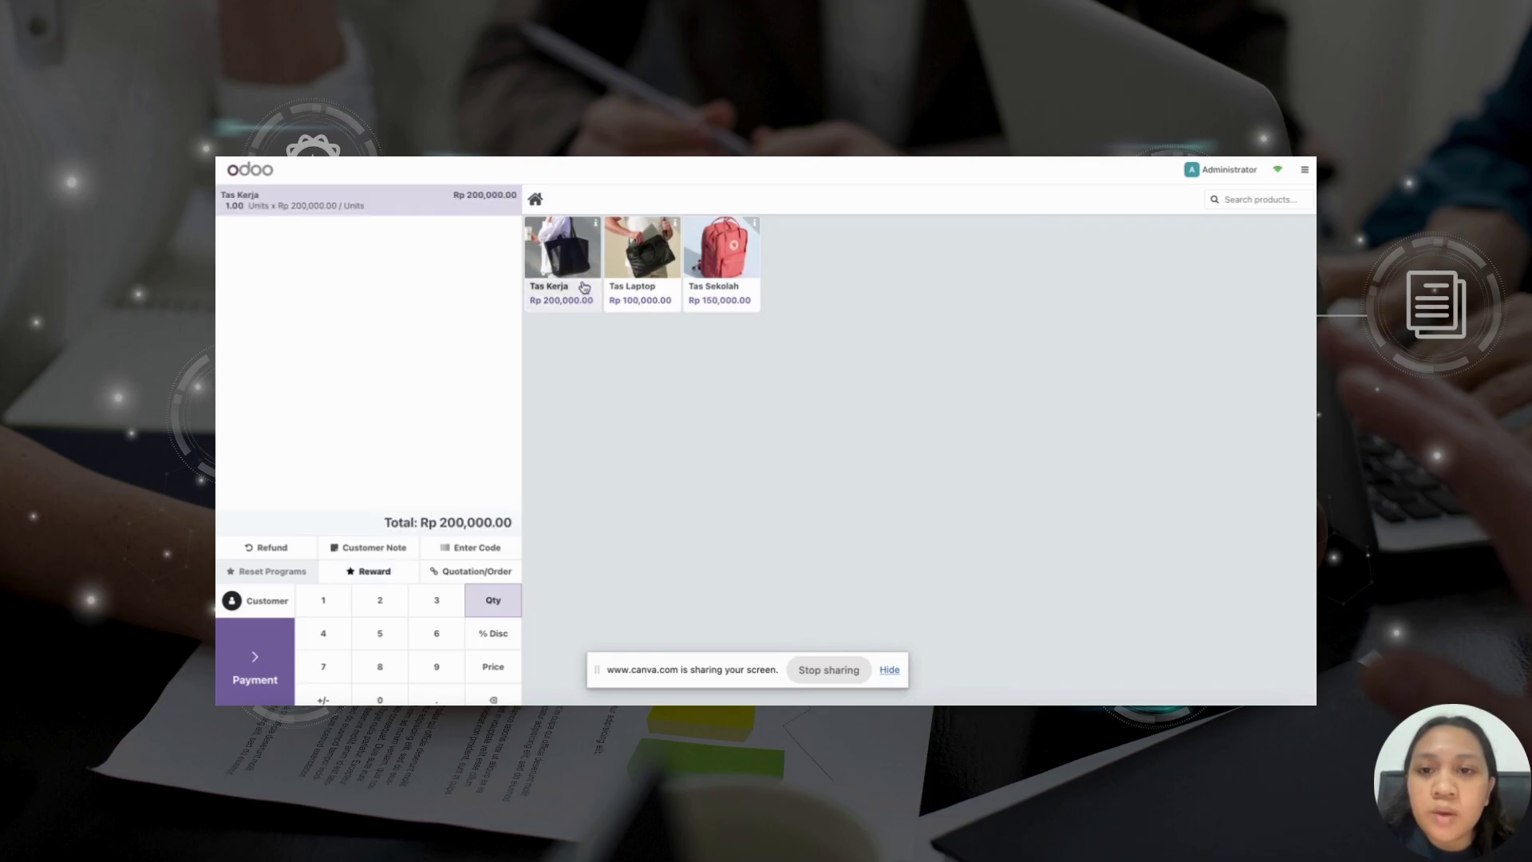
left_click(640, 307)
left_click(700, 290)
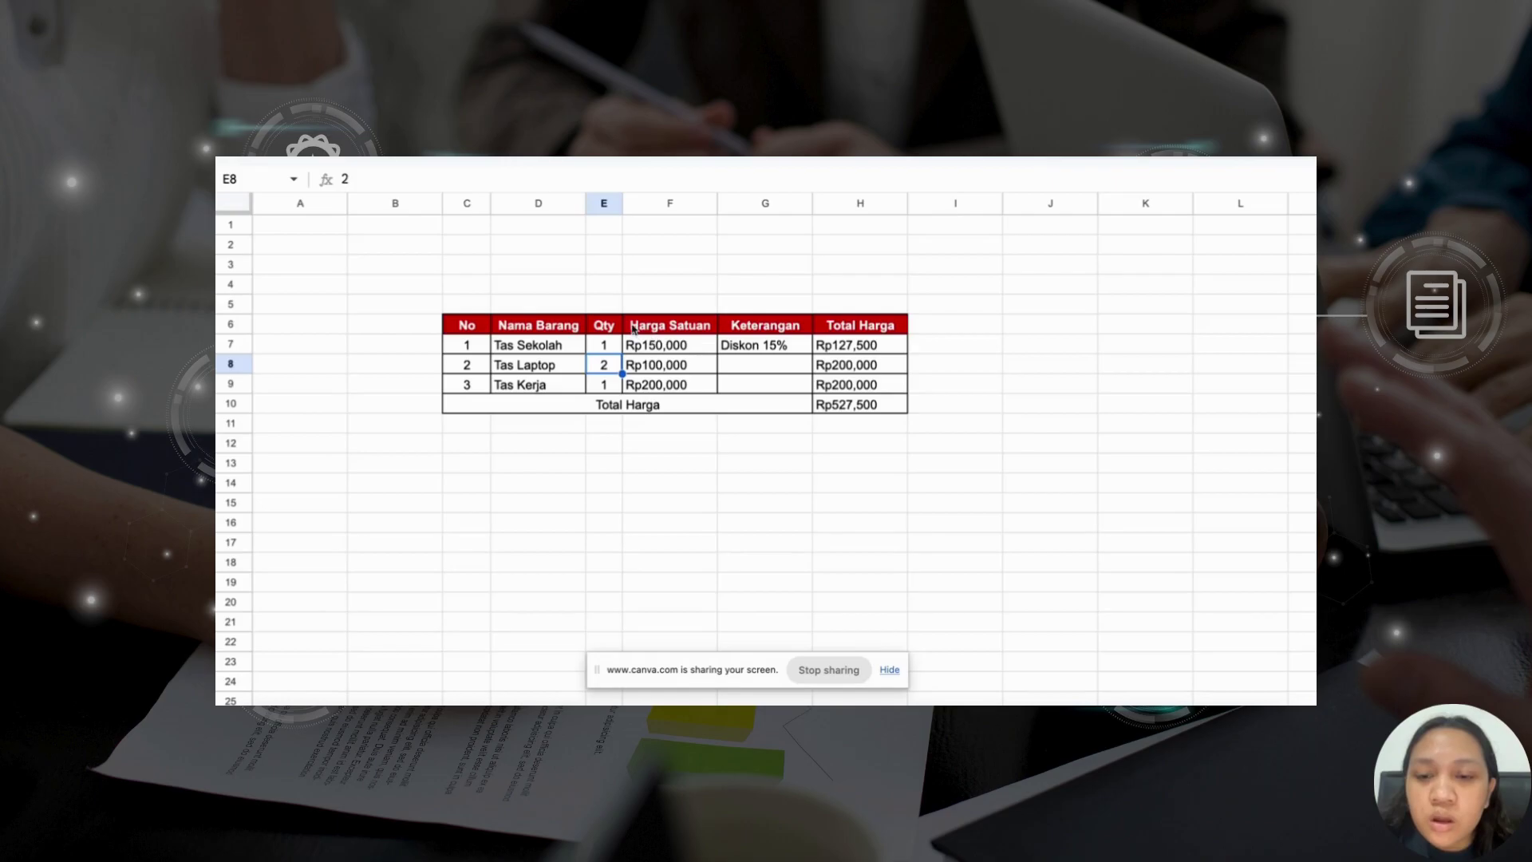
- Check the item quantities in the order spreadsheet and set the Tas Laptop quantity to 2 in the POS order
left_click(635, 329)
left_click(605, 343)
left_click(604, 366)
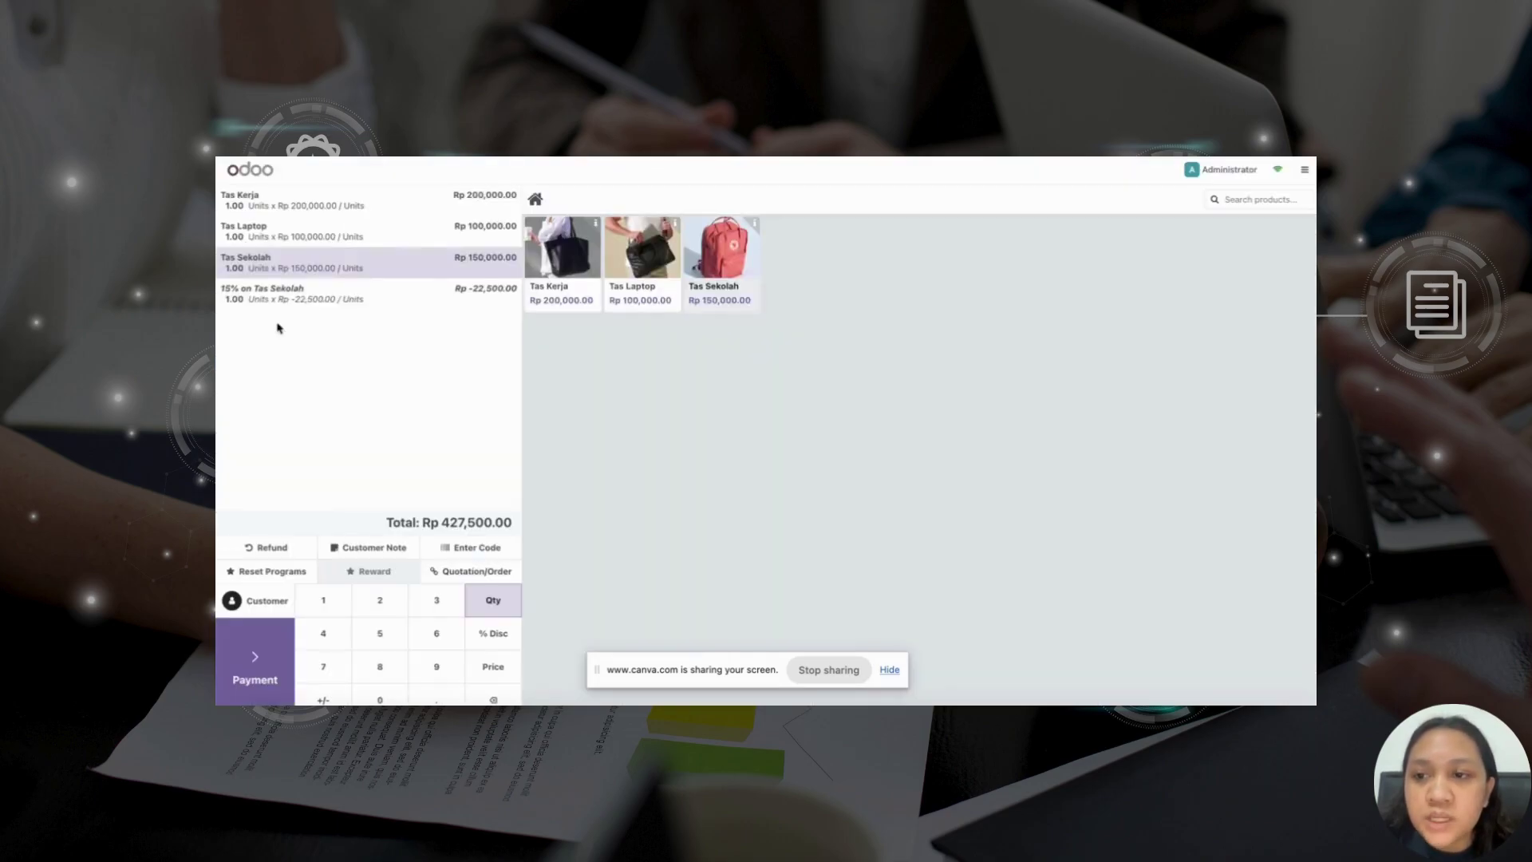
left_click(343, 241)
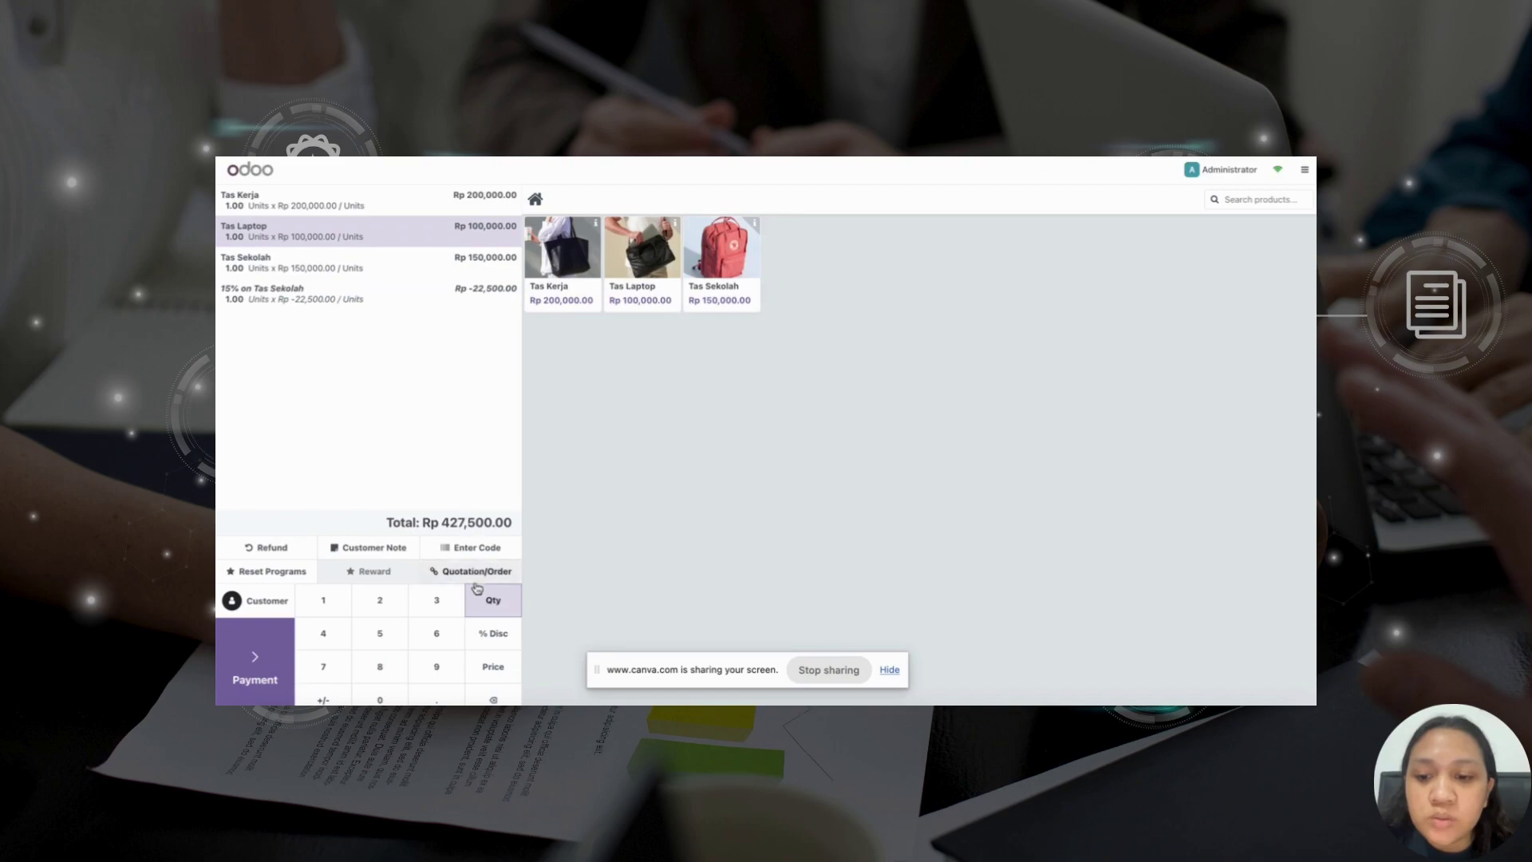
left_click(398, 603)
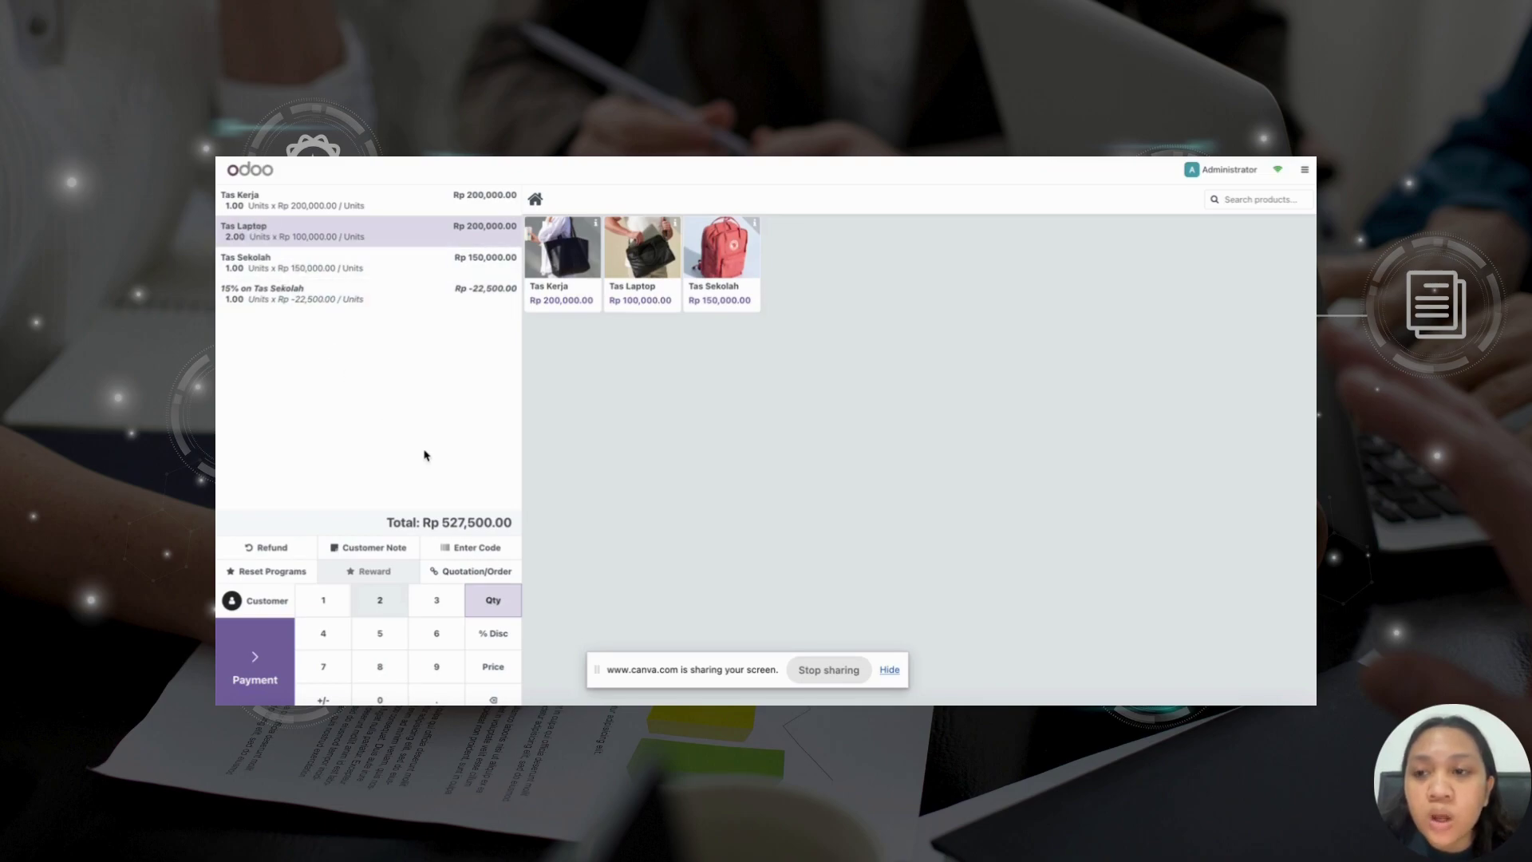
- Apply an 80% discount to the Tas Laptop line and remove it again
left_click(481, 629)
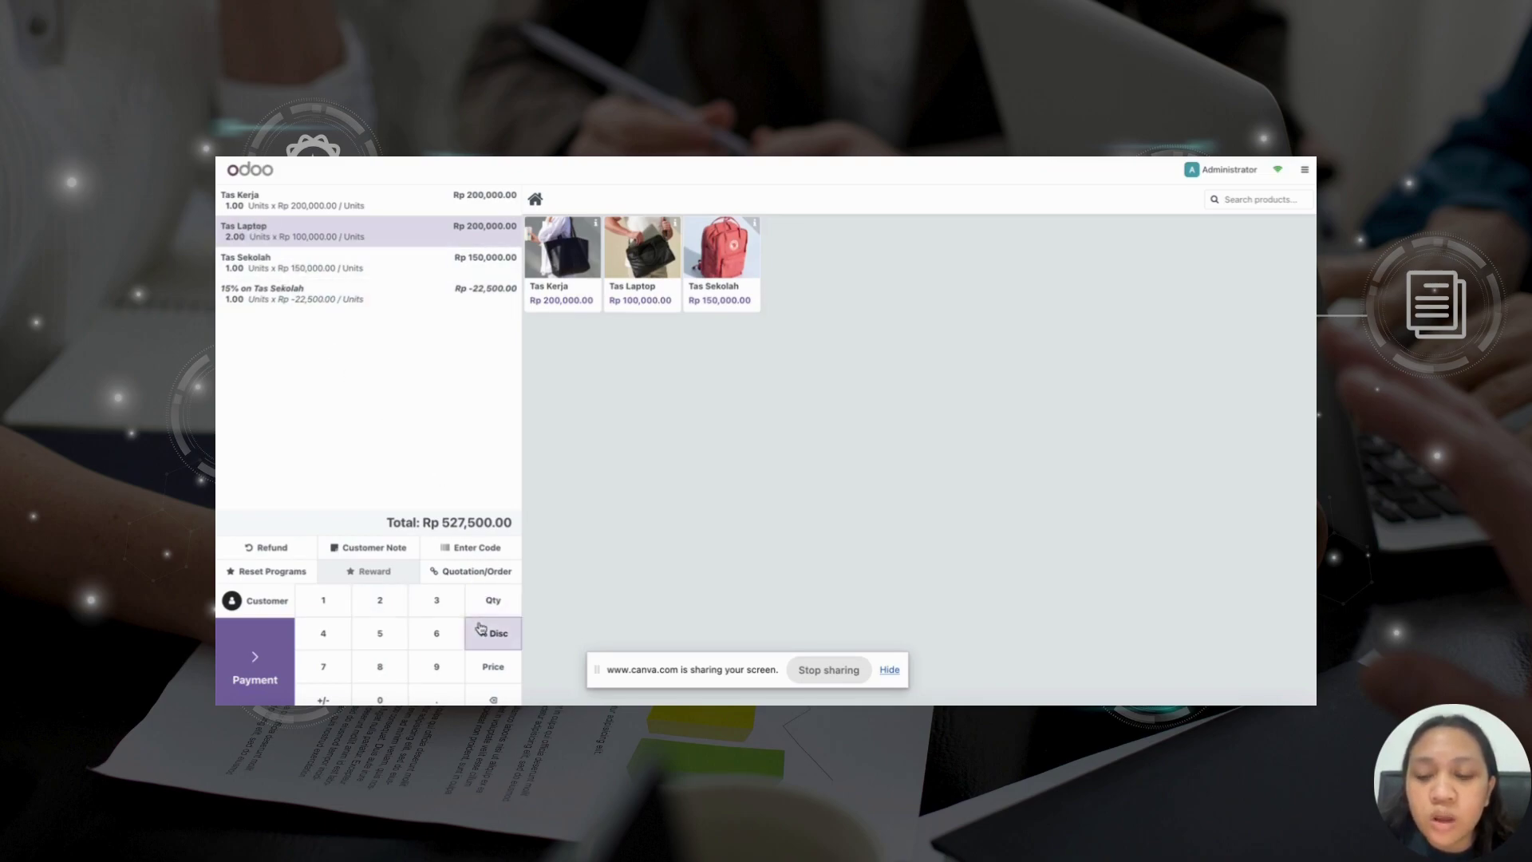
left_click(380, 673)
left_click(380, 699)
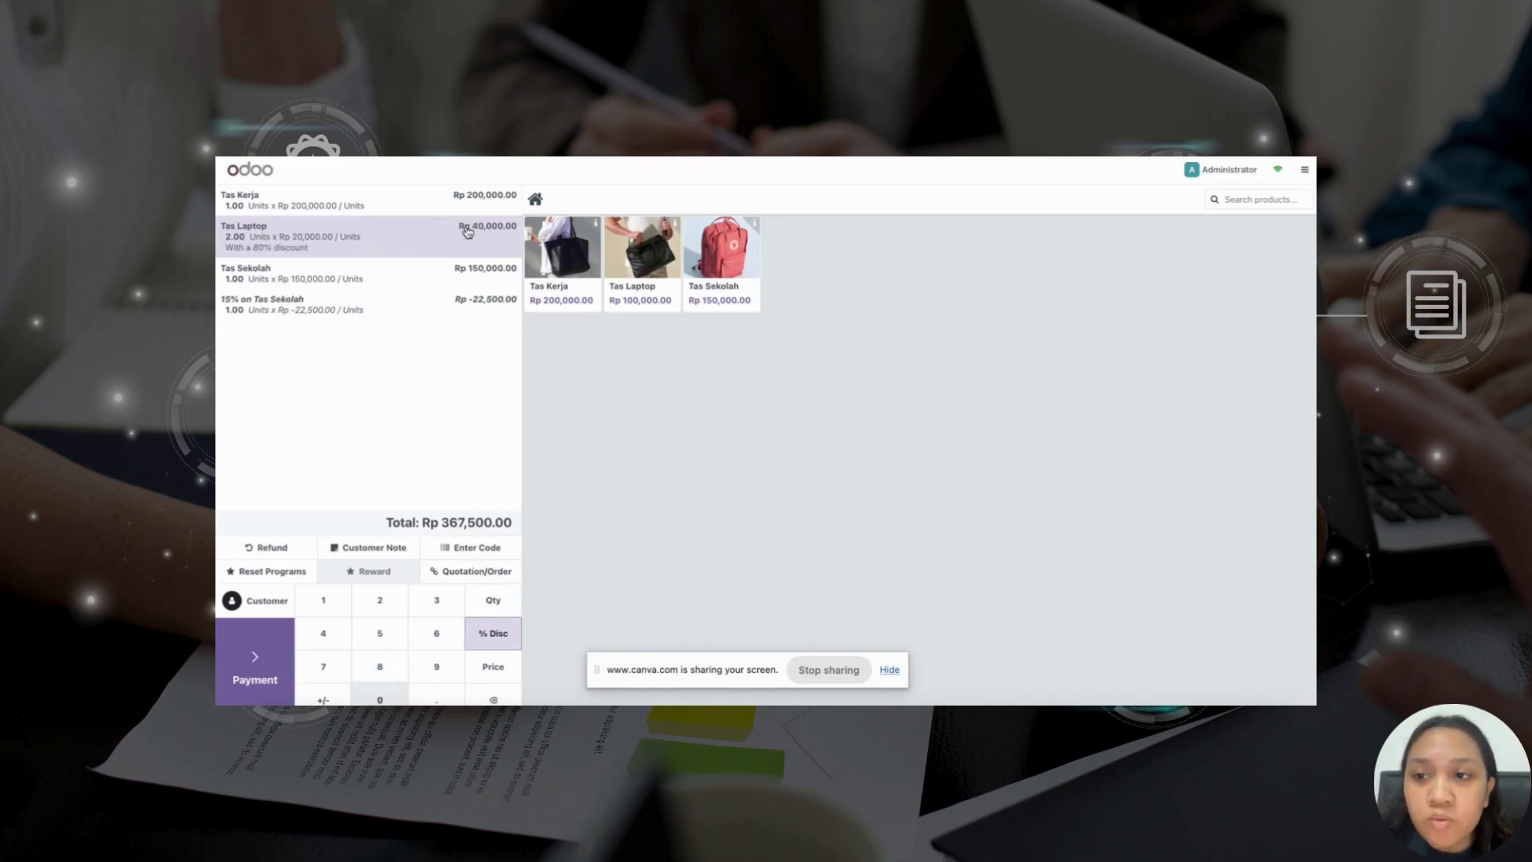
left_click(487, 698)
left_click(486, 697)
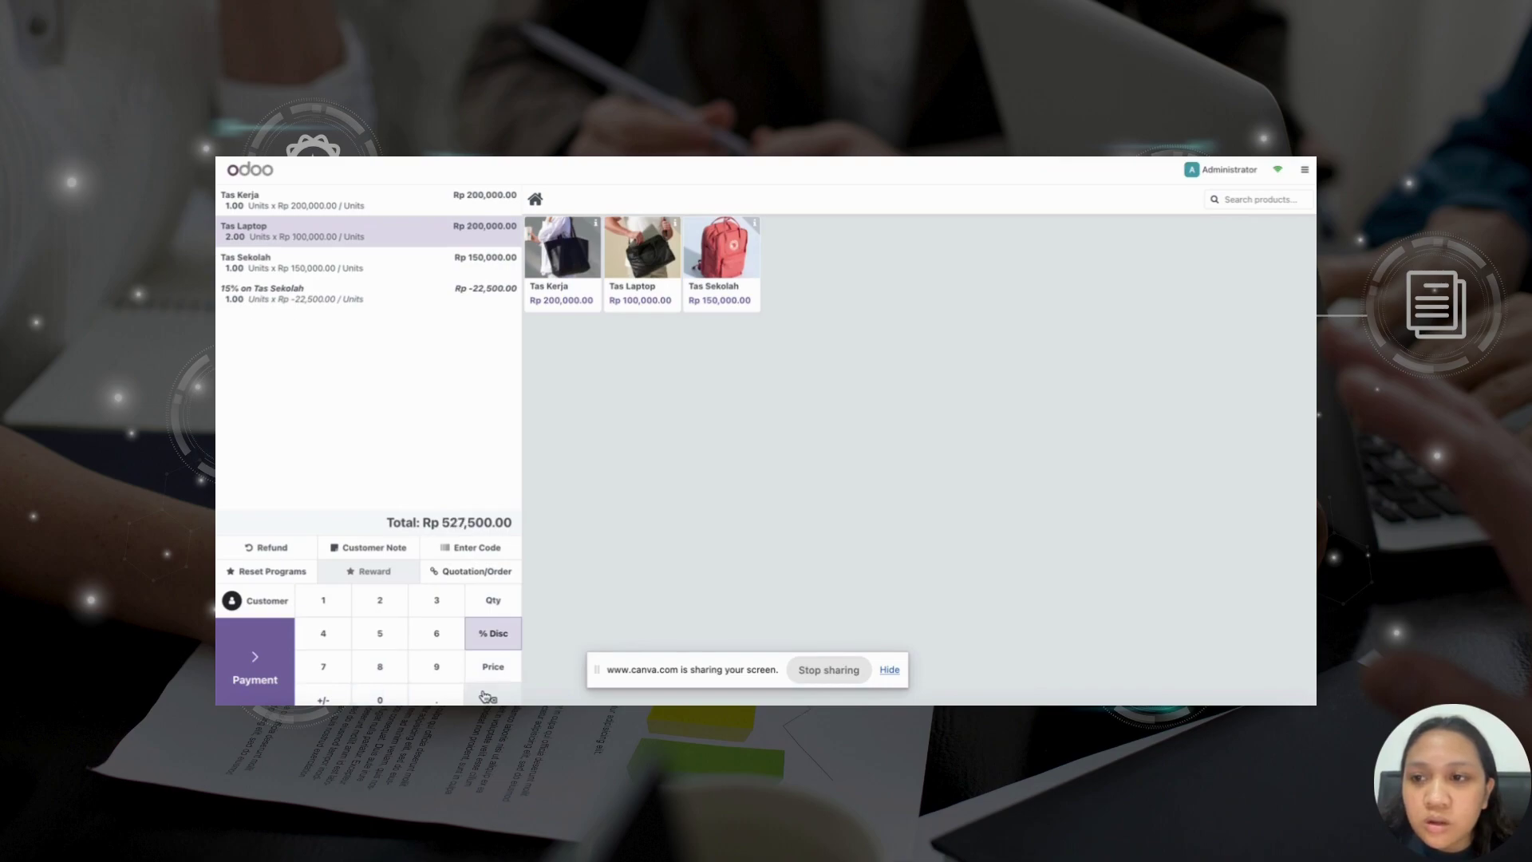
- Try a unit price of 8 on the Tas Laptop line and clear it
left_click(492, 667)
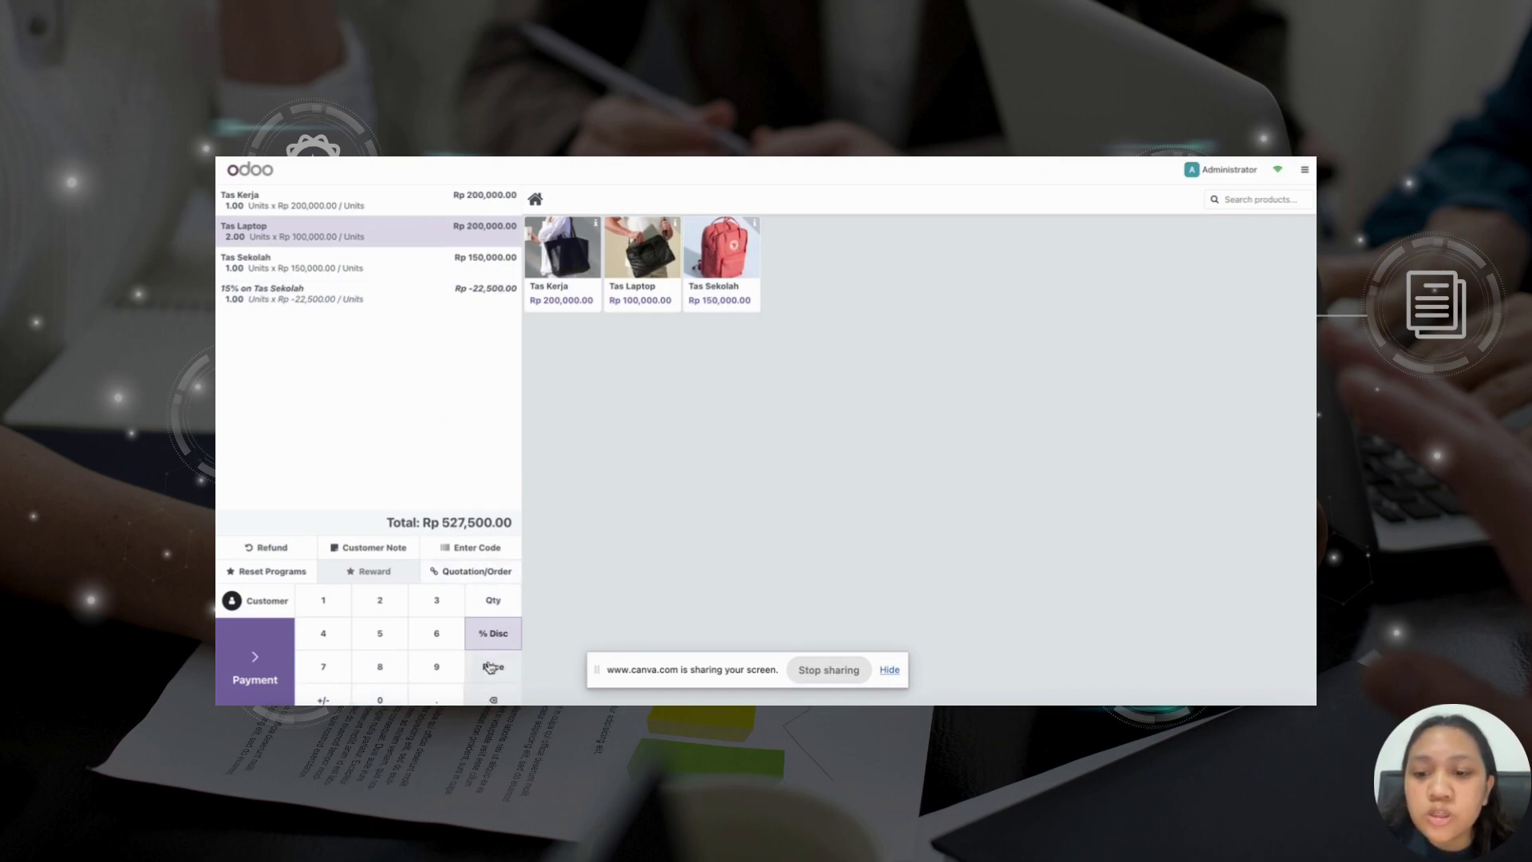
left_click(386, 691)
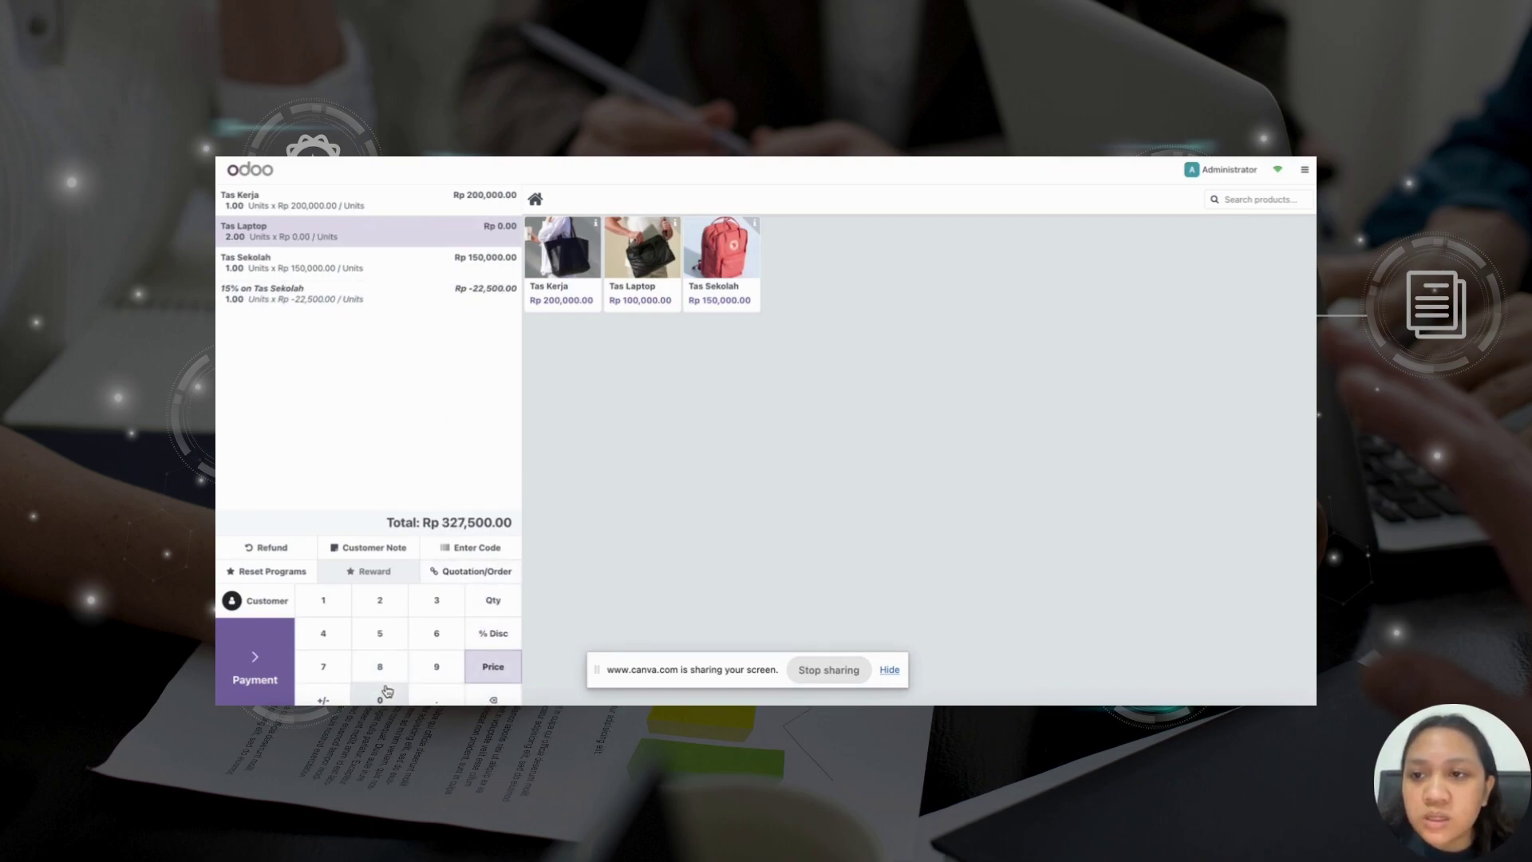
left_click(373, 660)
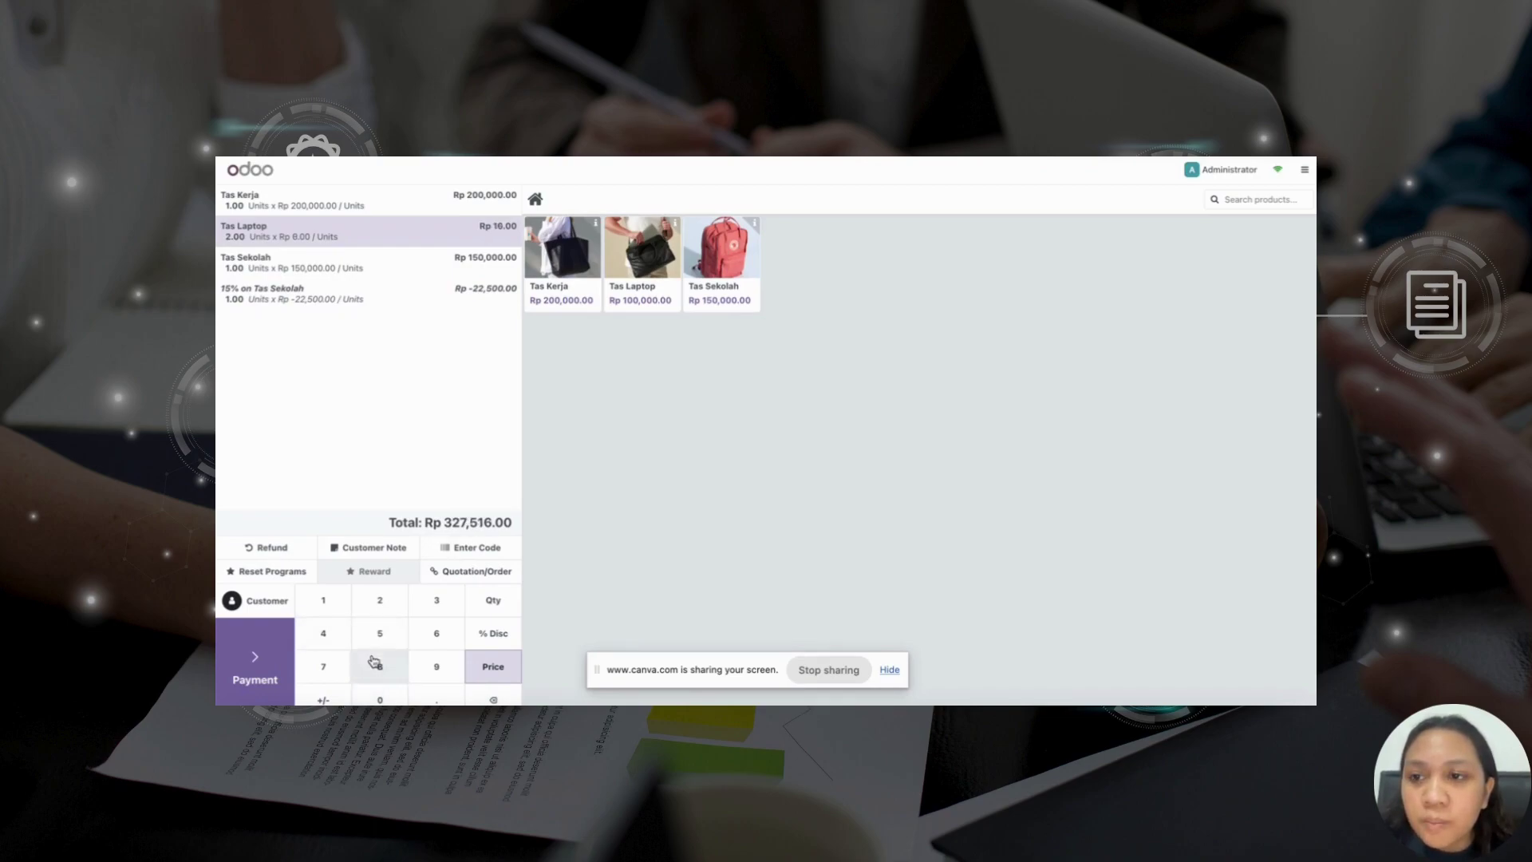
left_click(495, 698)
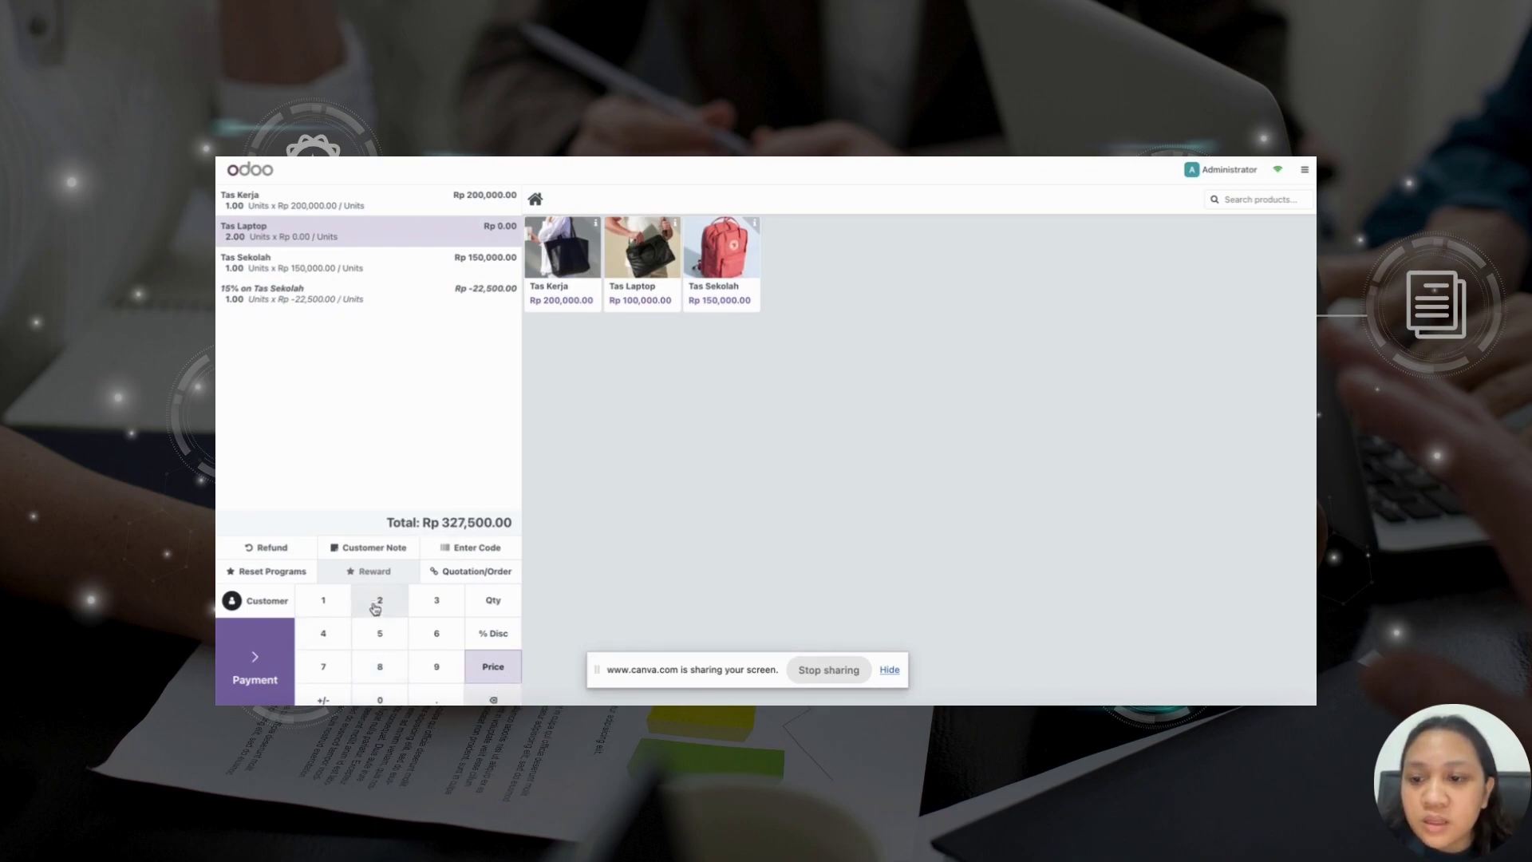
- Set the unit price of the Tas Laptop line to Rp 100,000
left_click(343, 601)
left_click(383, 700)
left_click(383, 699)
left_click(383, 699)
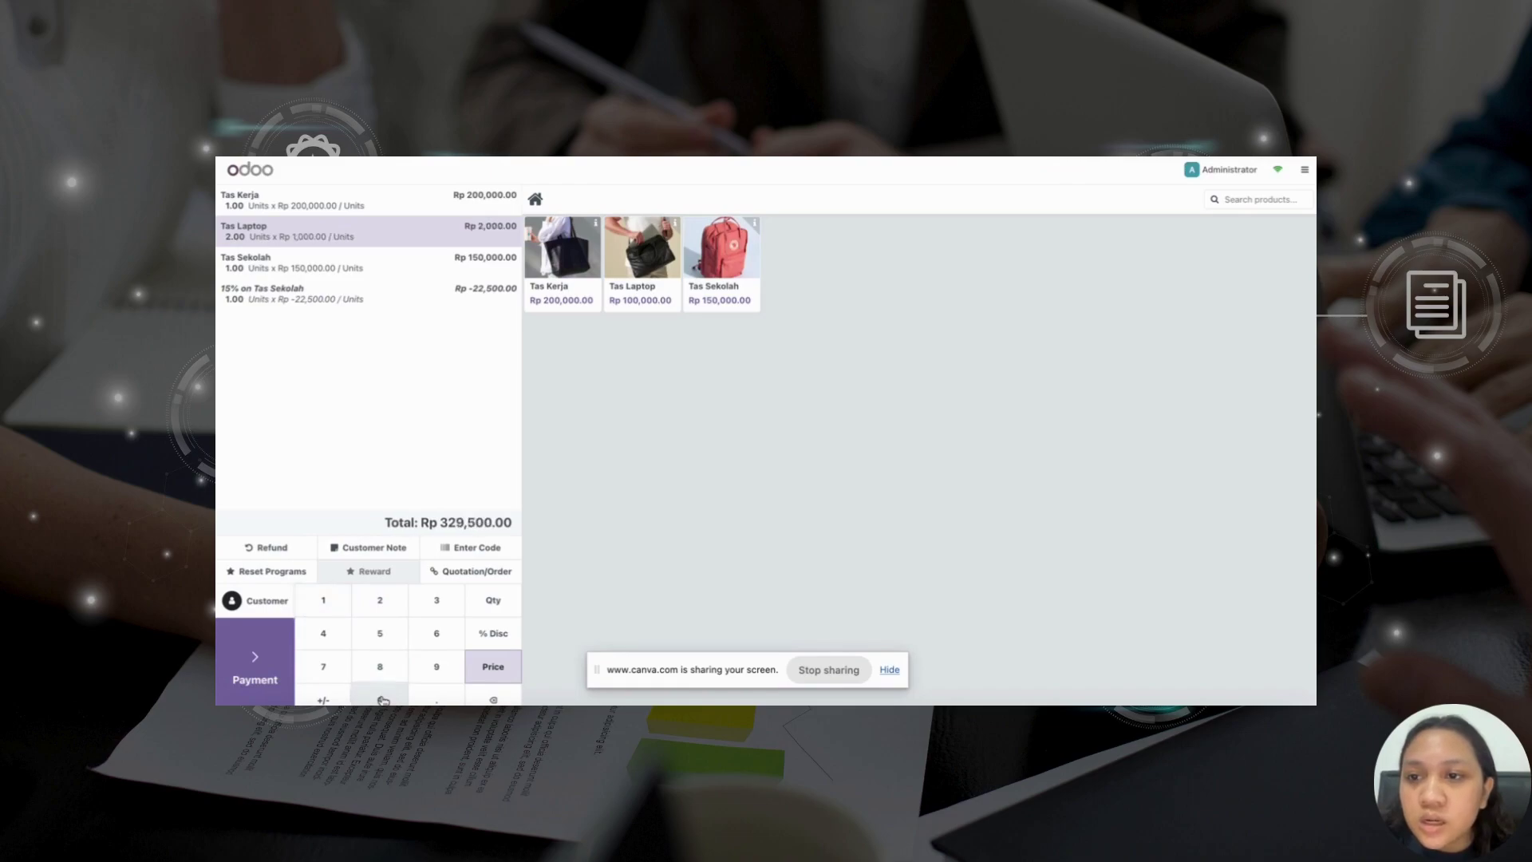
left_click(383, 700)
left_click(382, 699)
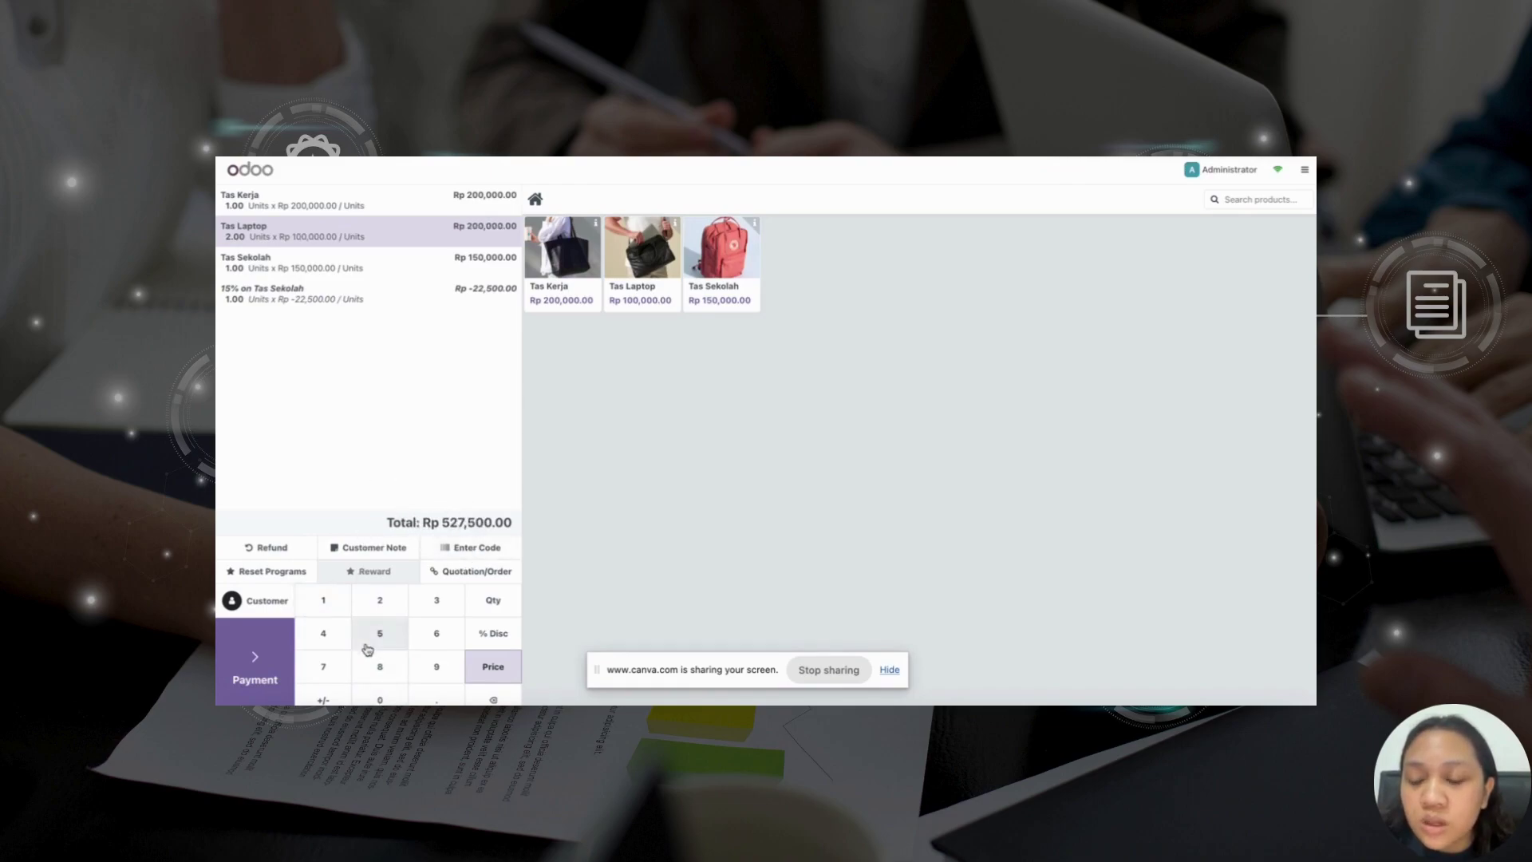
left_click(279, 608)
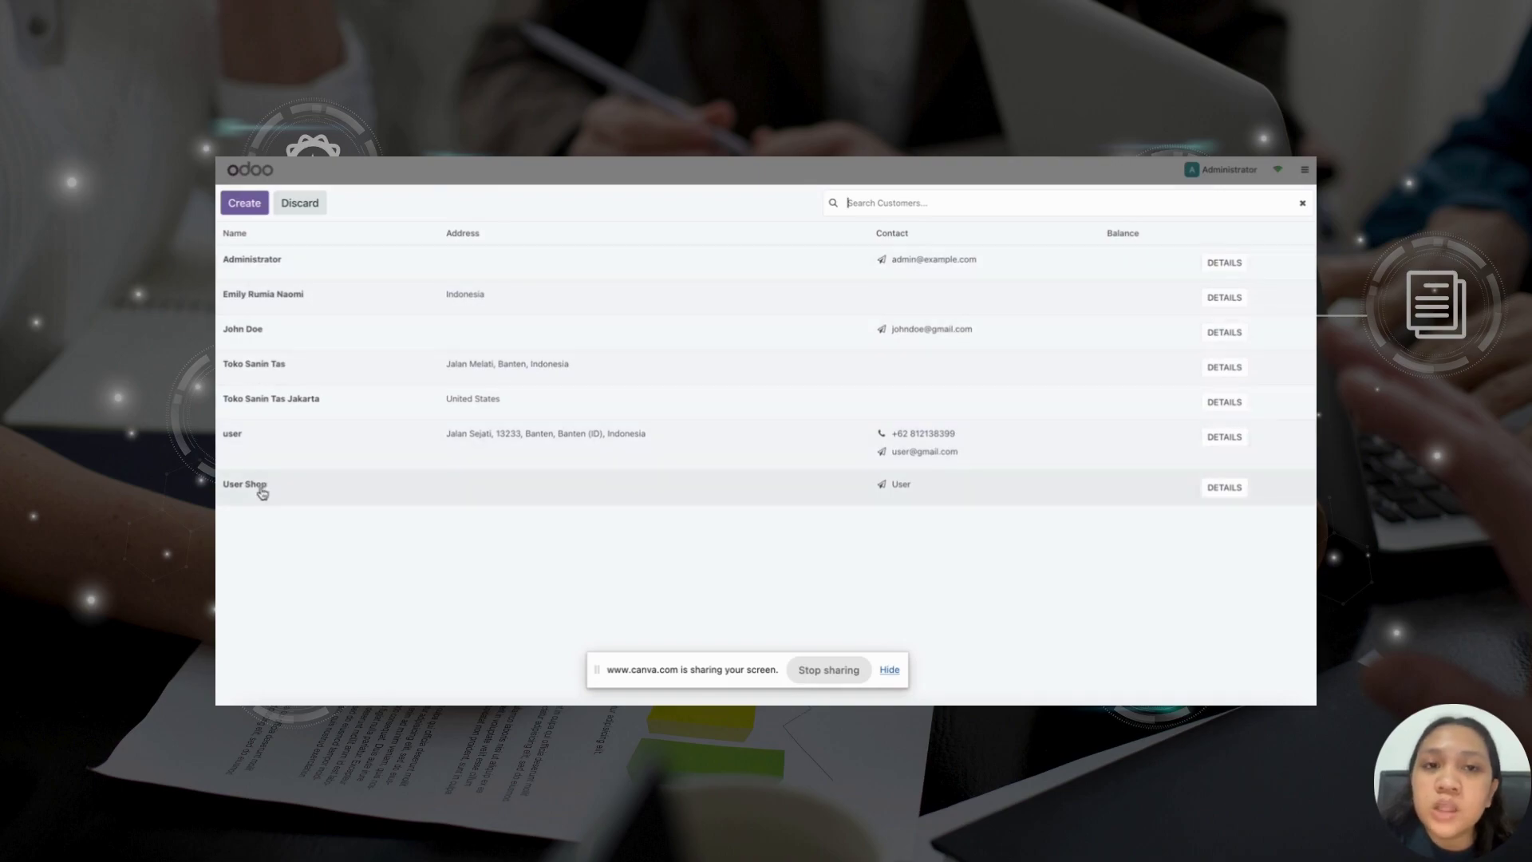
left_click(254, 204)
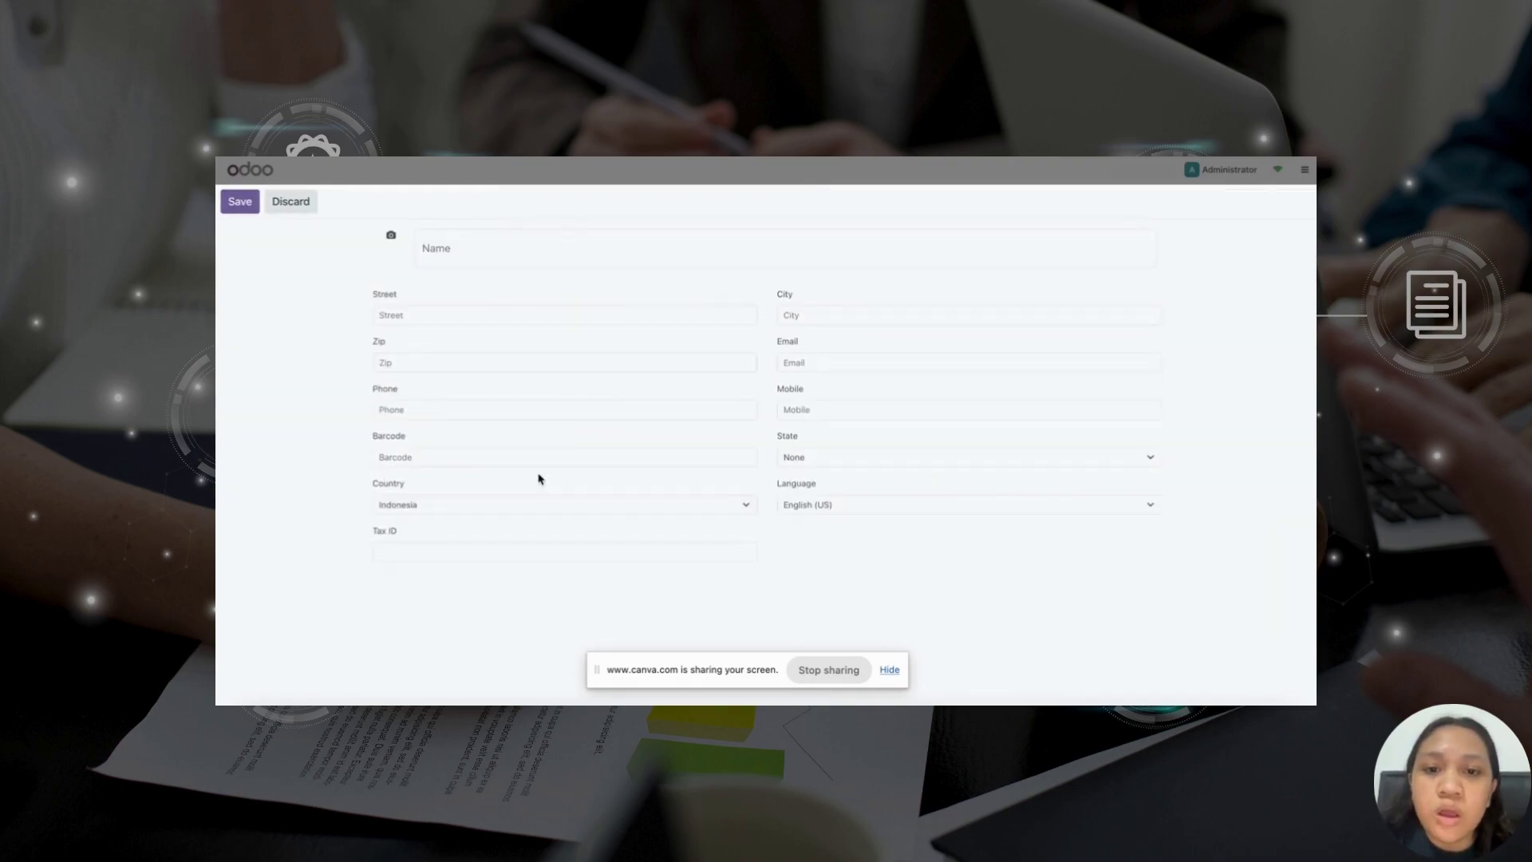
left_click(300, 210)
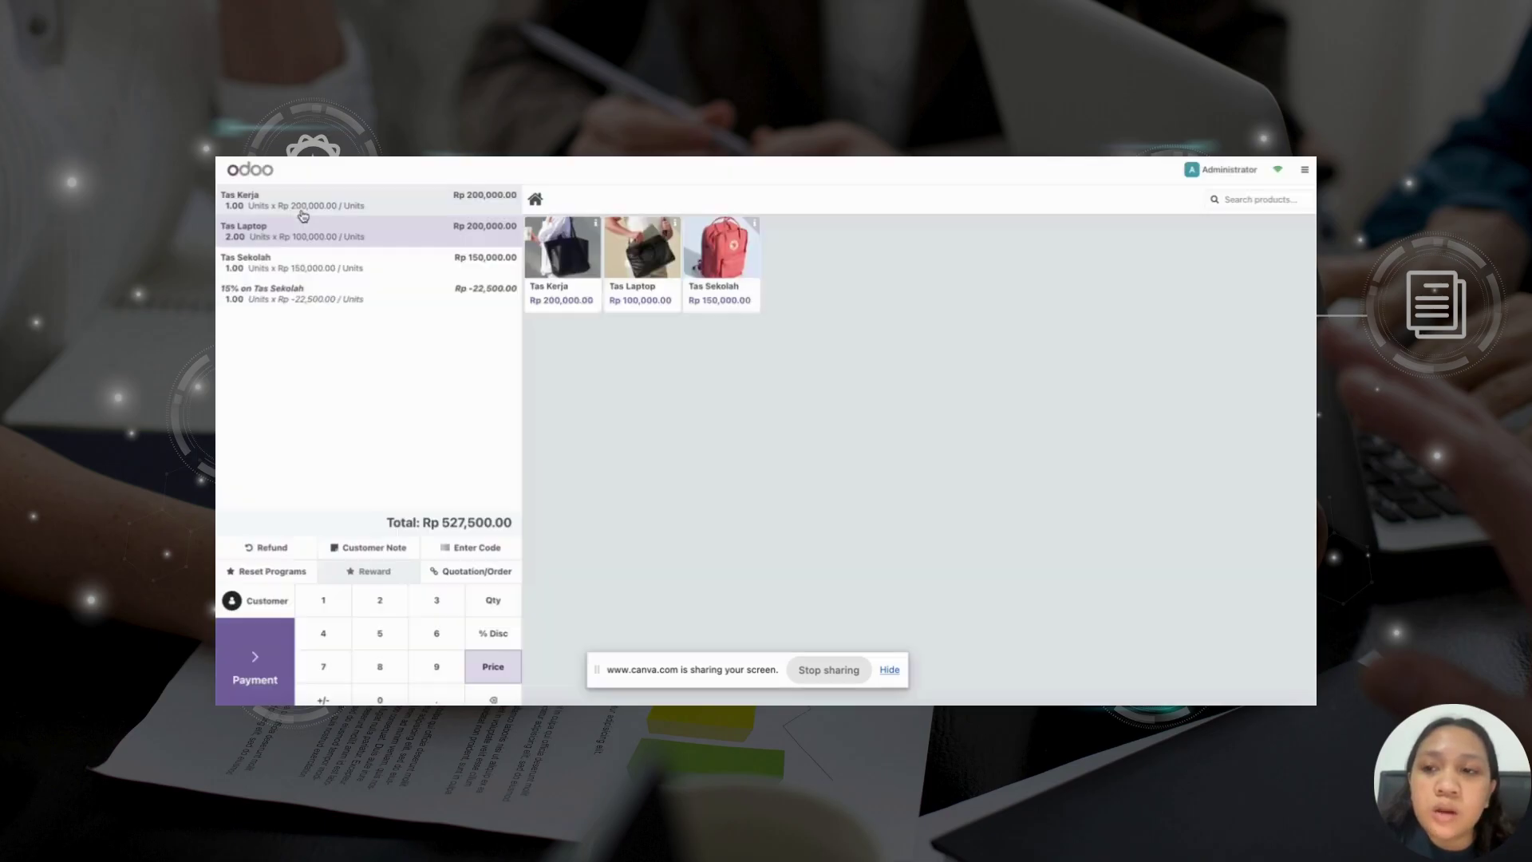
- Assign the second listed customer to the order and add the note "1 Warna Hitam & 1 Warna Putih" to the Tas Laptop line
left_click(238, 608)
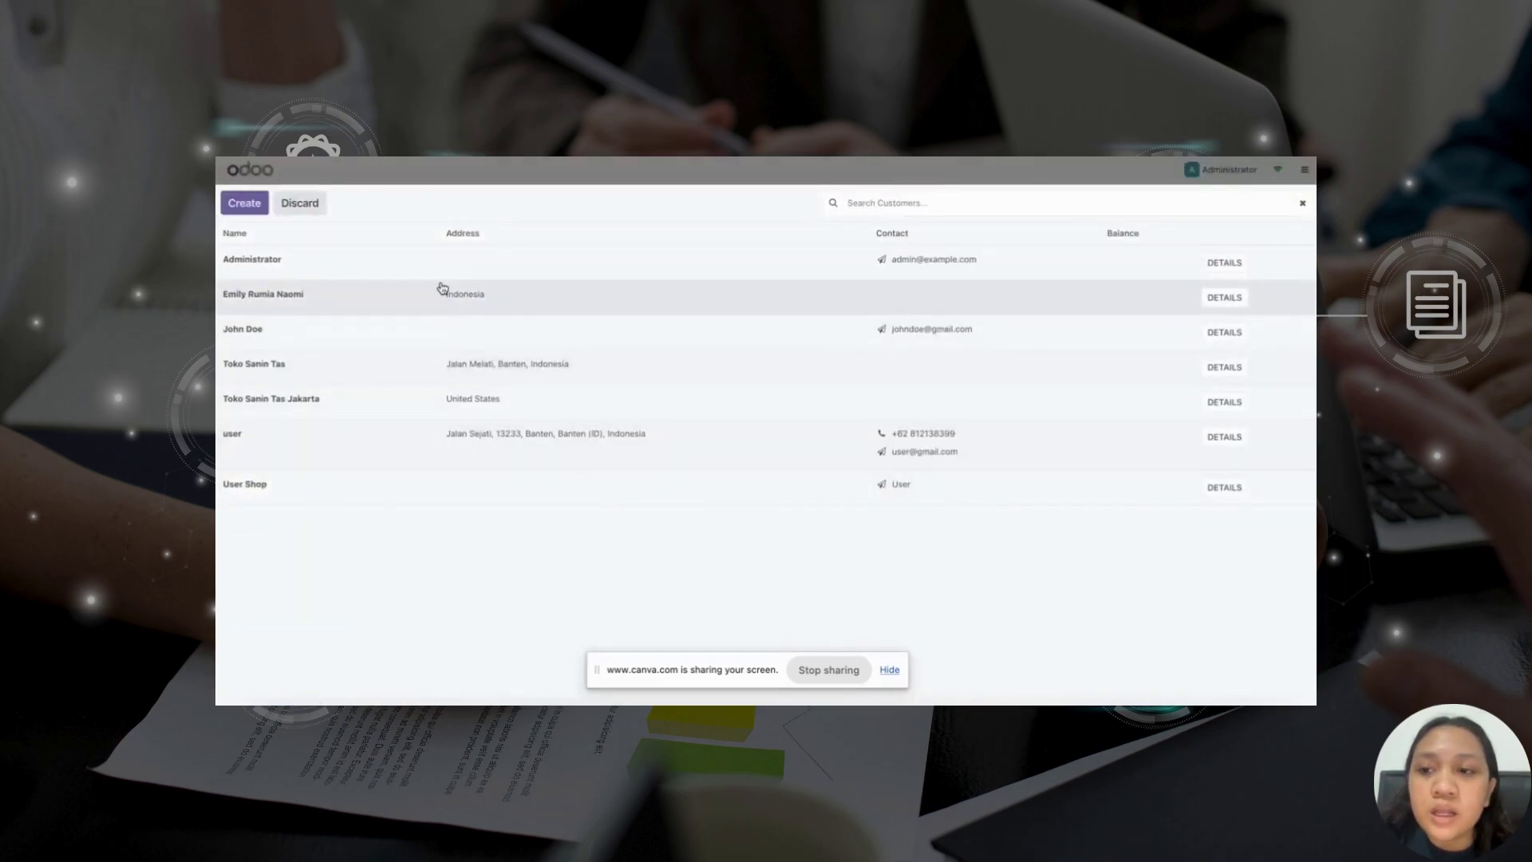
left_click(1028, 295)
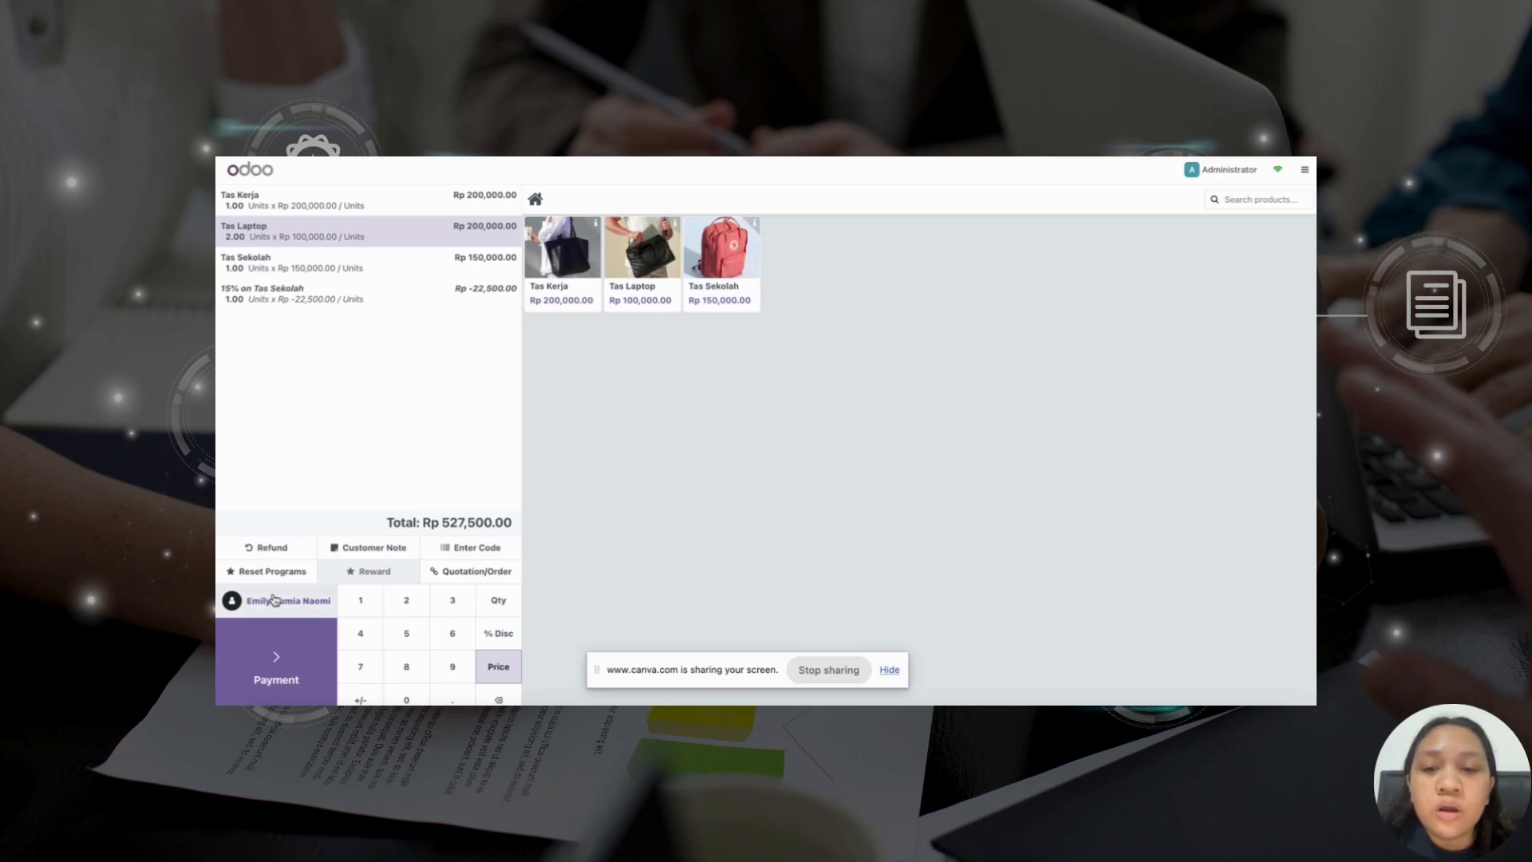
left_click(339, 550)
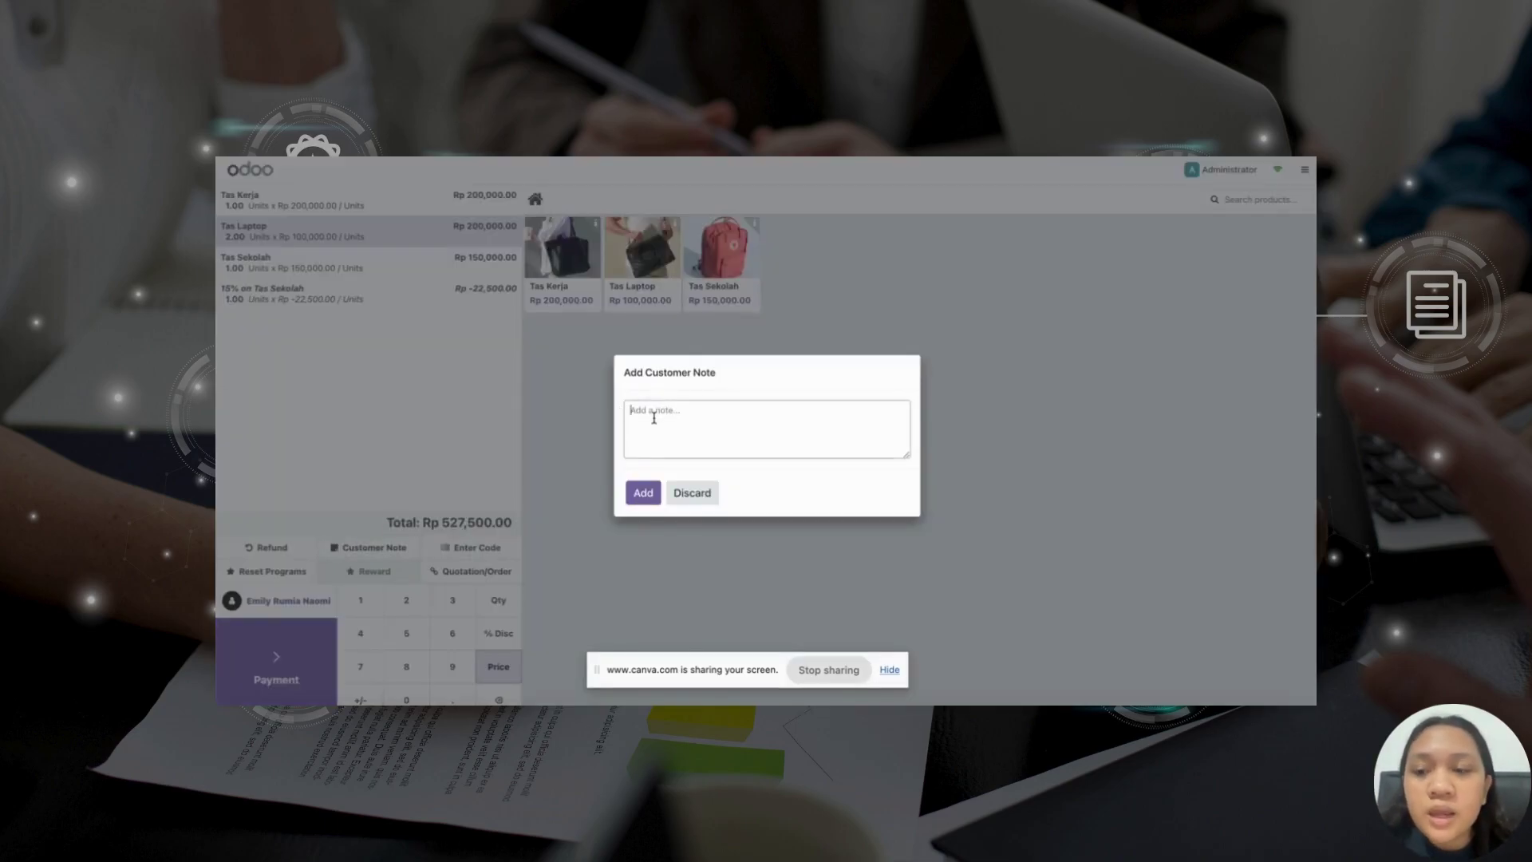
type("1x")
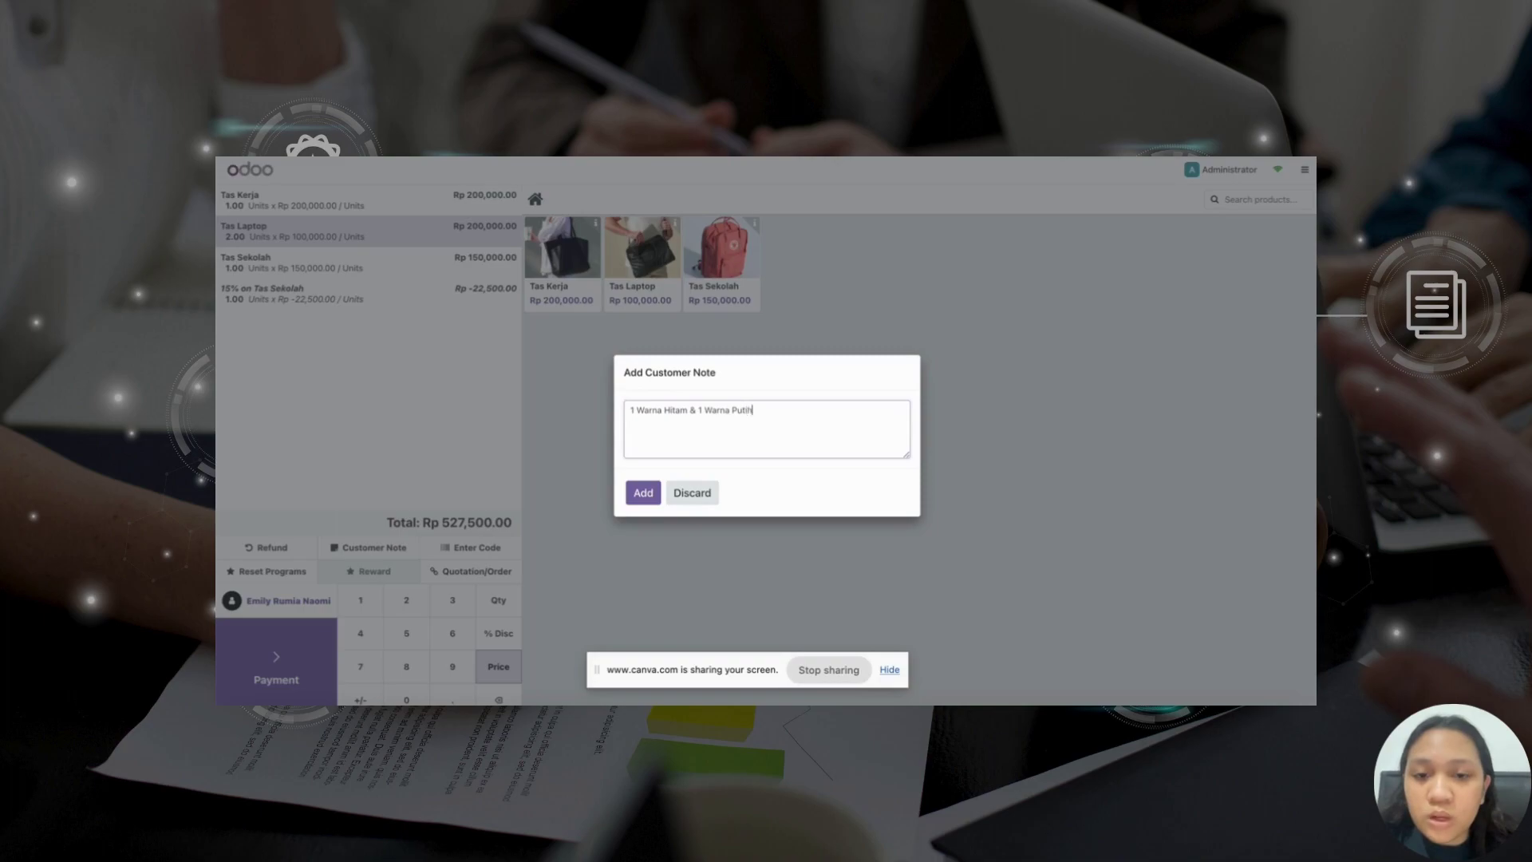
left_click(643, 491)
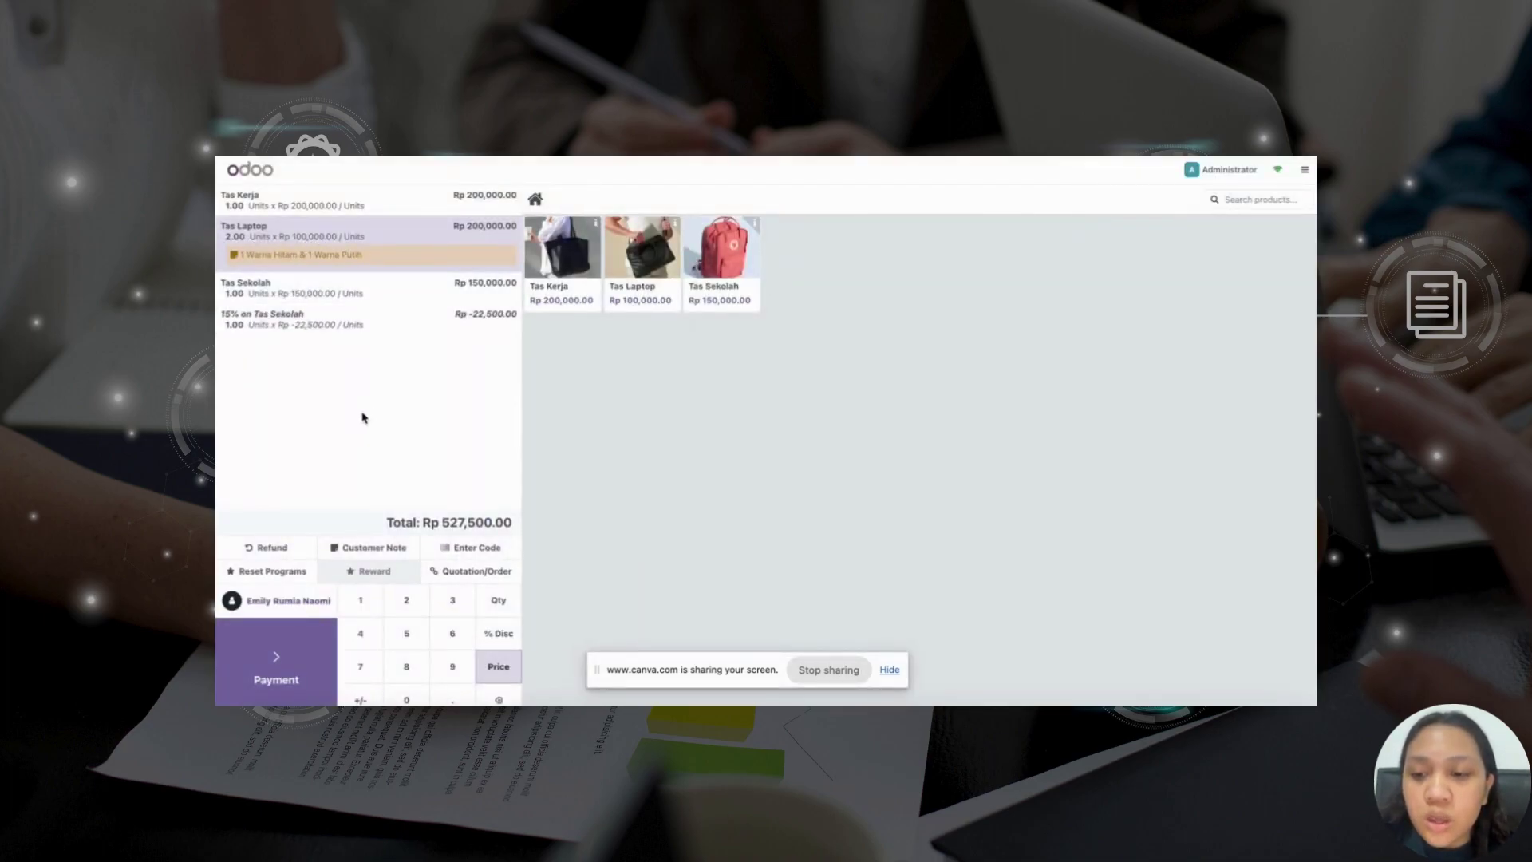
- Pay the order in cash with Rp 600,000 received and validate the payment
left_click(320, 666)
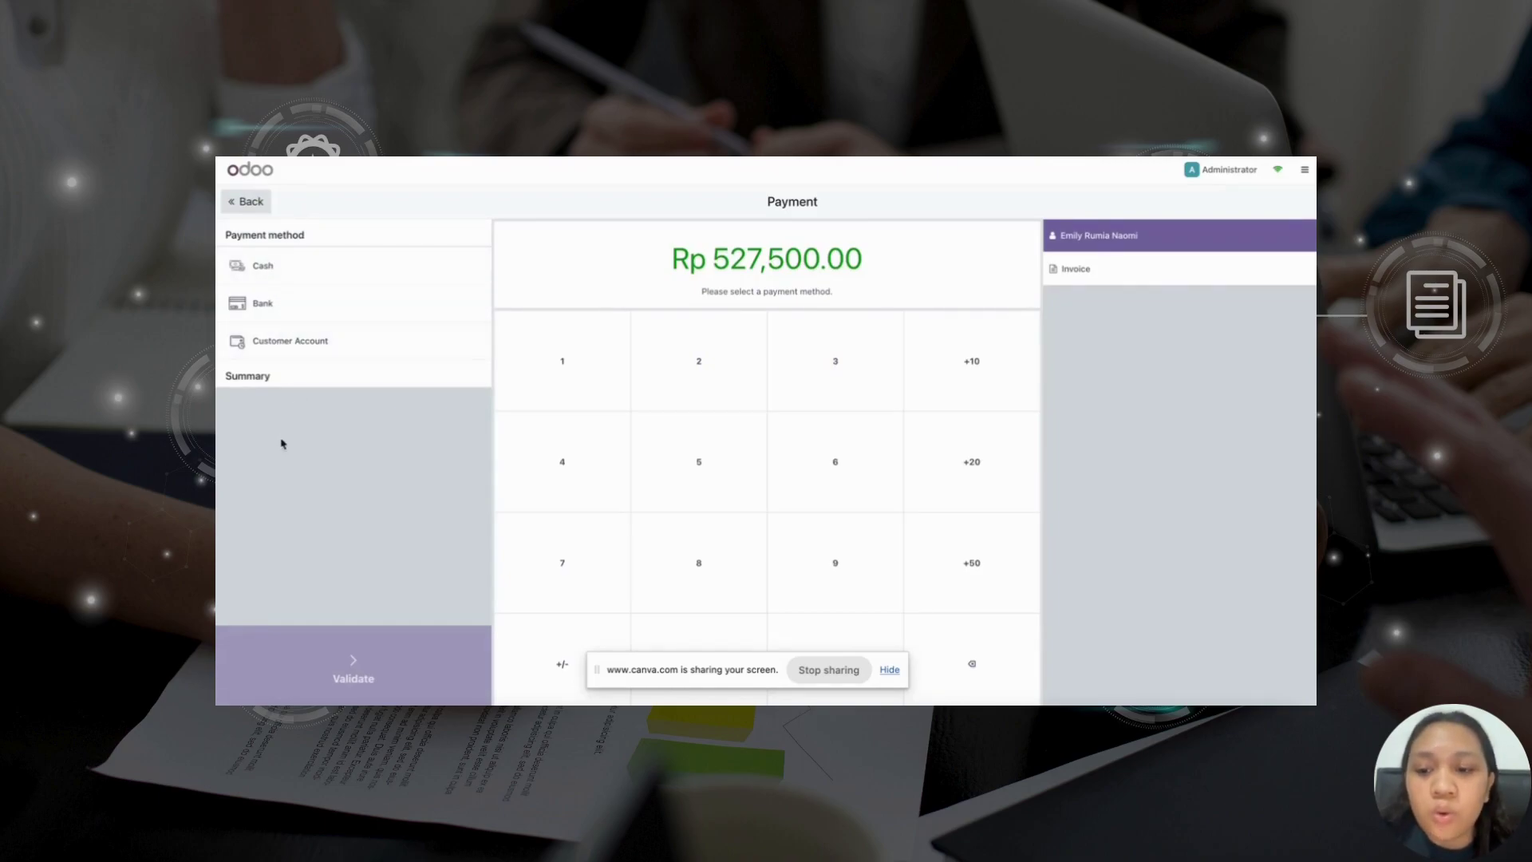
left_click(281, 271)
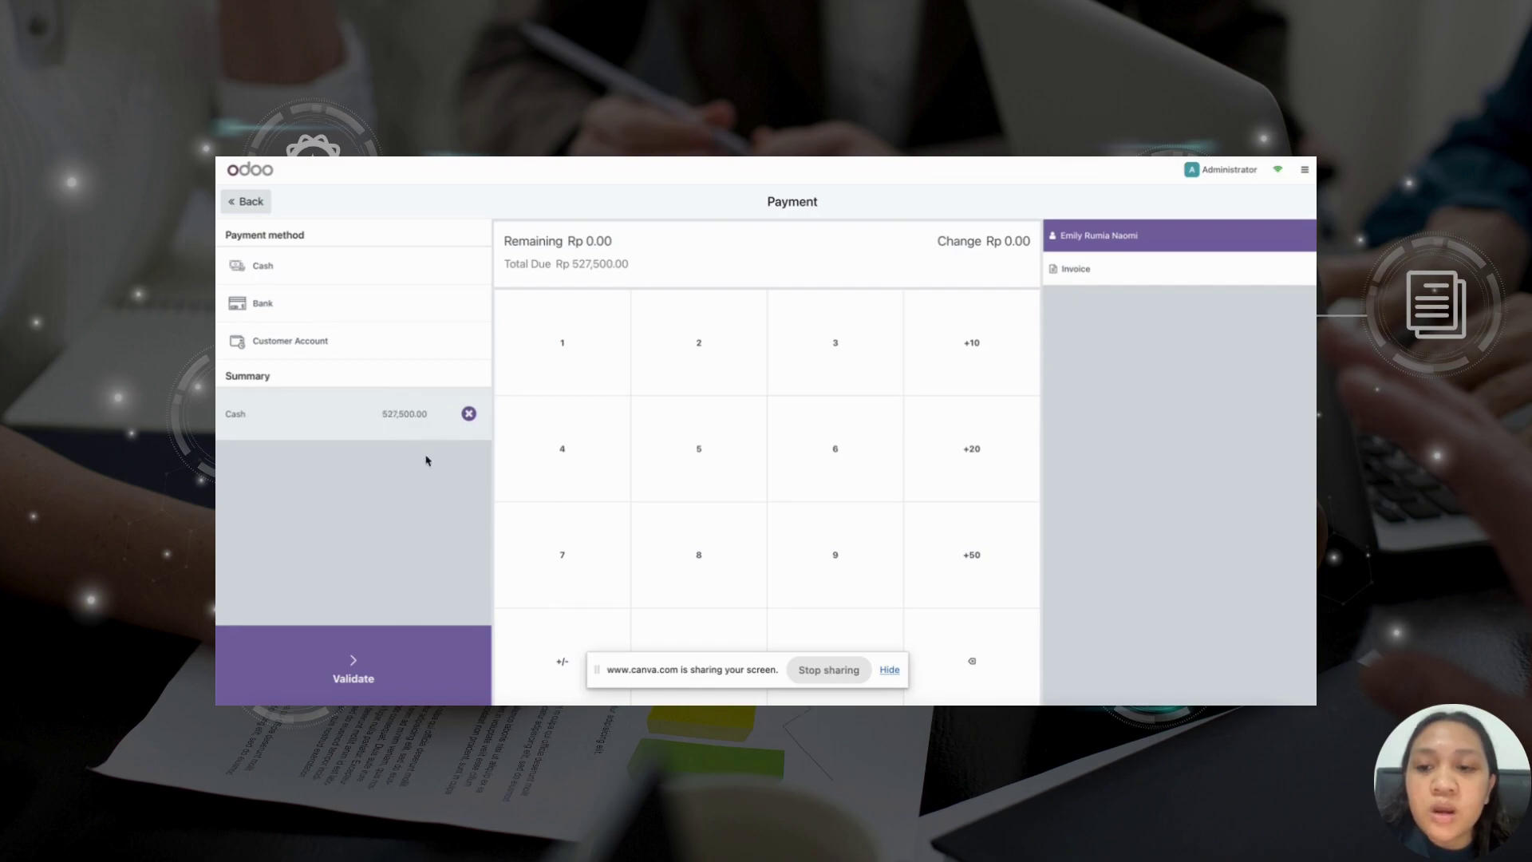
left_click(1003, 662)
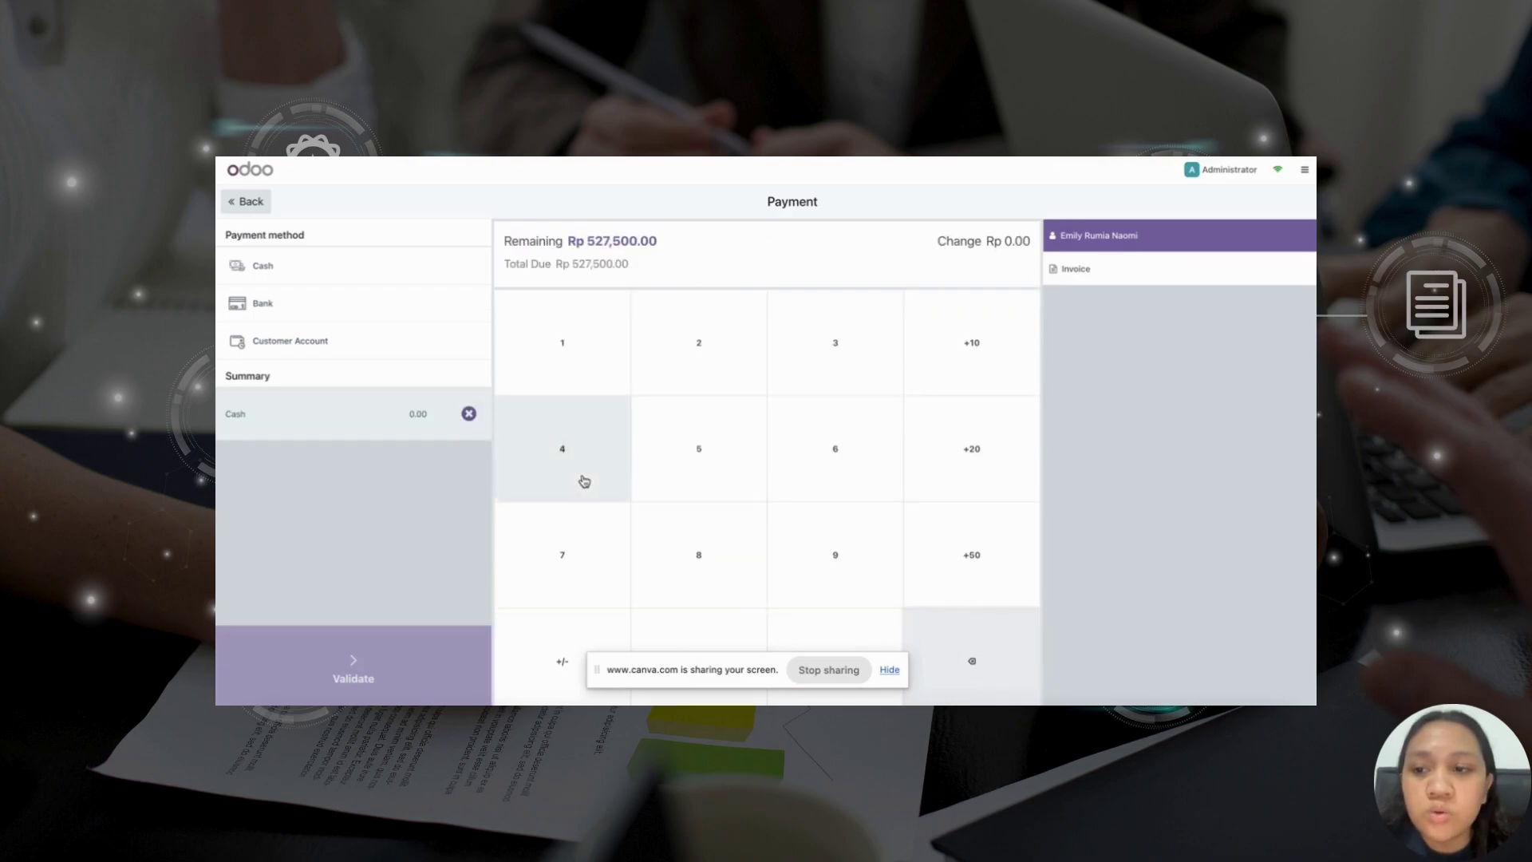
left_click(854, 466)
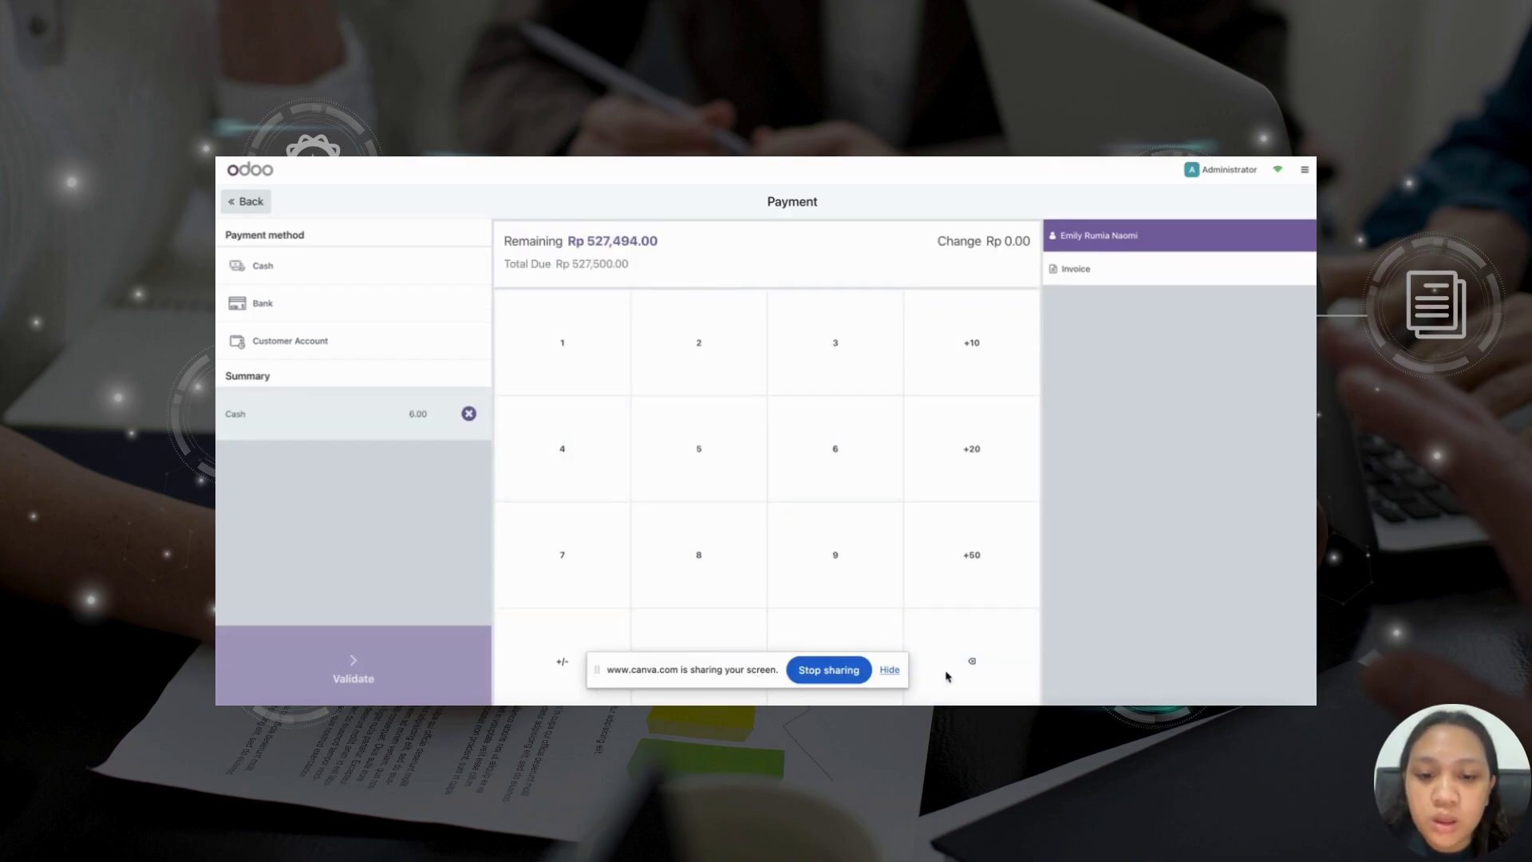
left_click_drag(597, 670, 1032, 677)
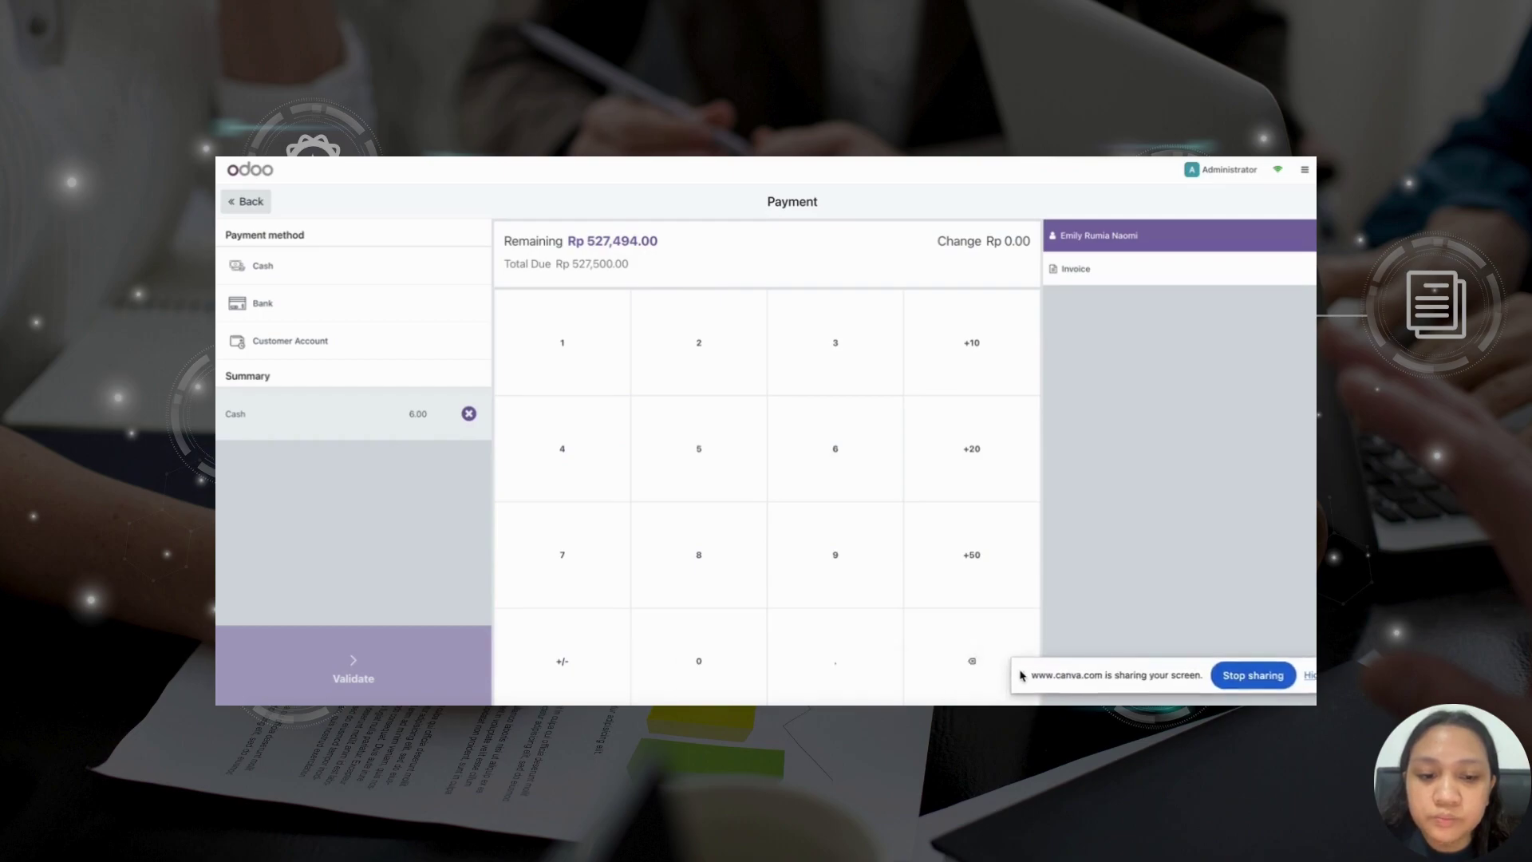
left_click(670, 677)
left_click(680, 677)
left_click(680, 677)
left_click(680, 677)
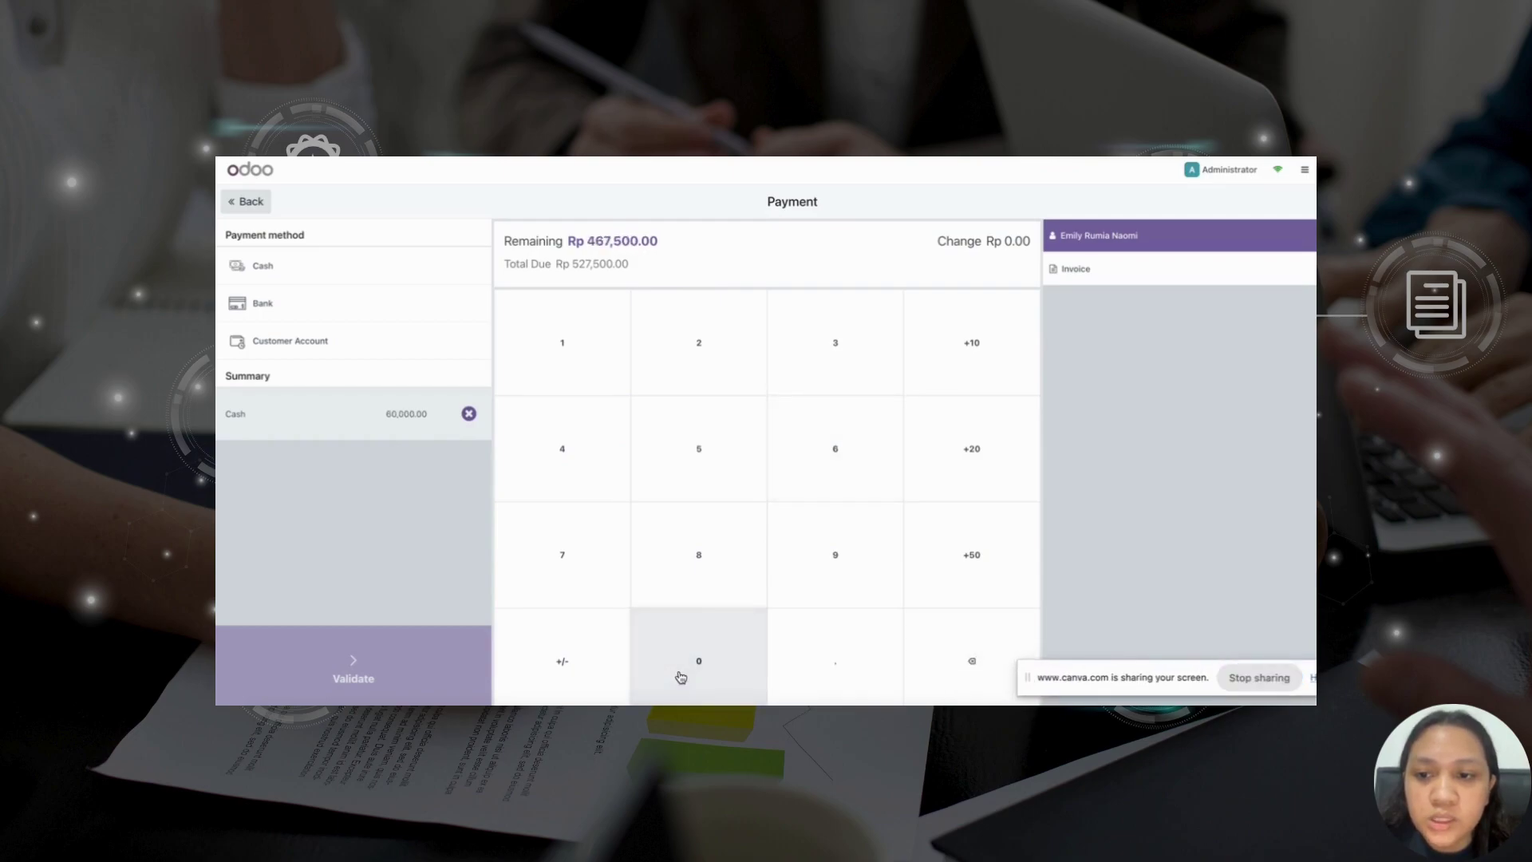
left_click(680, 677)
left_click(947, 658)
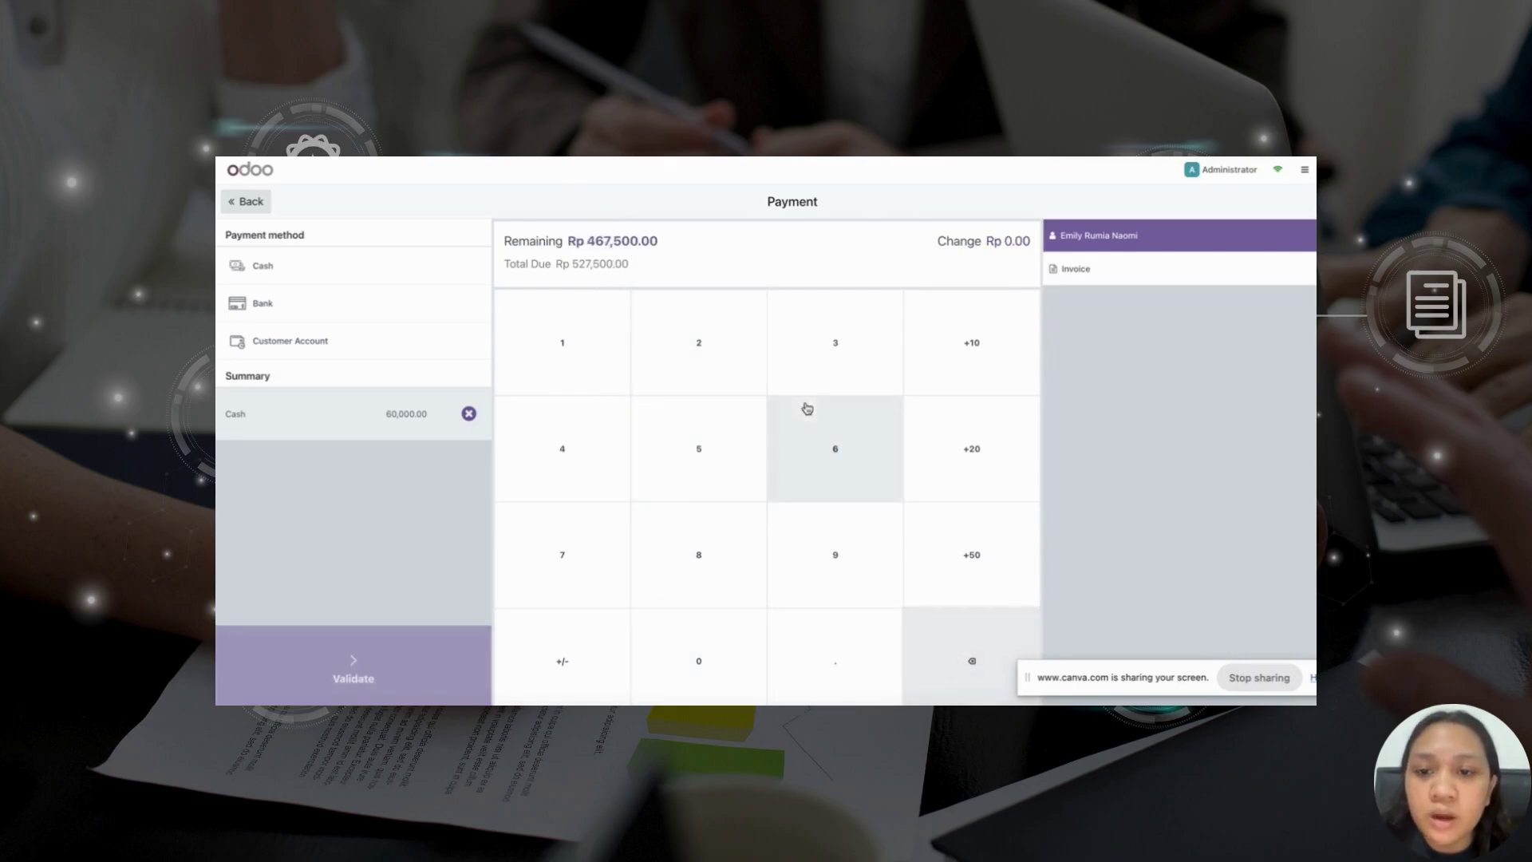
left_click(707, 650)
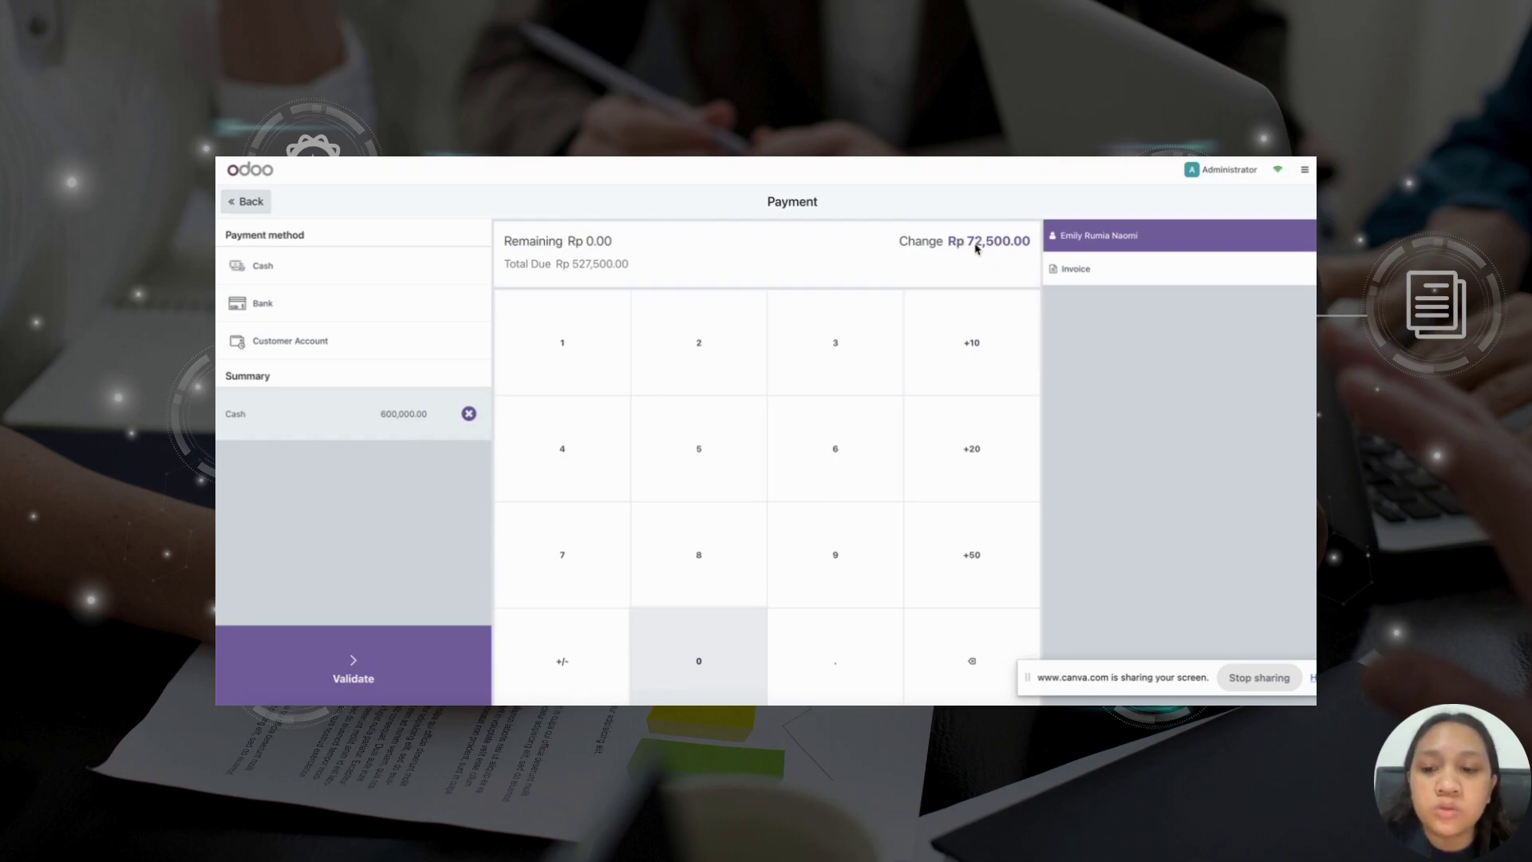
left_click(391, 674)
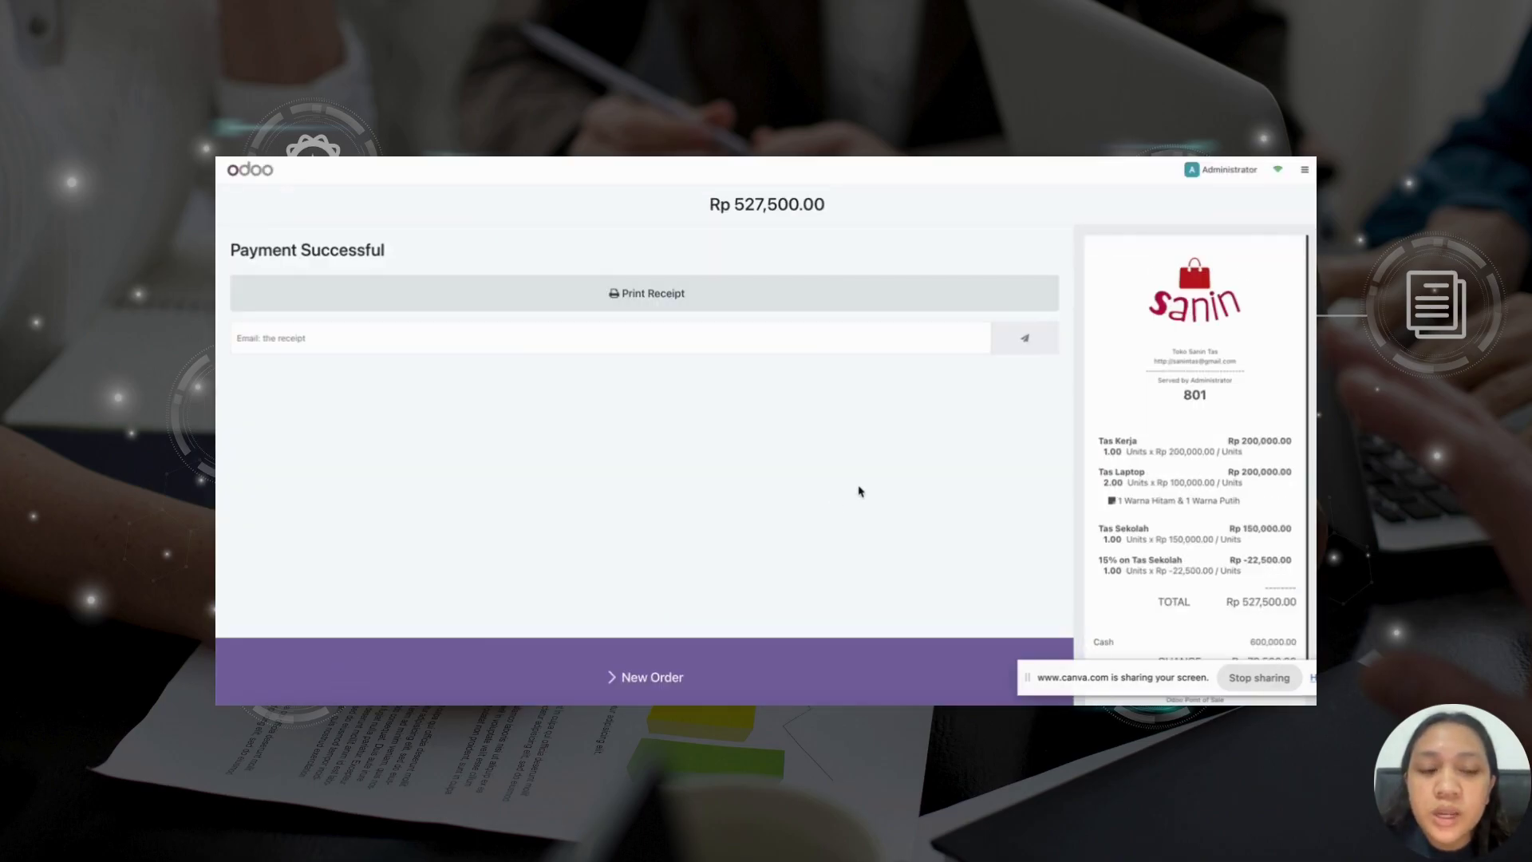
- Review the order receipt and preview its printout without saving it
scroll(1129, 482, "down", 1)
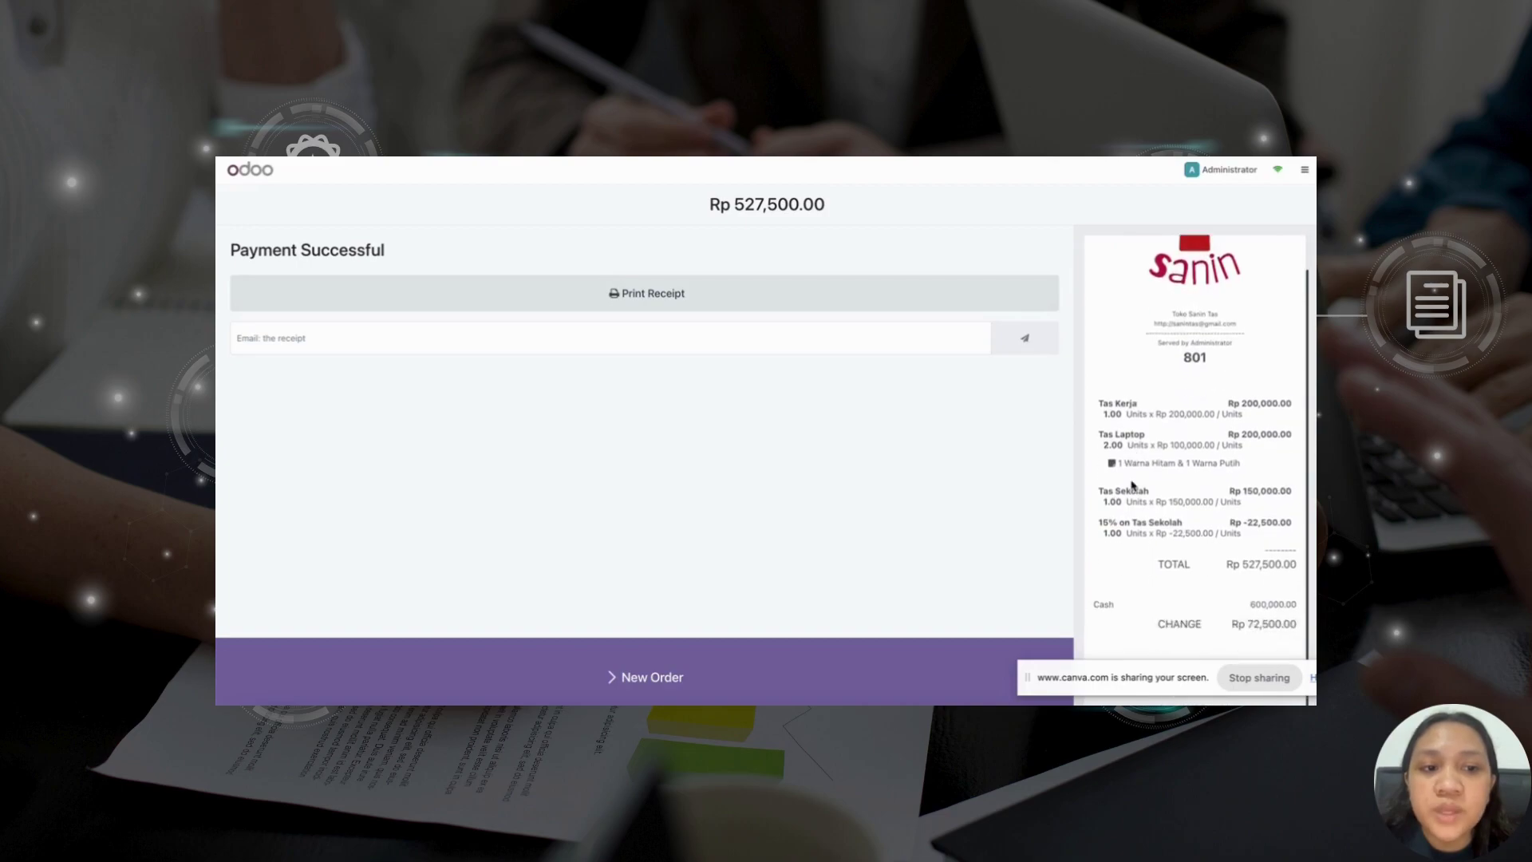
scroll(1132, 484, "up", 1)
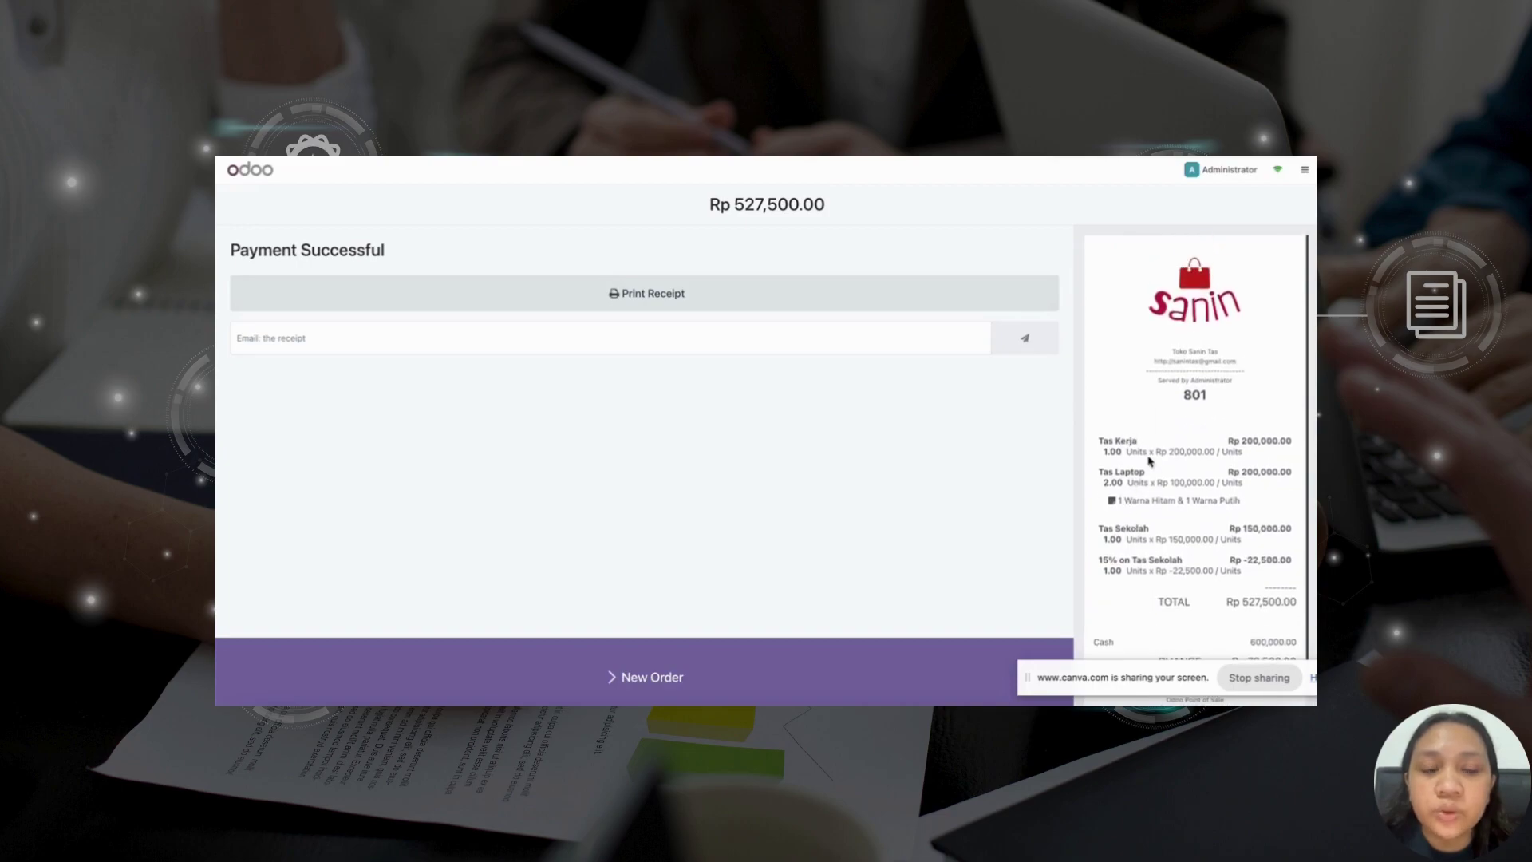
left_click(979, 295)
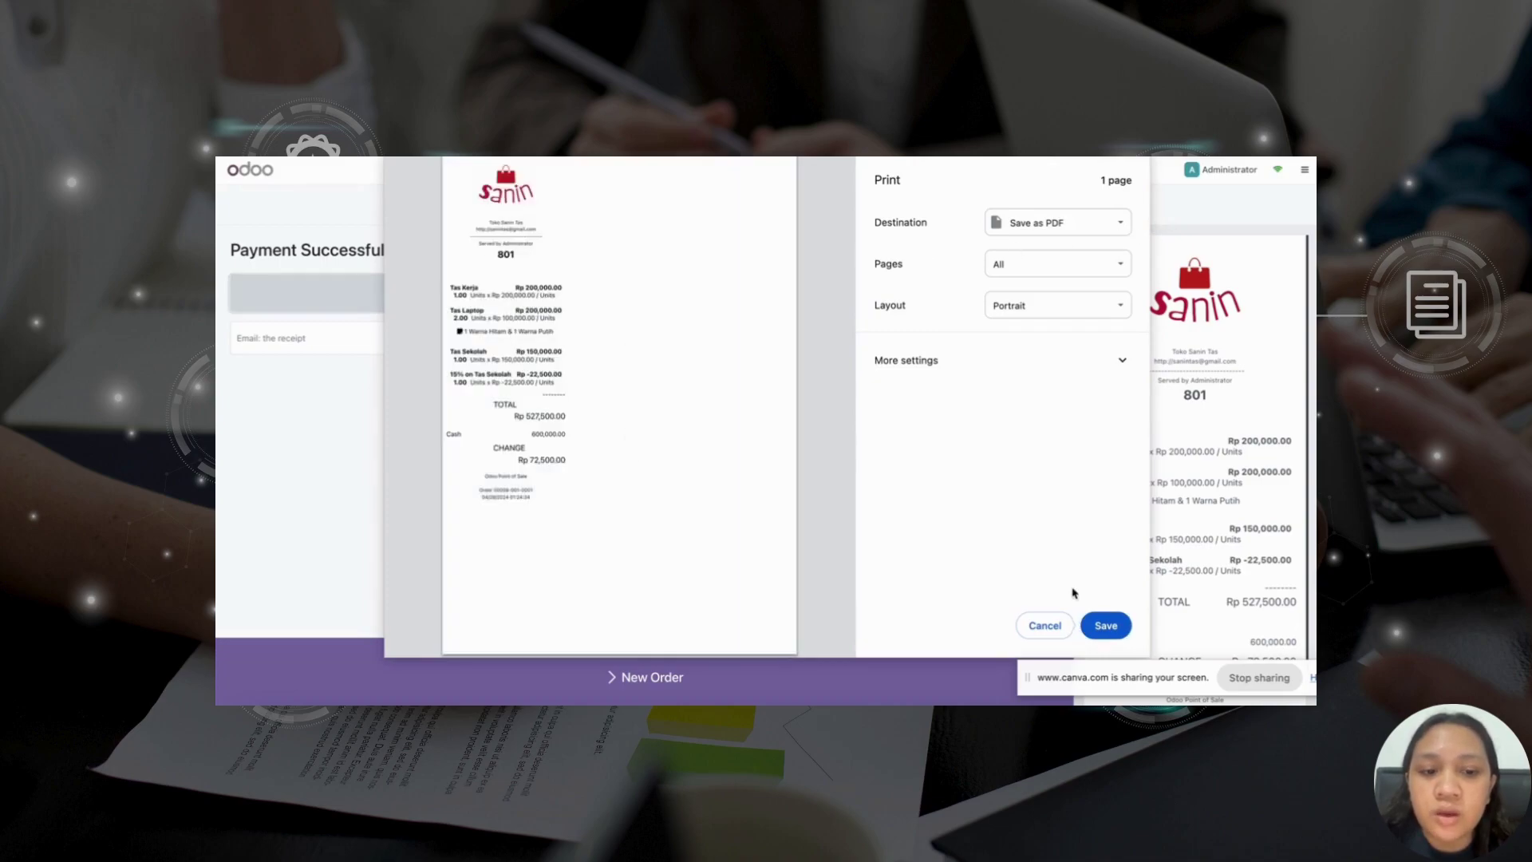
left_click(1044, 625)
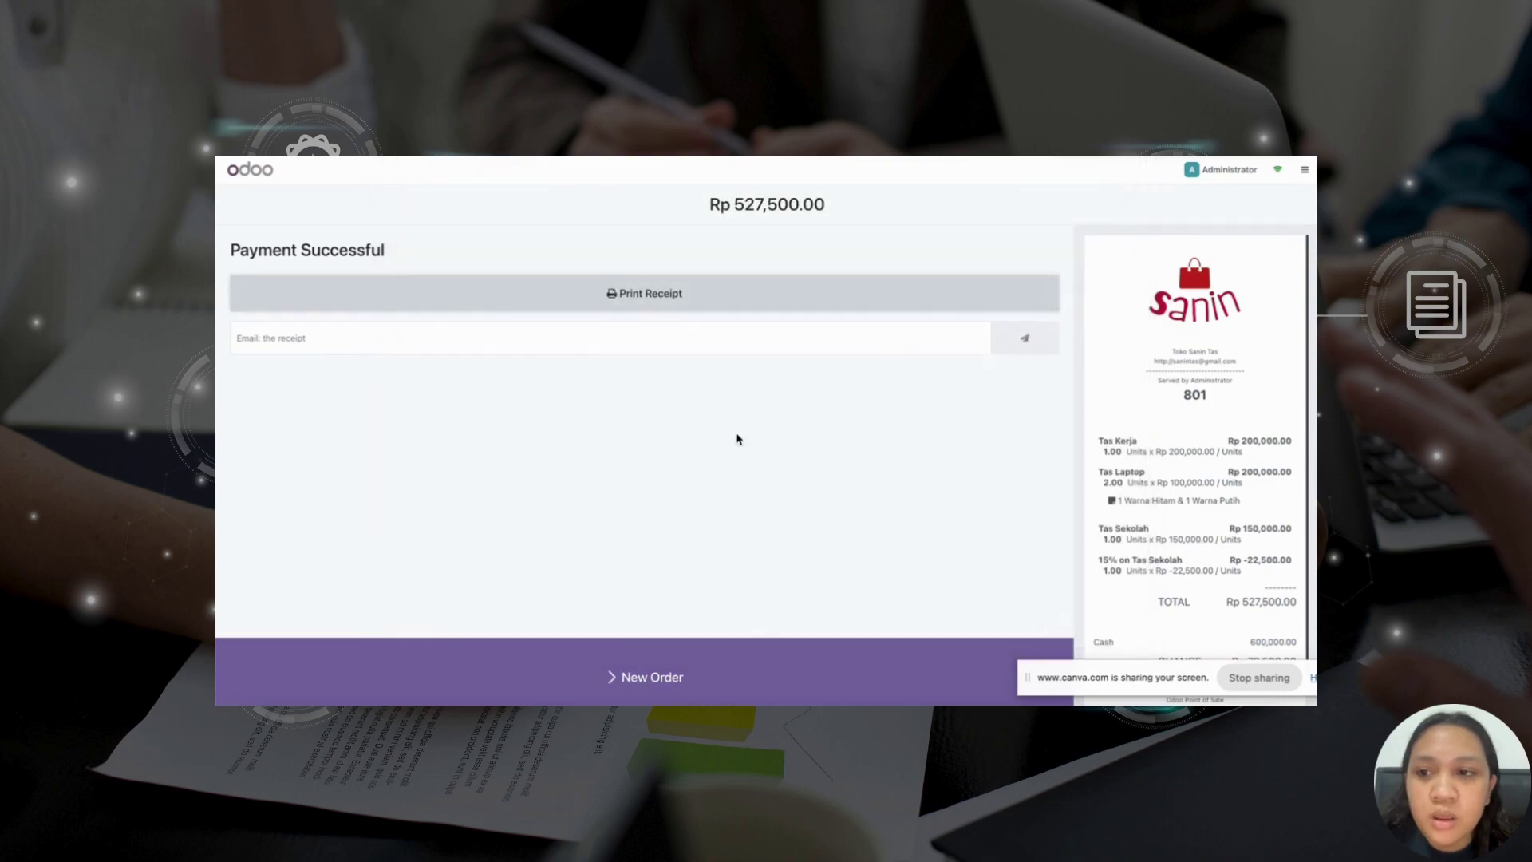
- Send the receipt to the customer's email address and start a new order
left_click(510, 341)
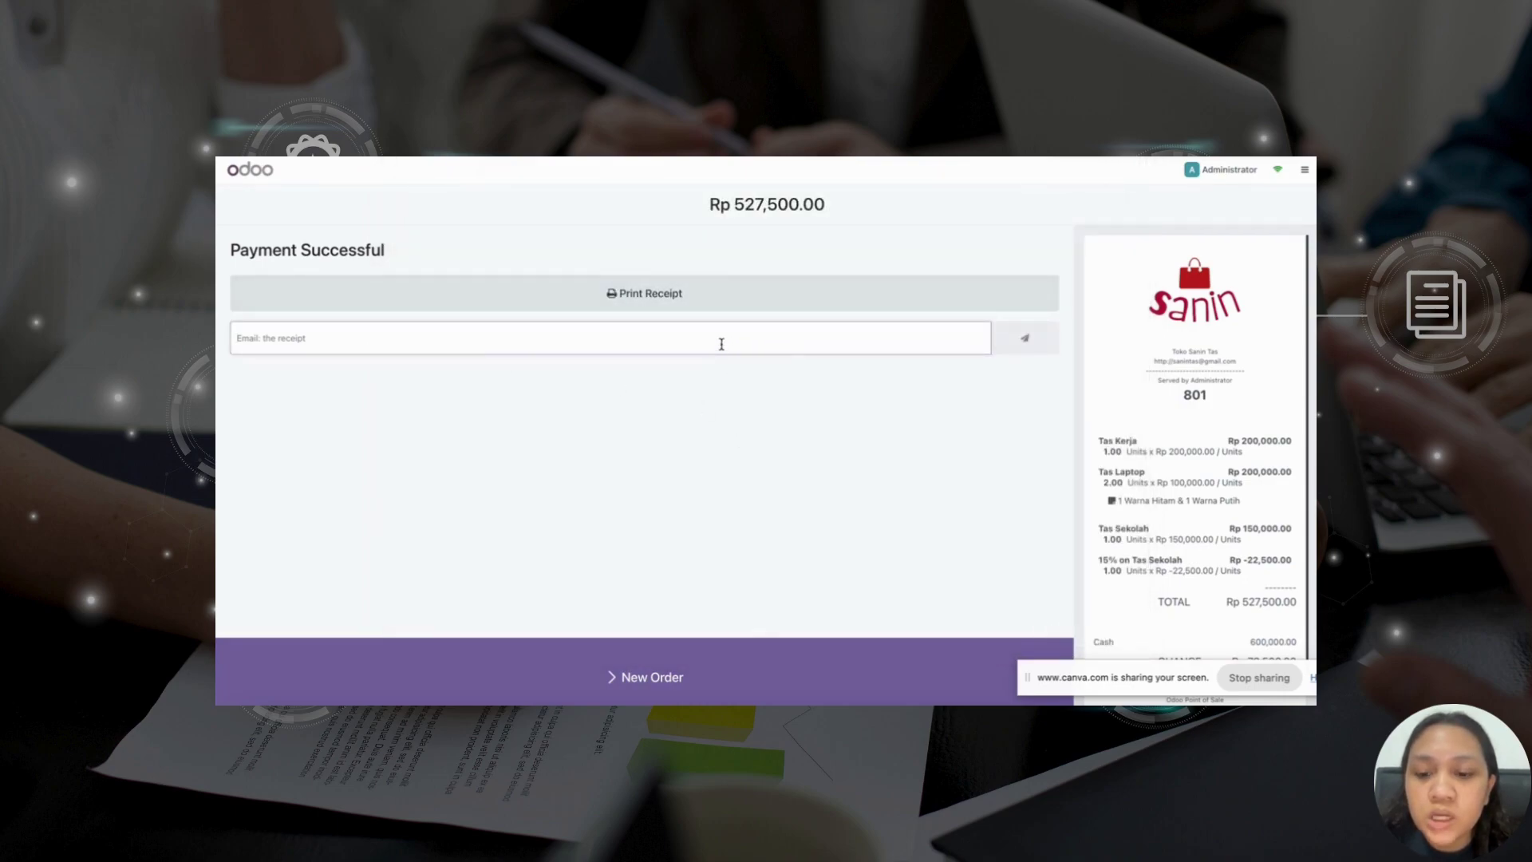
type("user@gmail.com")
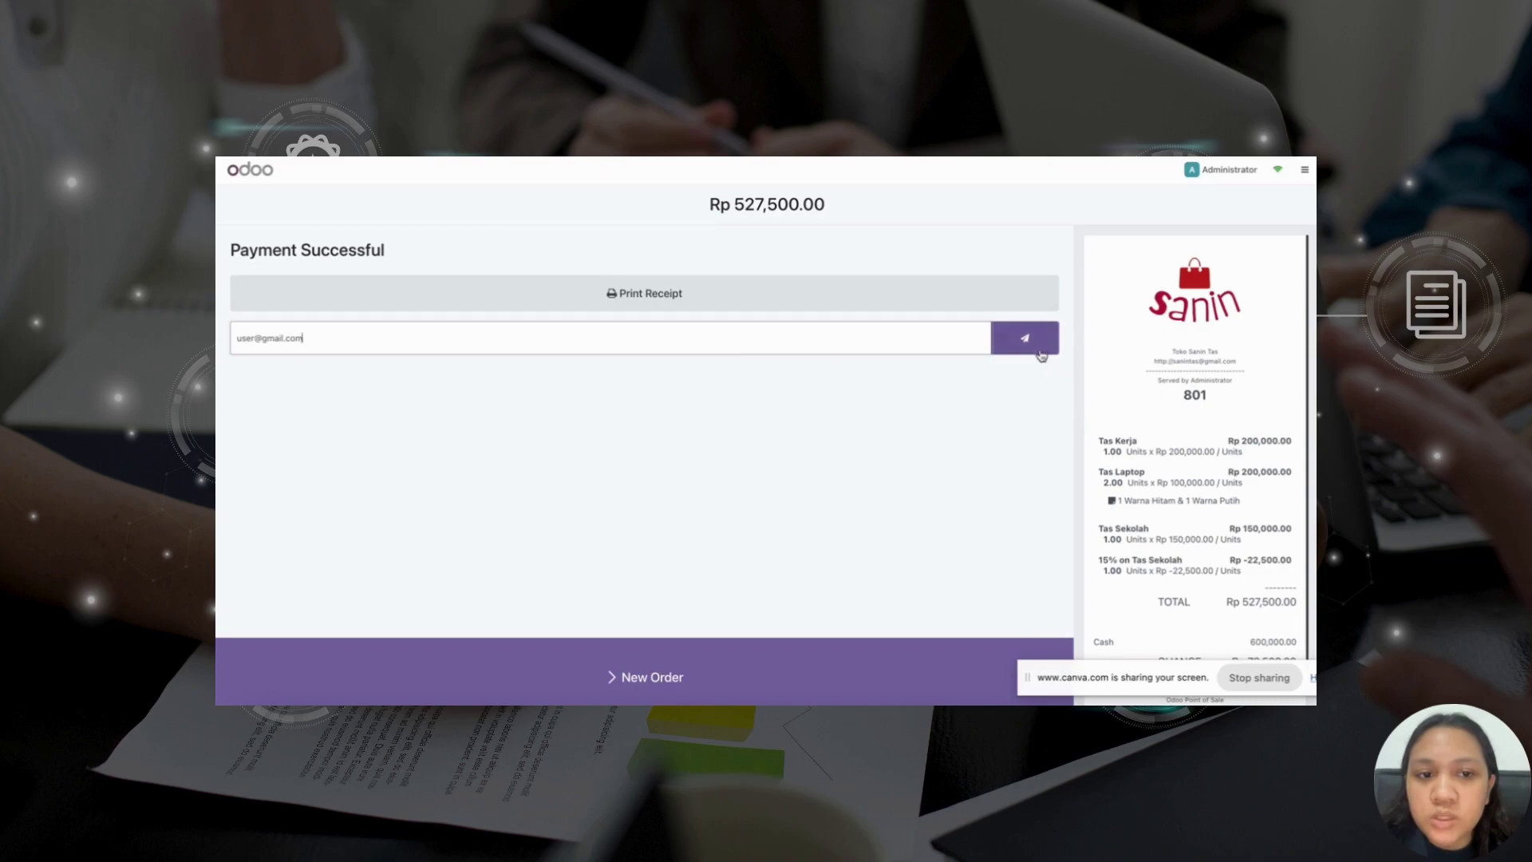
left_click(1025, 338)
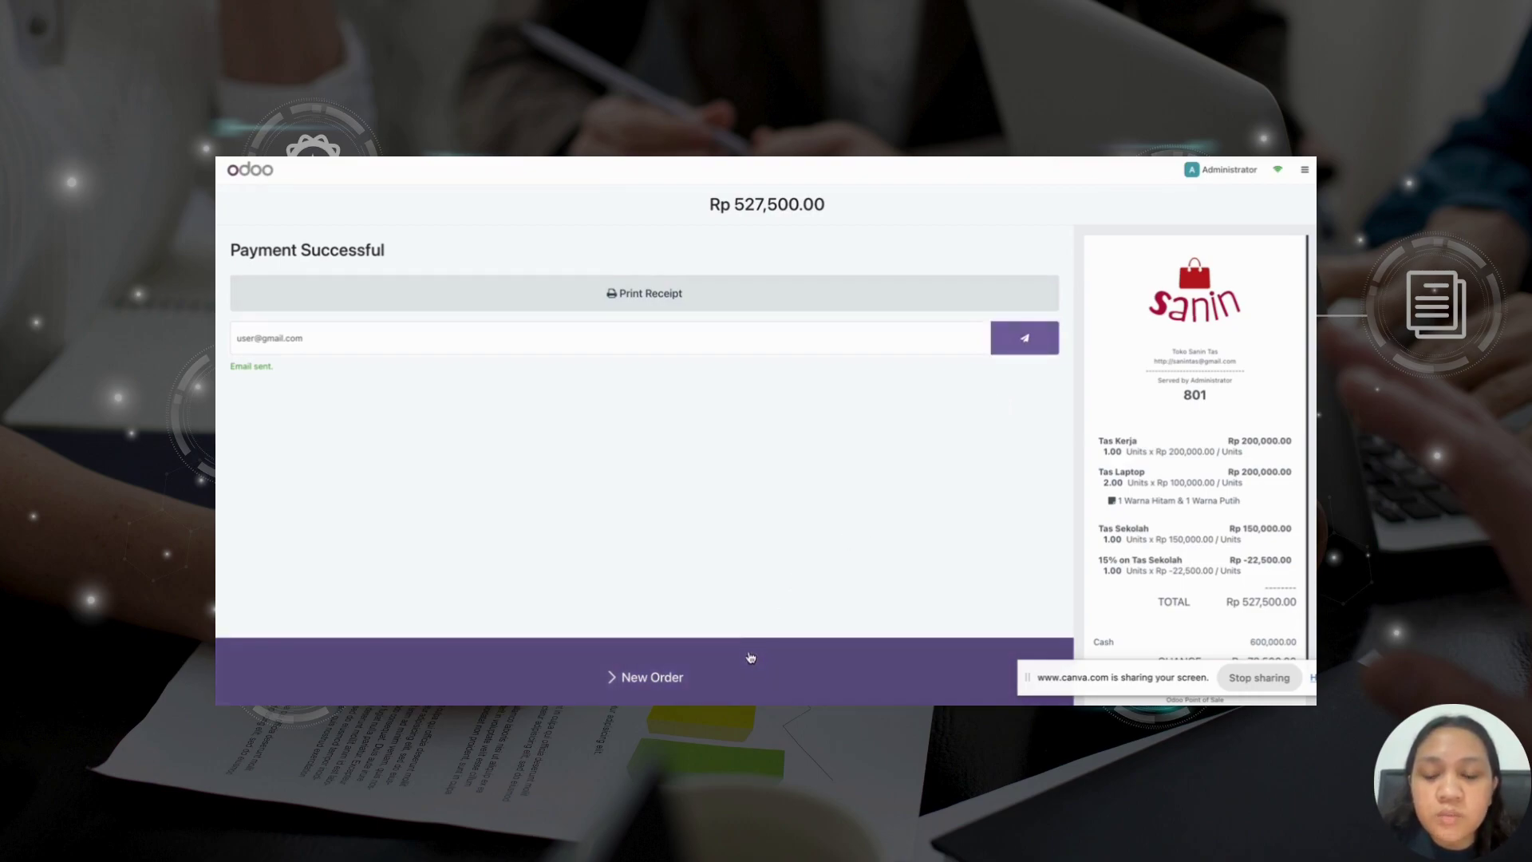
left_click(630, 662)
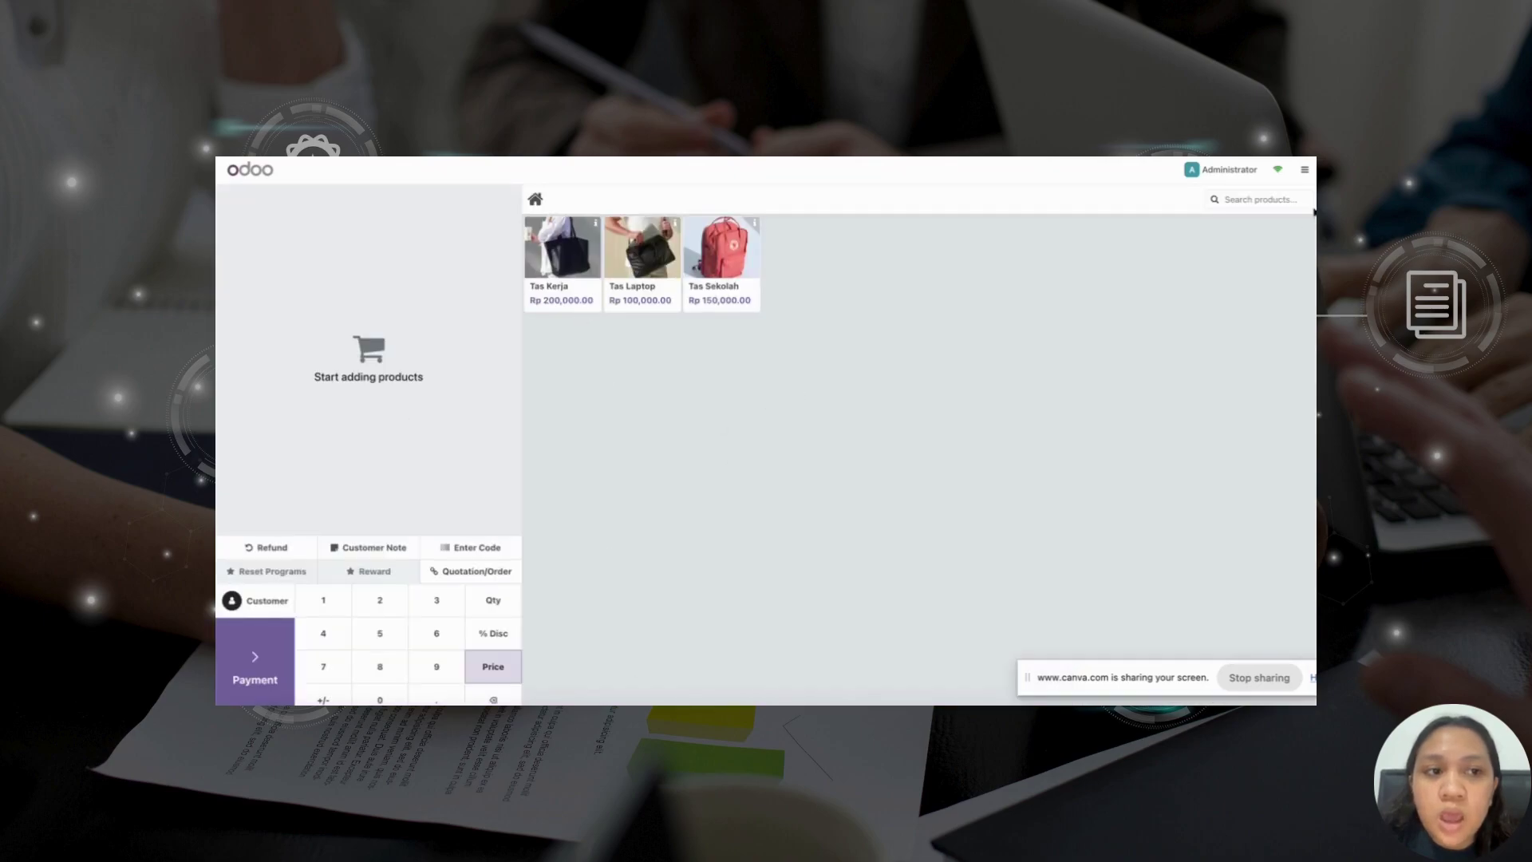
- Check the list of active orders and review the other available session actions
left_click(1303, 171)
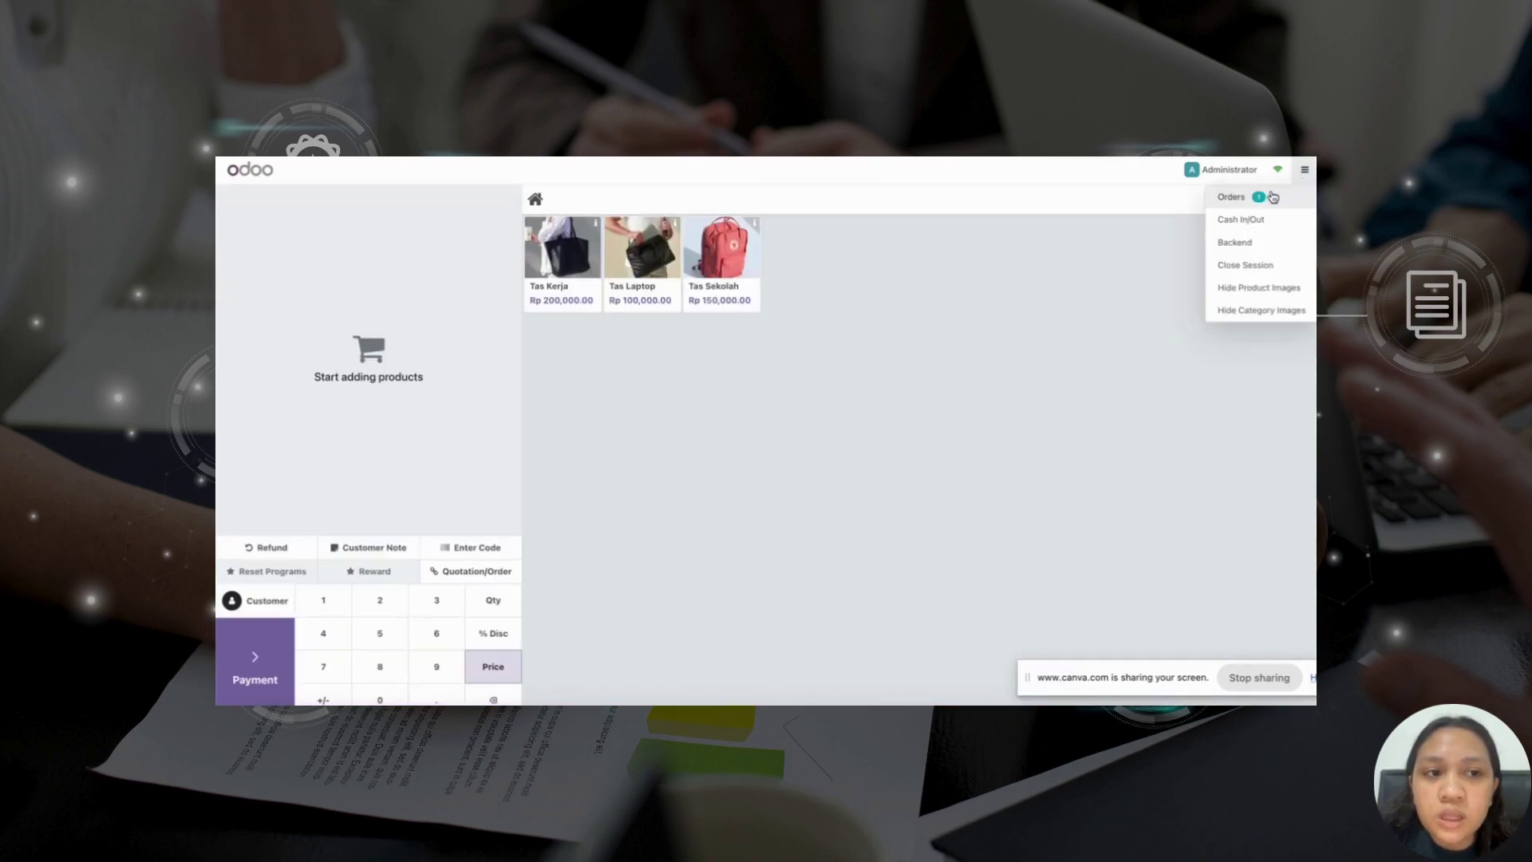
left_click(1268, 197)
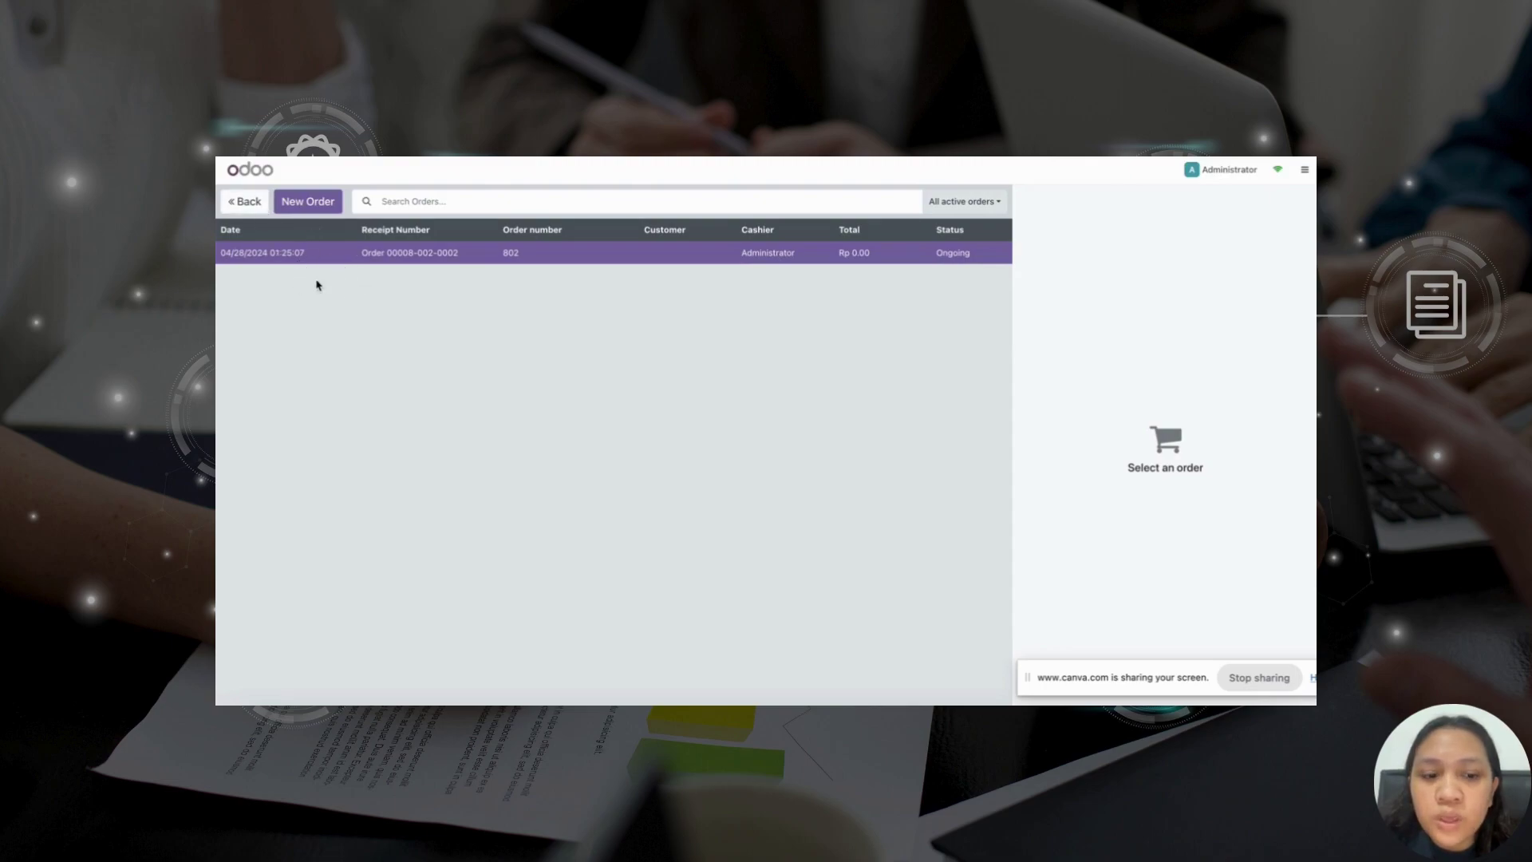
left_click(246, 203)
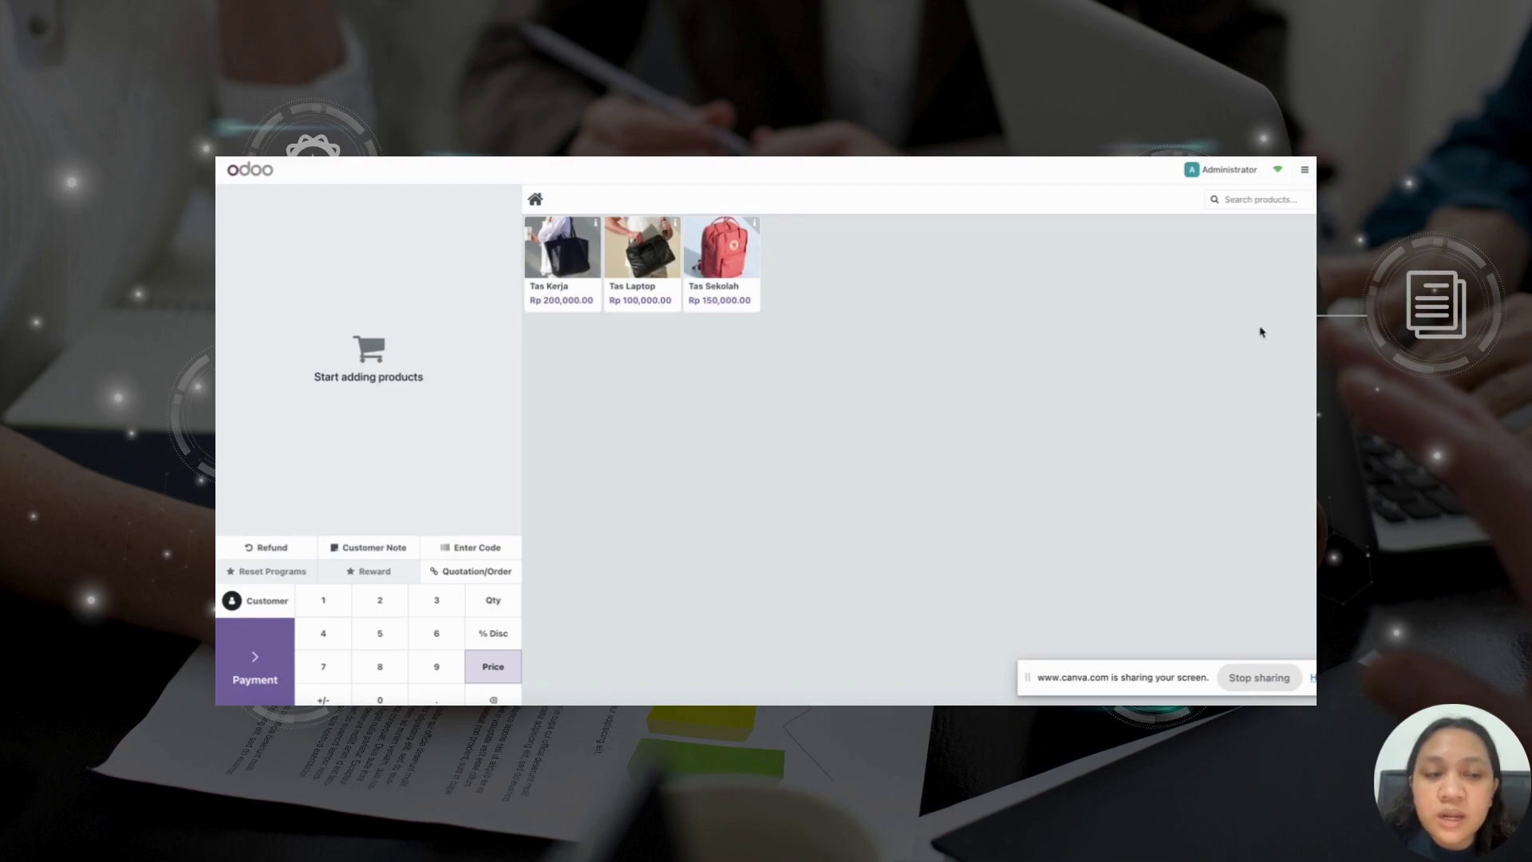
left_click(1304, 170)
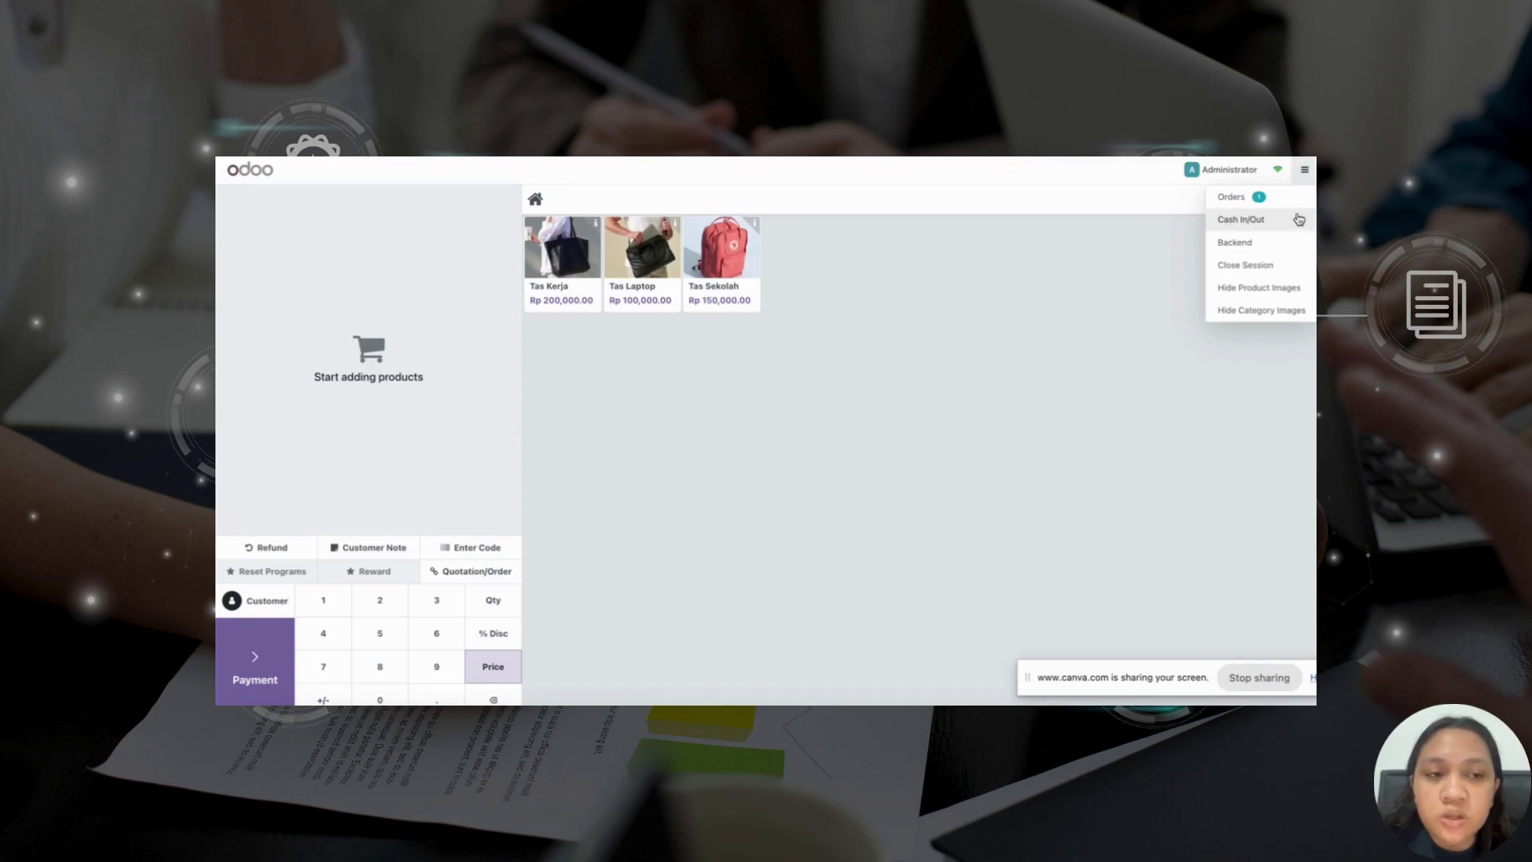
left_click(1305, 170)
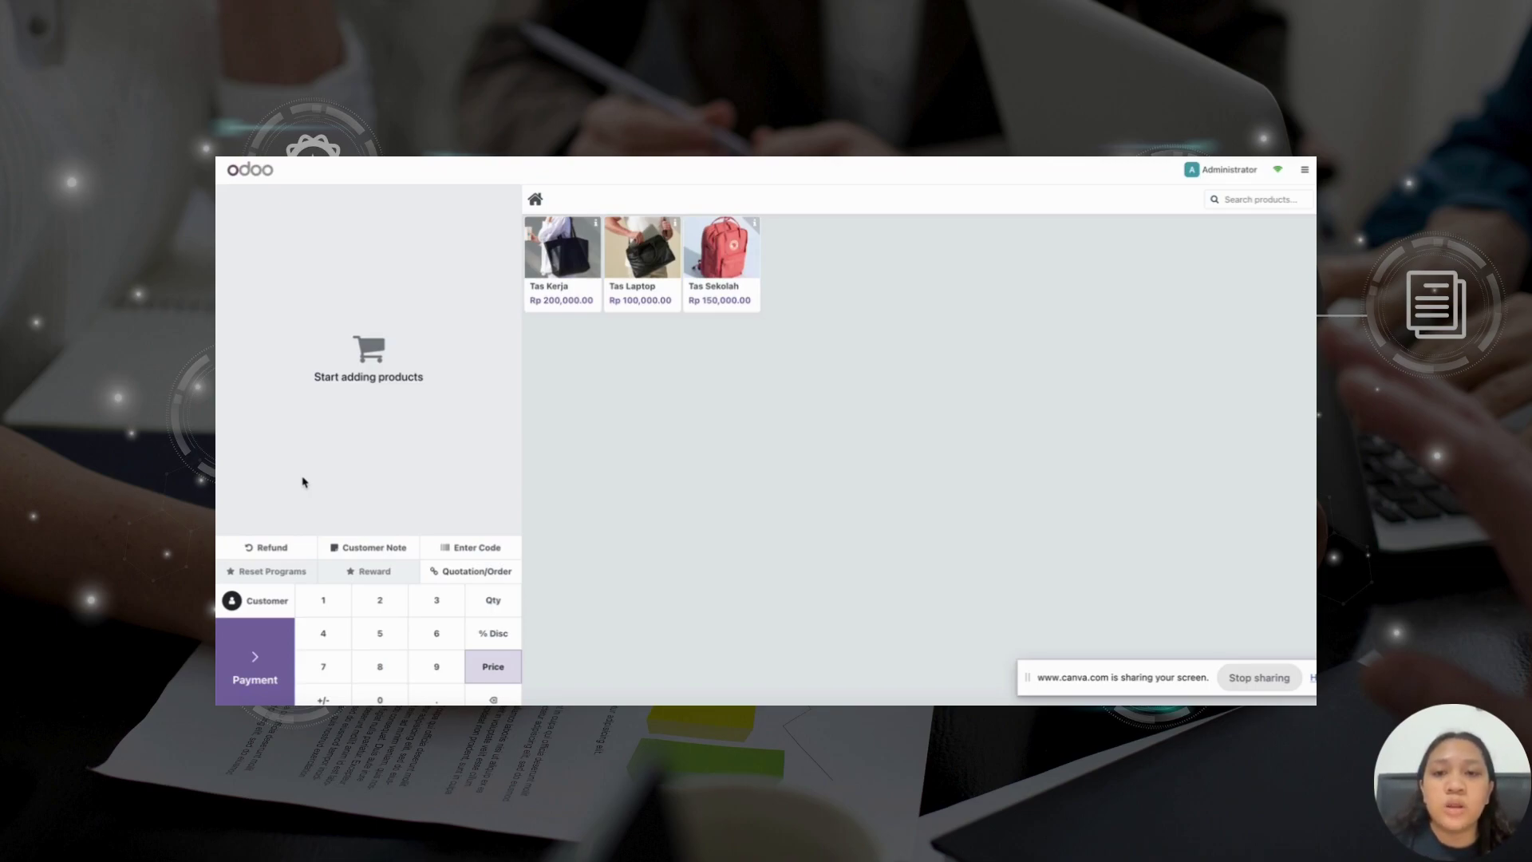
- Create a refund for 1 unit of Tas Laptop from the most recent paid order
left_click(289, 552)
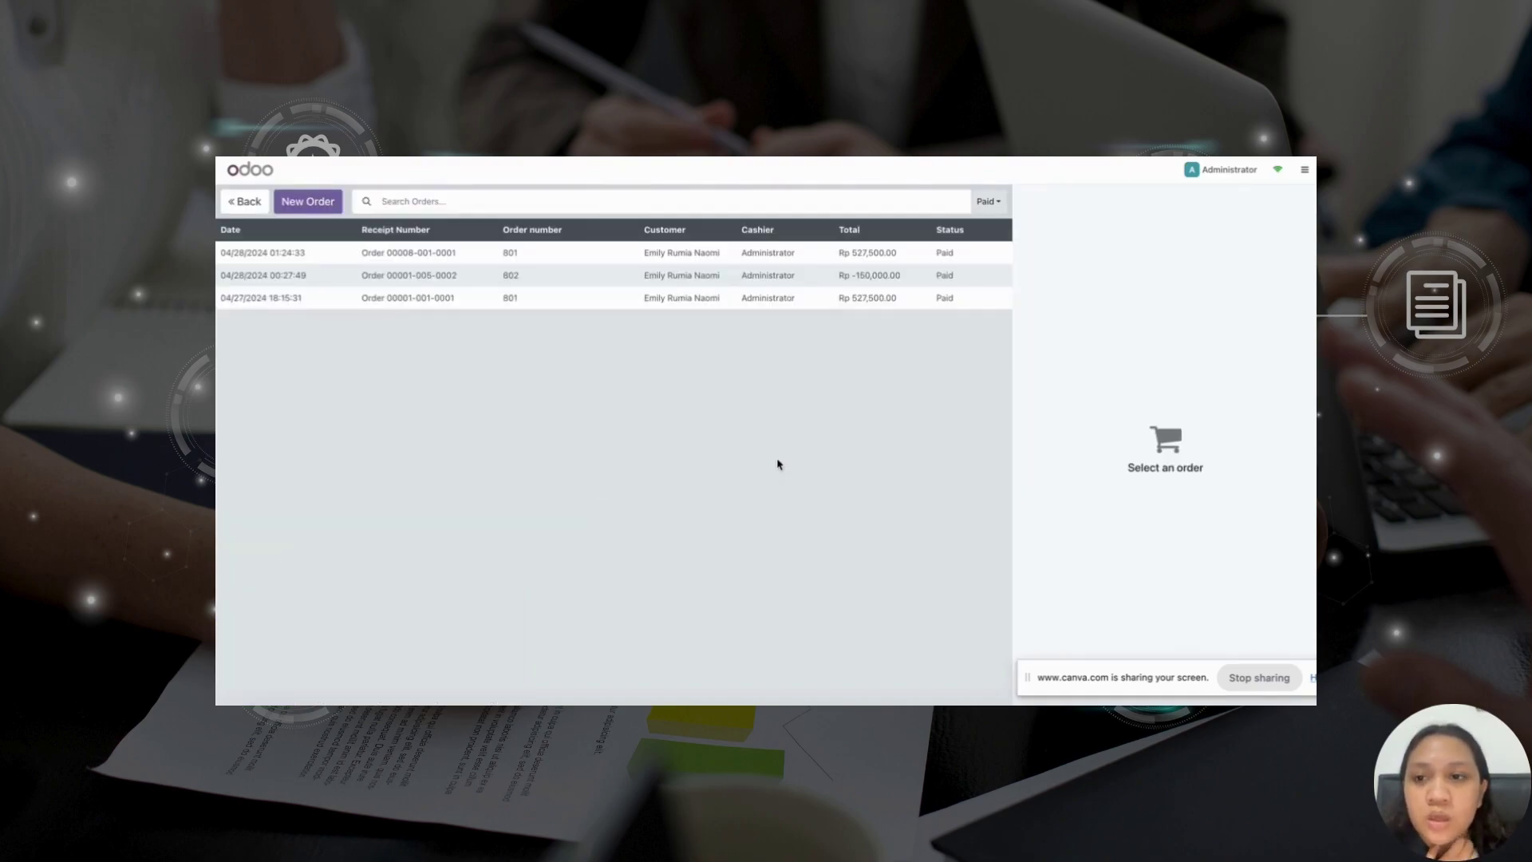
left_click(596, 259)
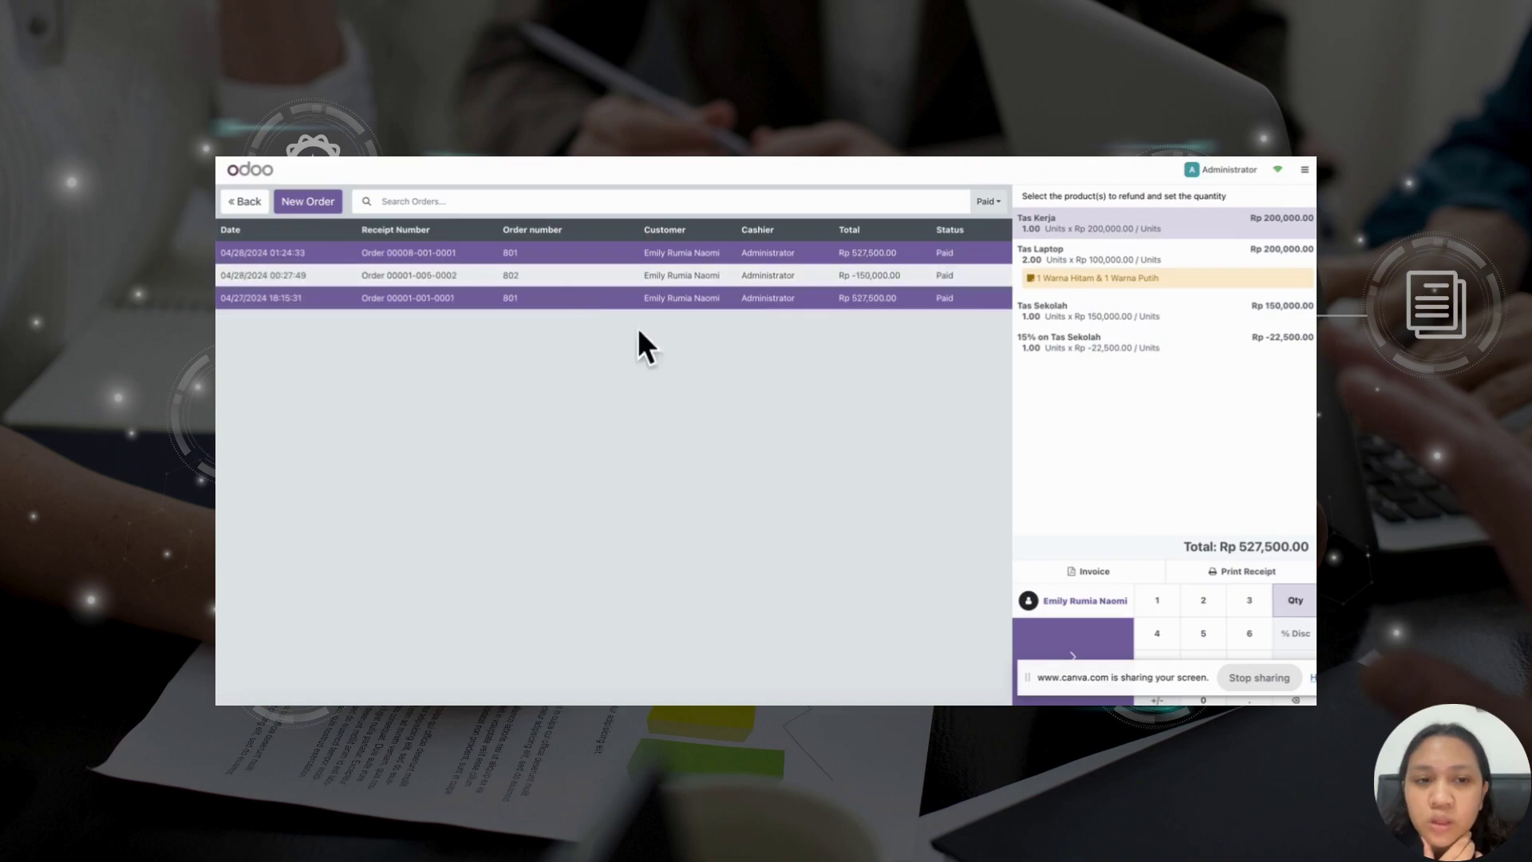
left_click(1071, 256)
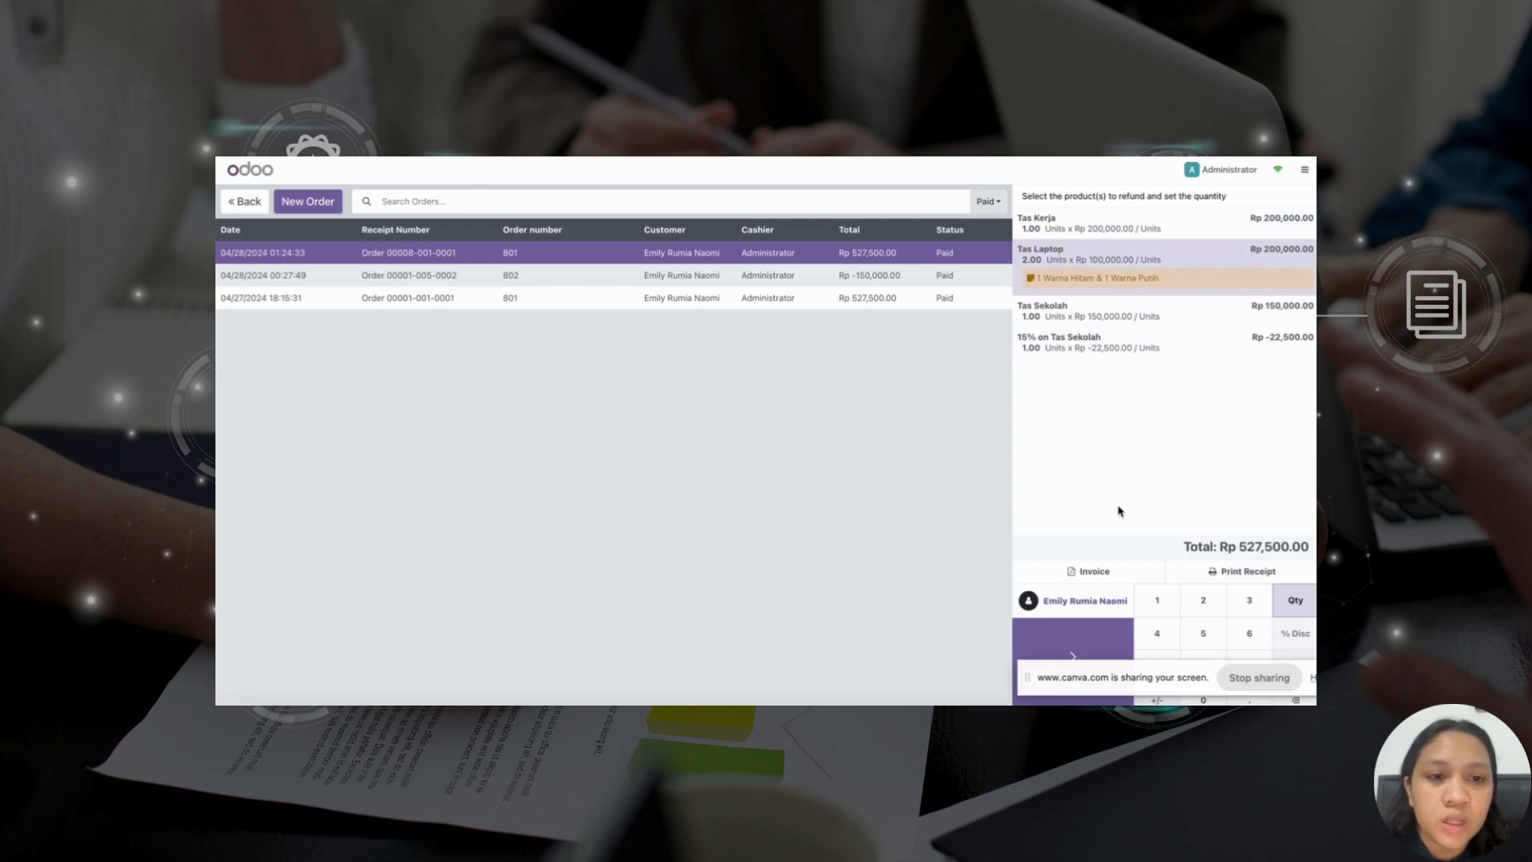
left_click(1157, 600)
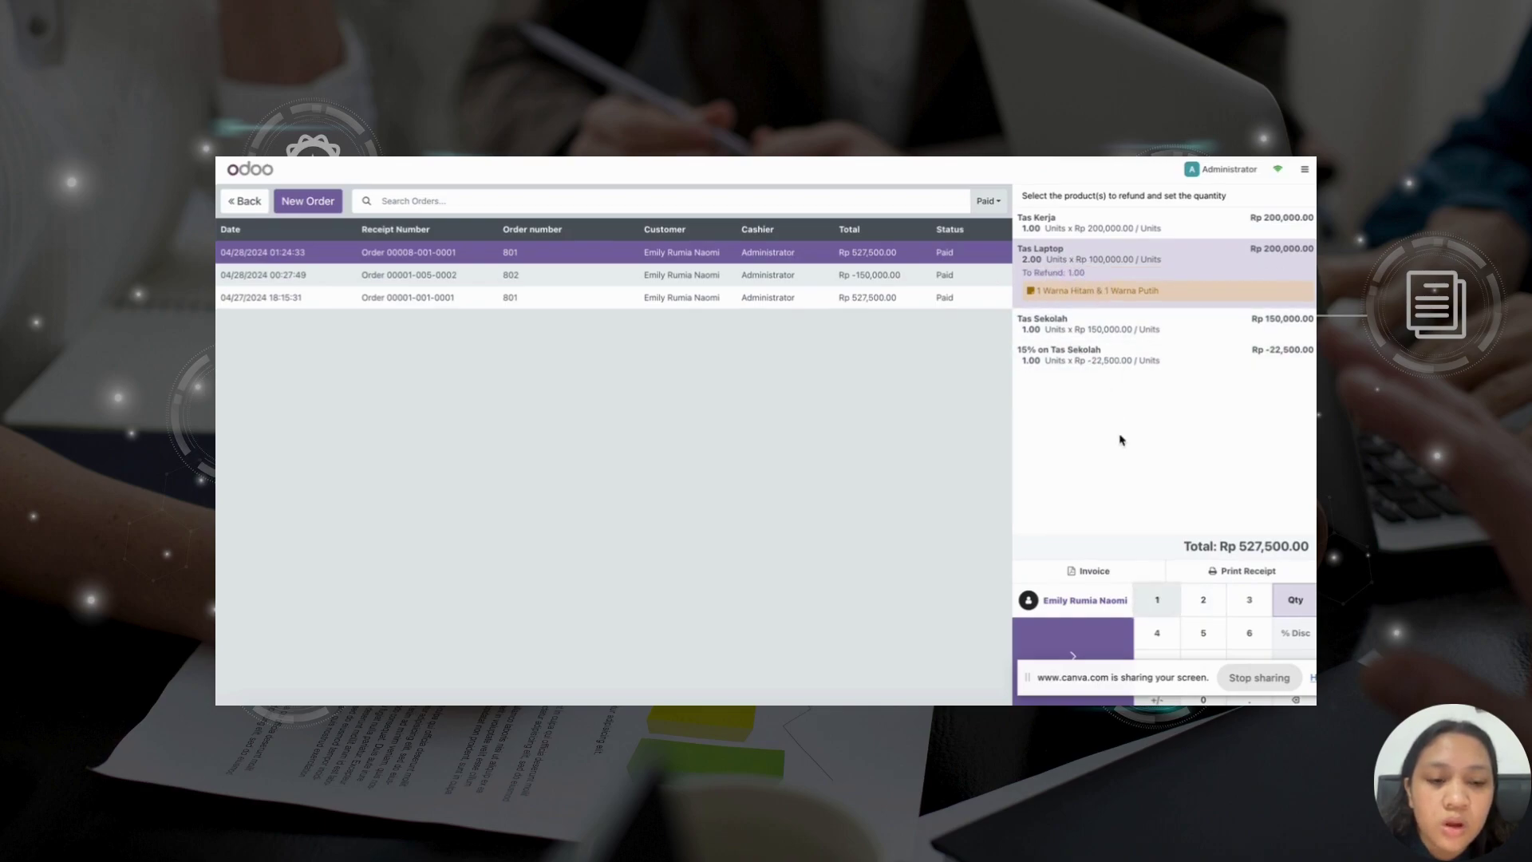
left_click_drag(1055, 679, 670, 627)
left_click(1071, 658)
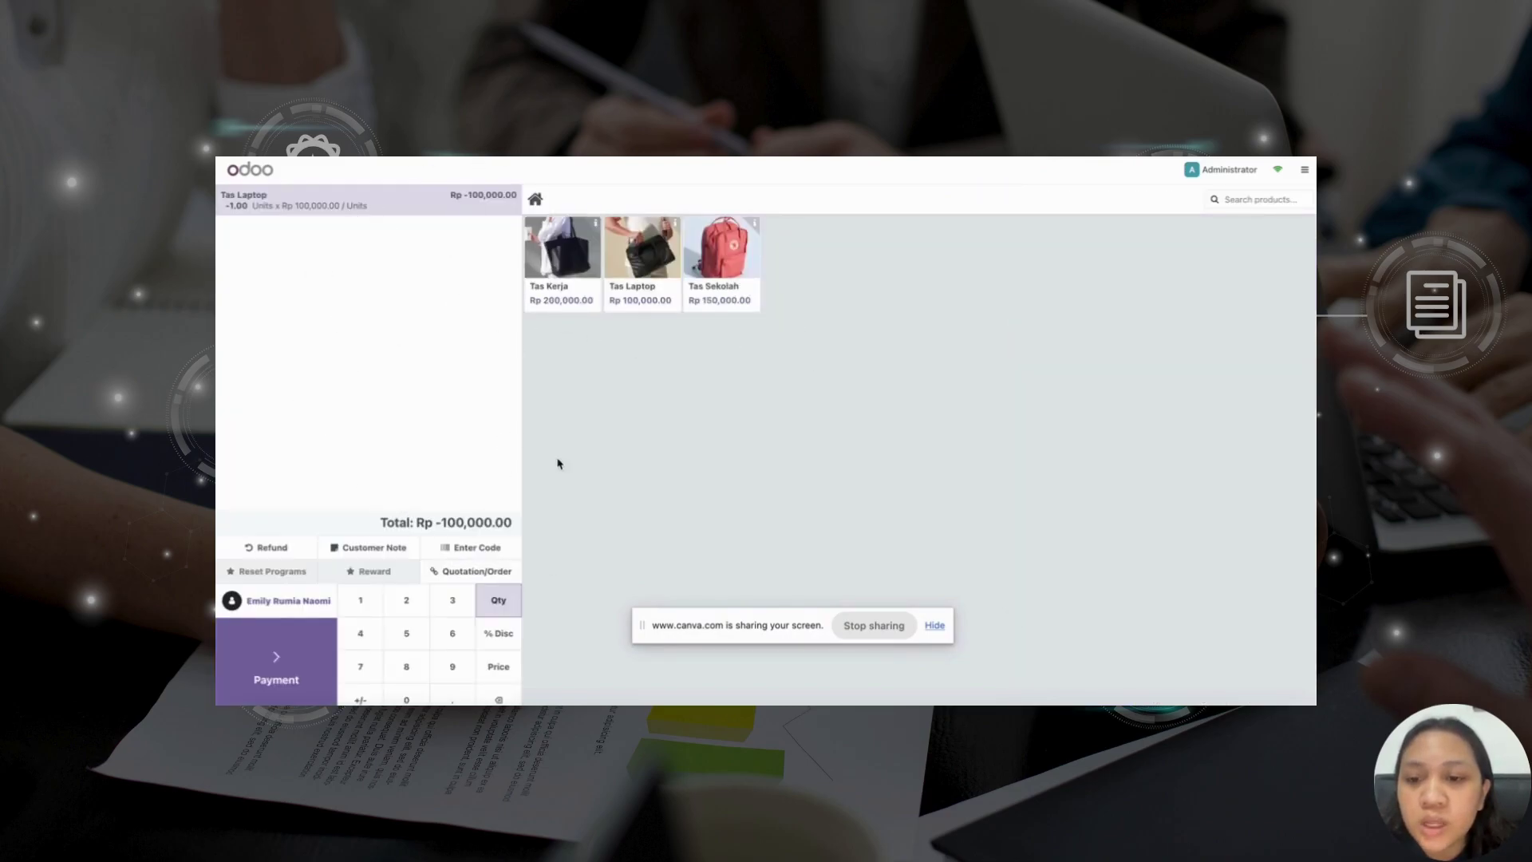
- Pay out the refund with the Bank payment method and validate it
left_click(254, 651)
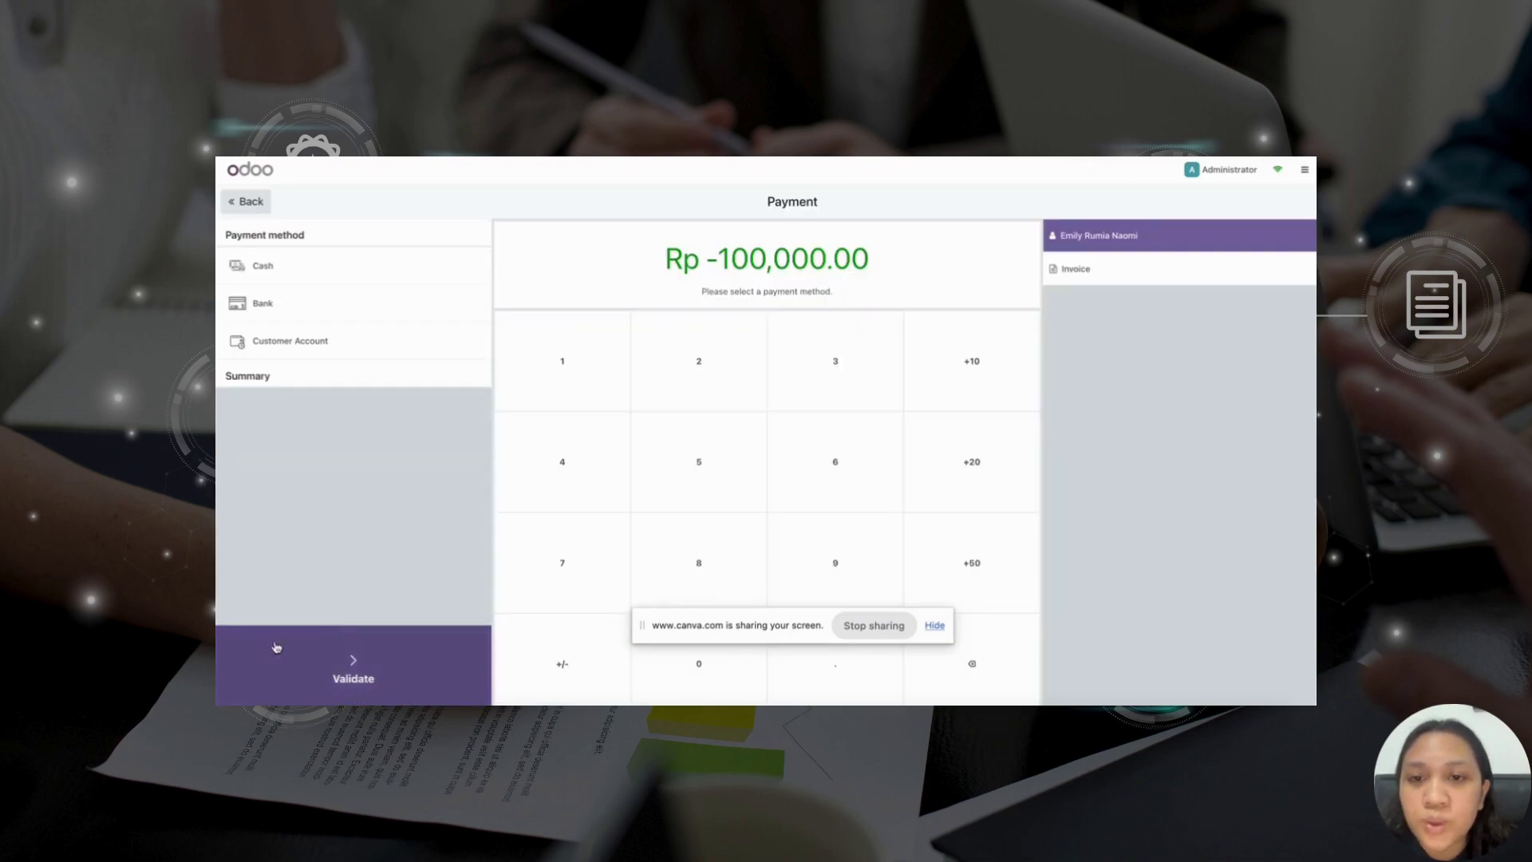
left_click(443, 320)
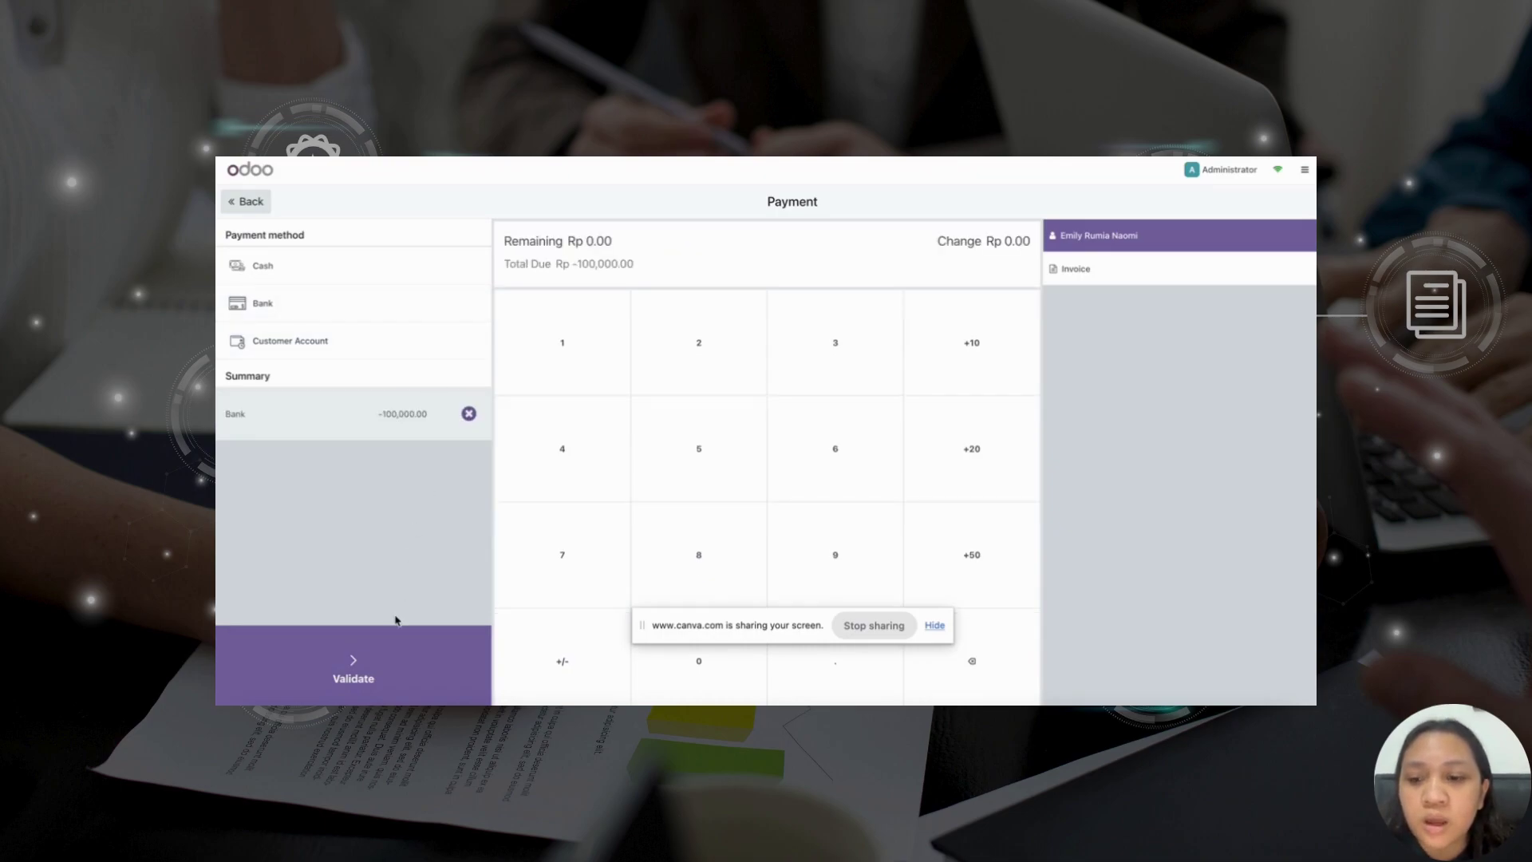
left_click(391, 642)
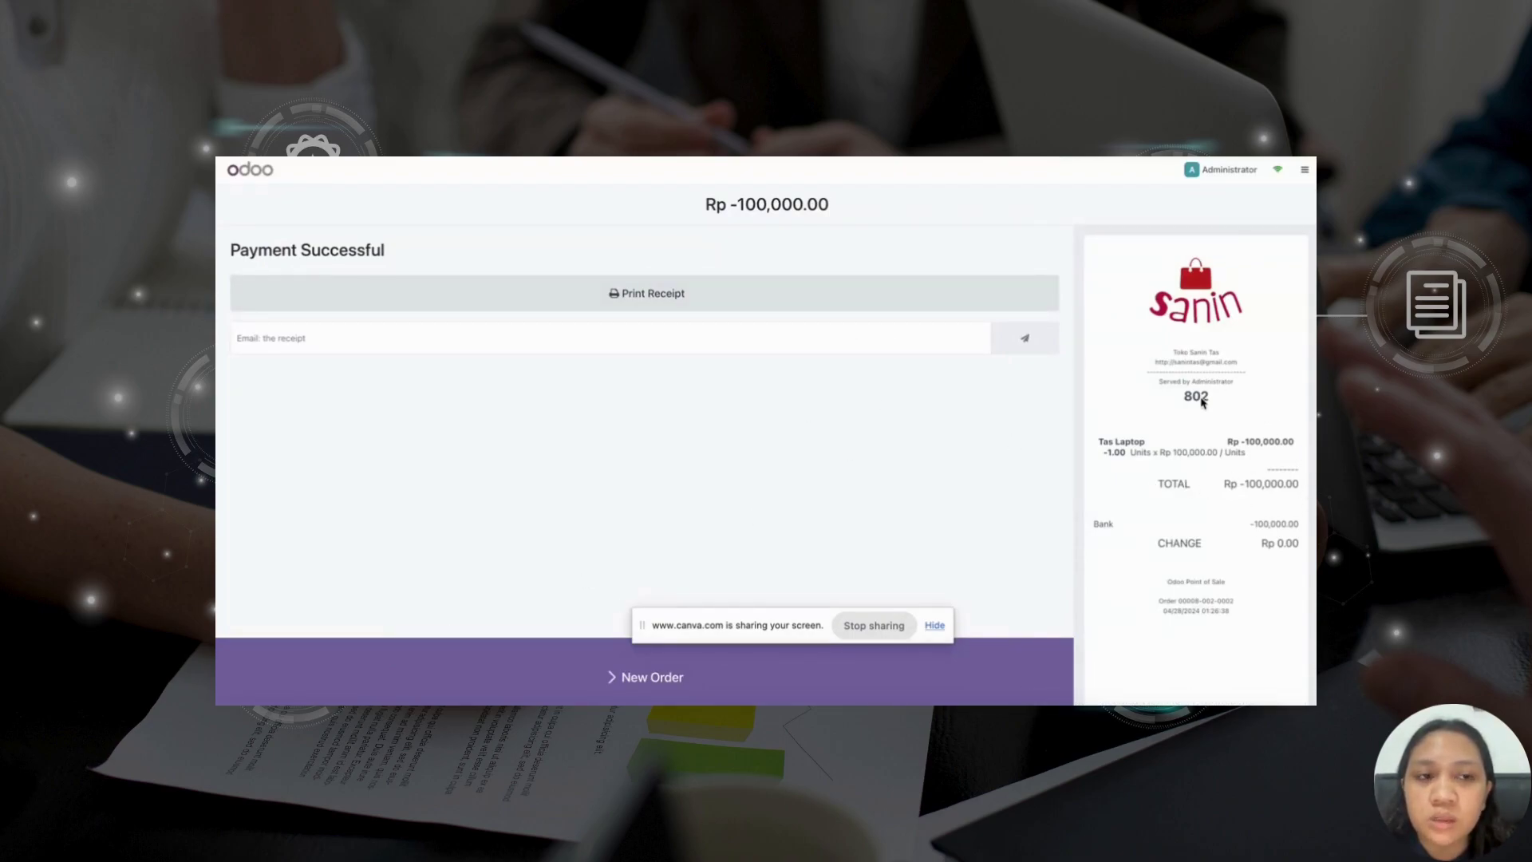
- Review the session actions and check the list of active orders, returning to the refund receipt
left_click(1306, 172)
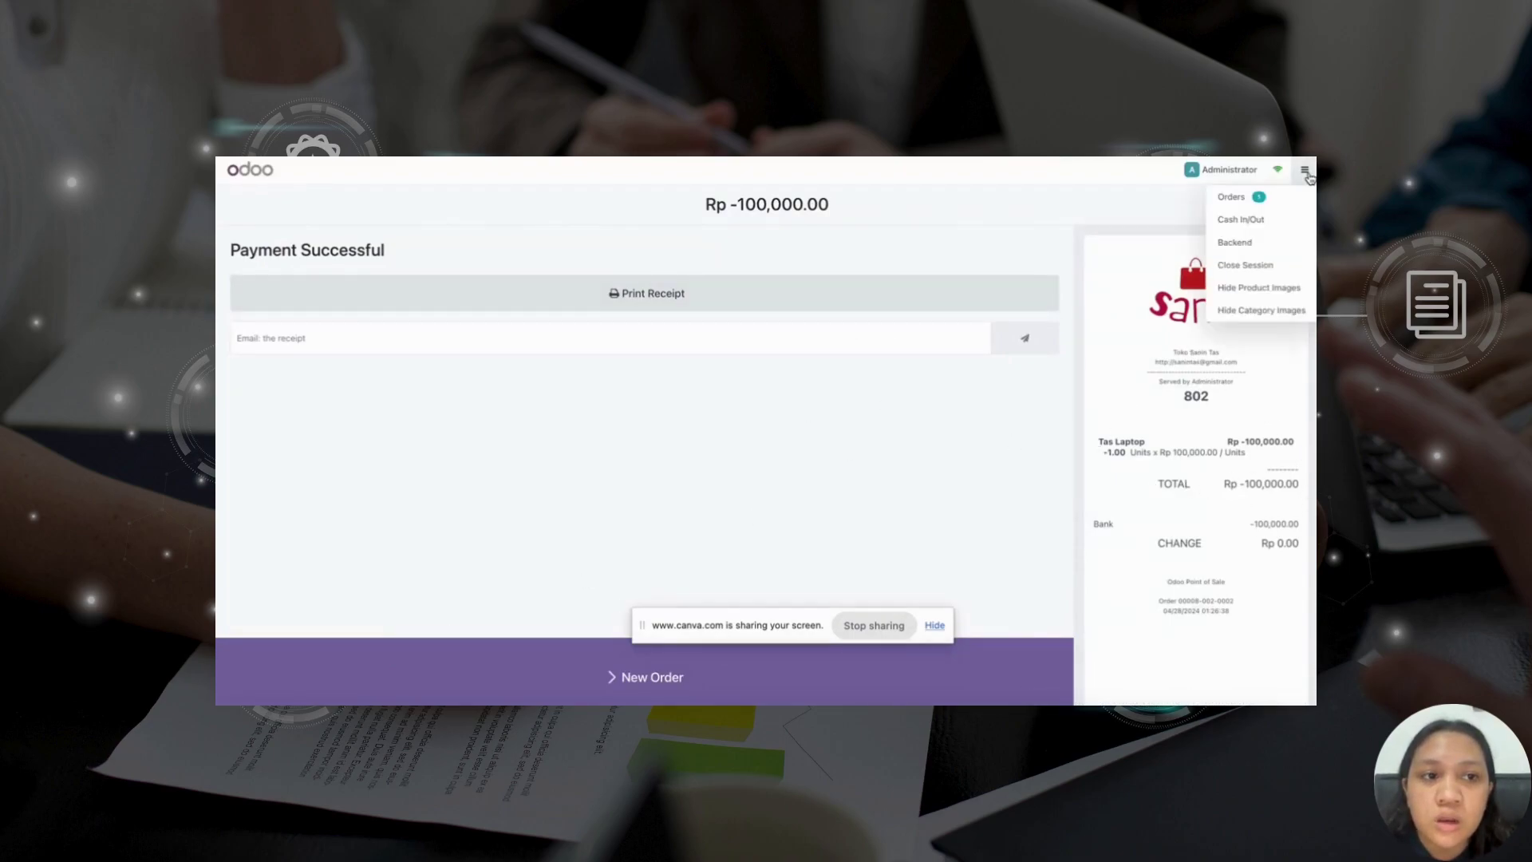
left_click(1305, 172)
left_click(1306, 172)
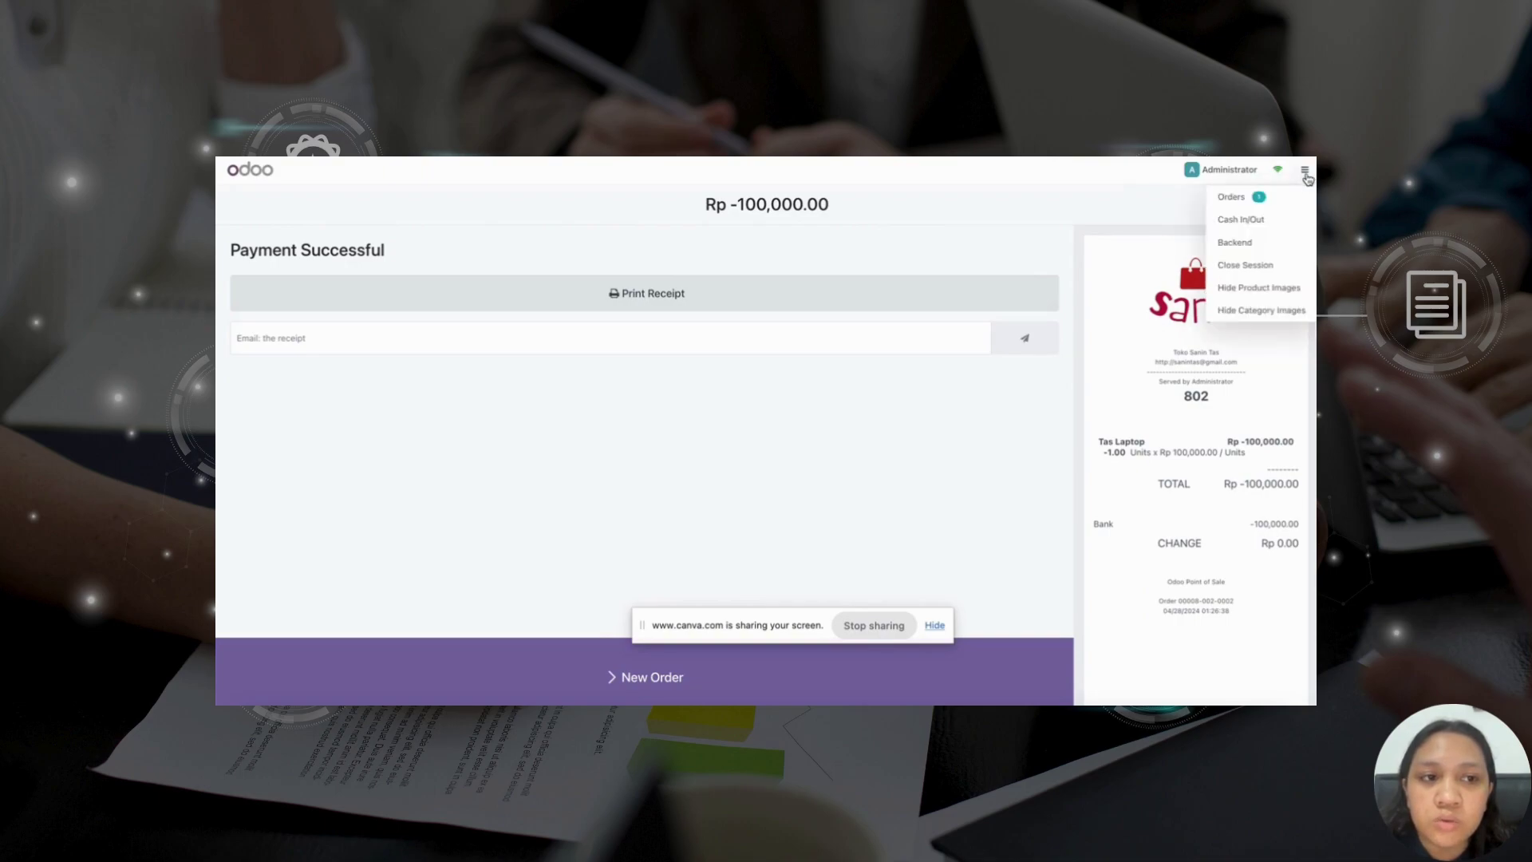
left_click(983, 527)
left_click(1305, 170)
left_click(1293, 197)
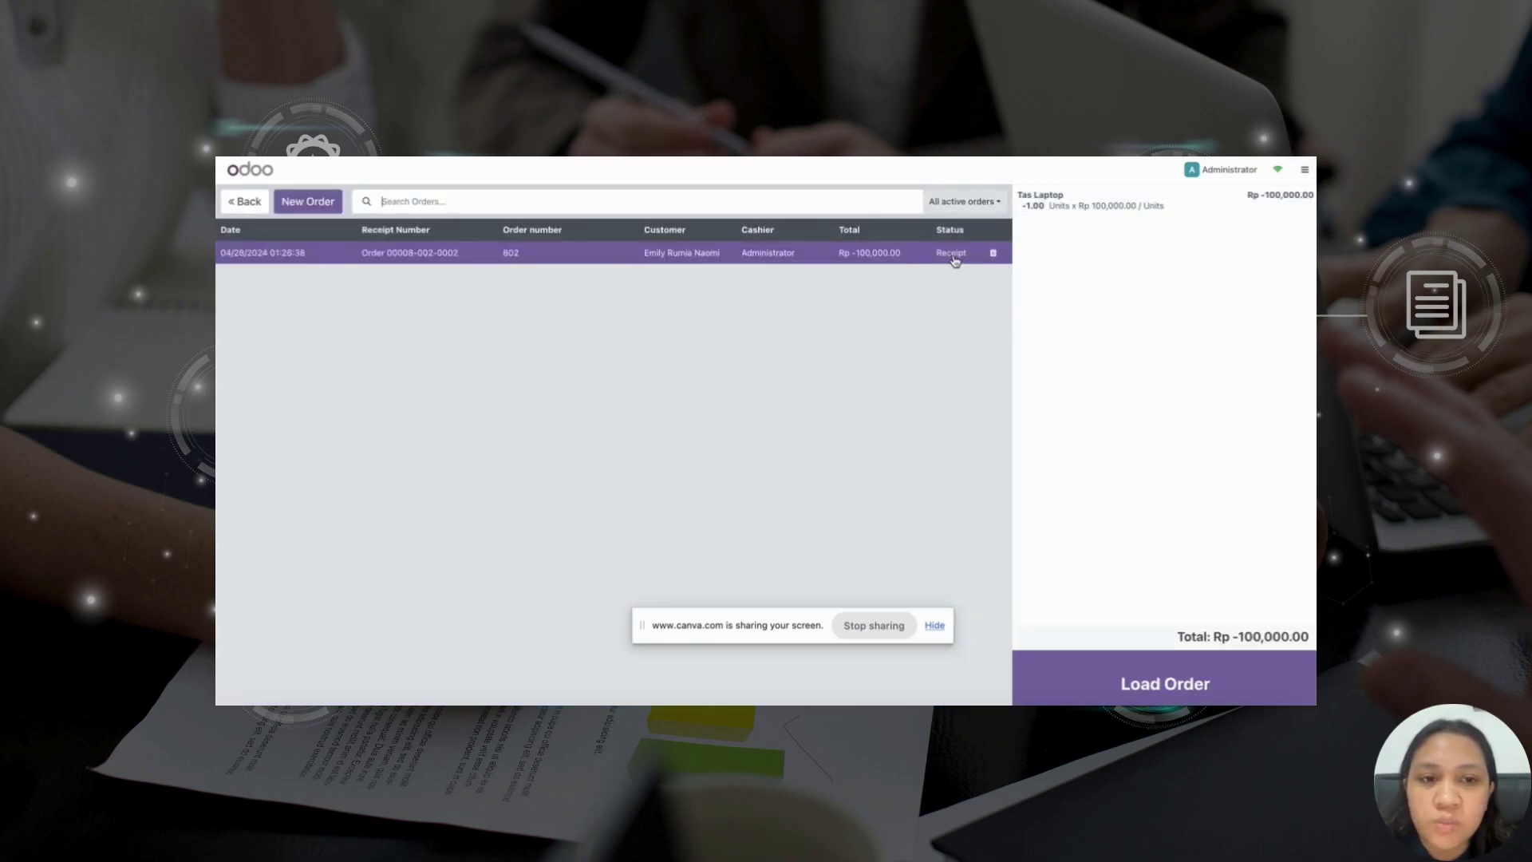
left_click(1304, 171)
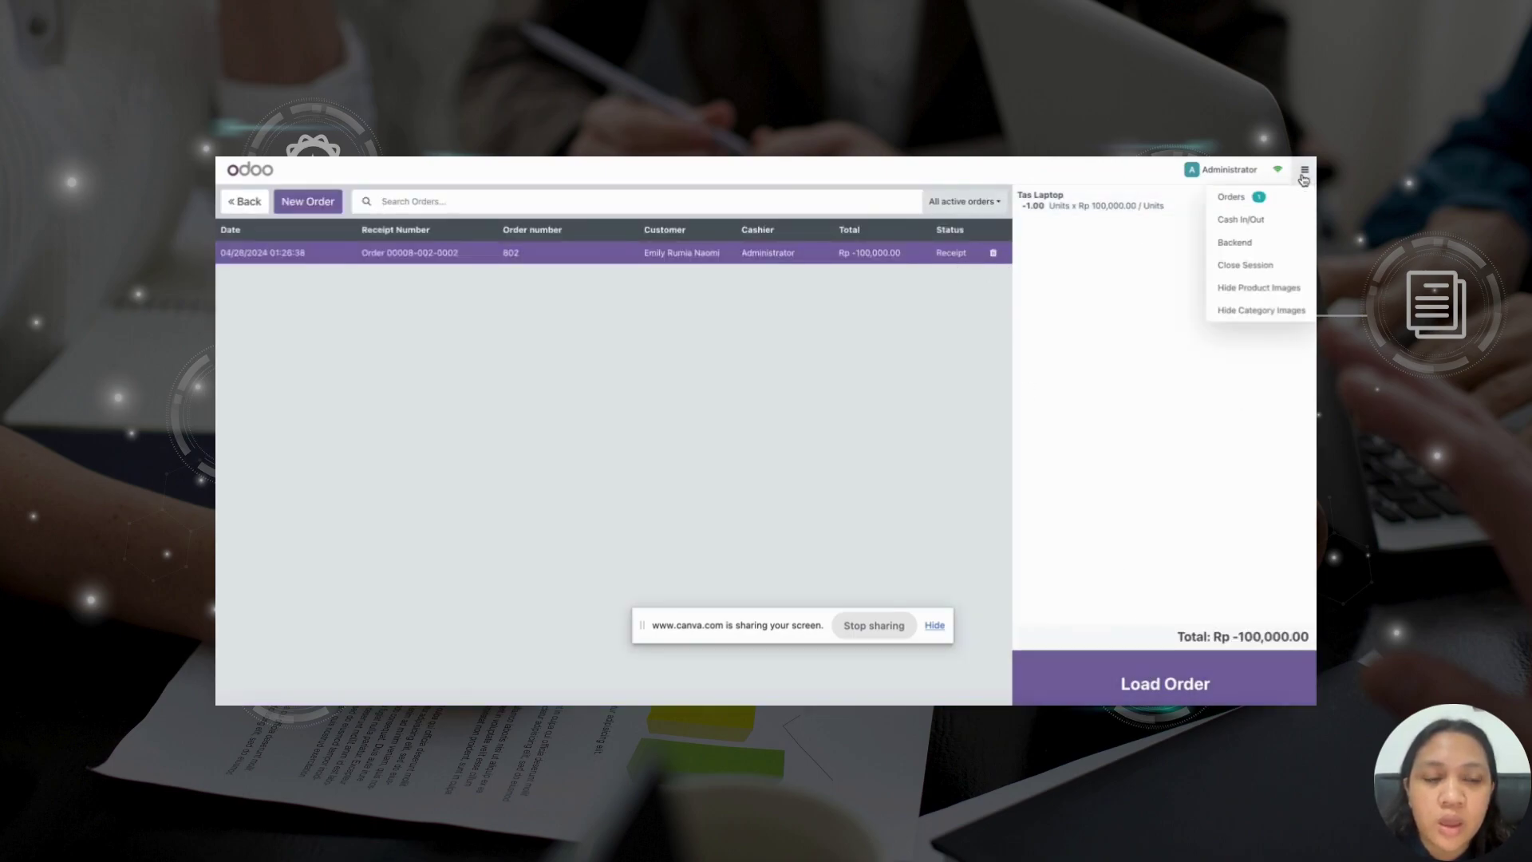
left_click(1152, 279)
left_click(249, 205)
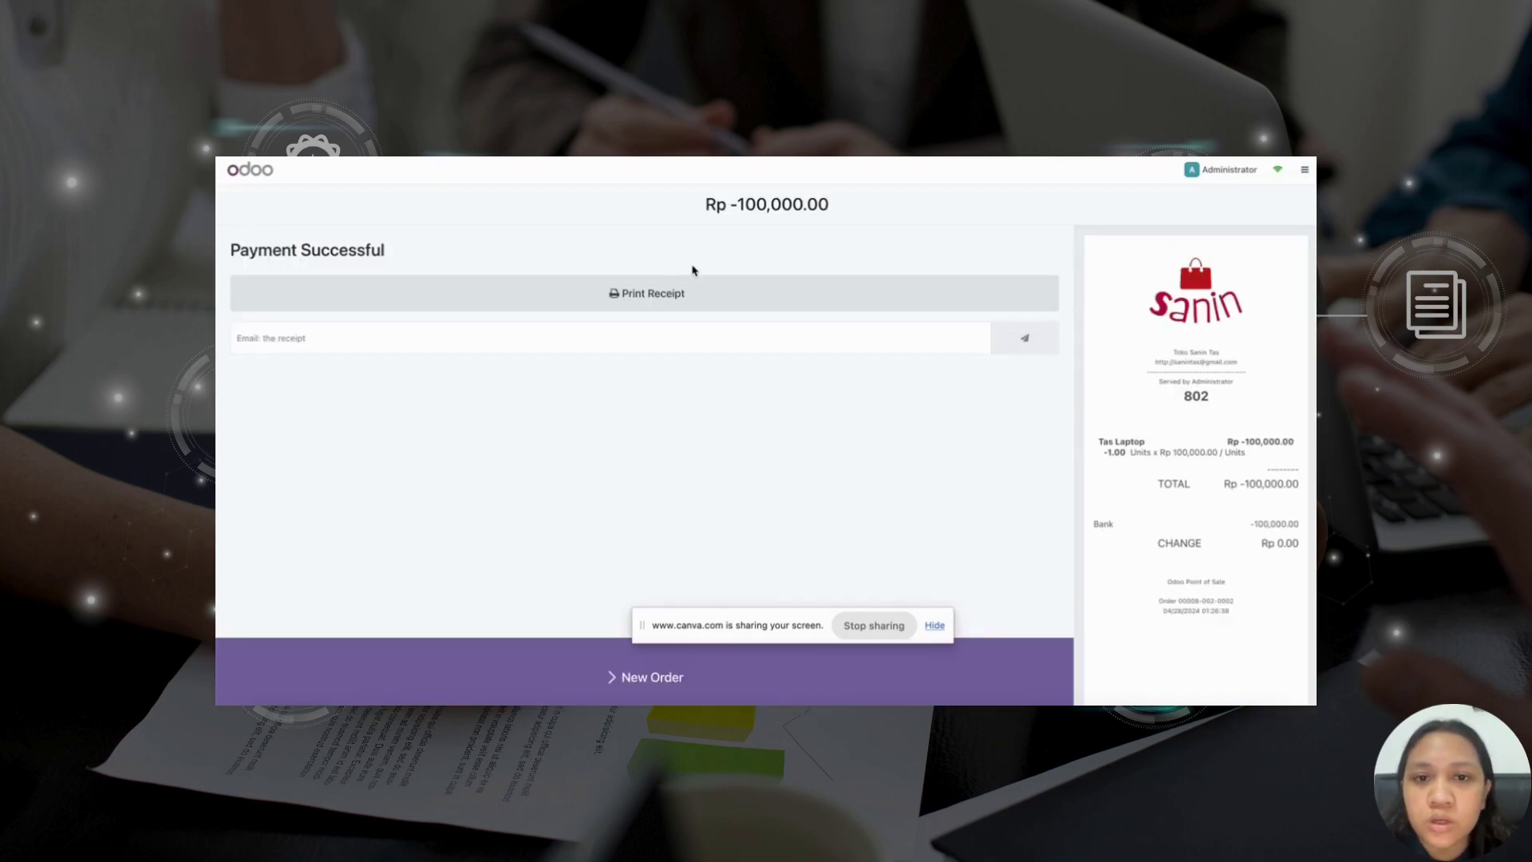
- Record a cash-out of Rp 50,000 with the reason "Membeli kancing" and confirm it
left_click(1304, 170)
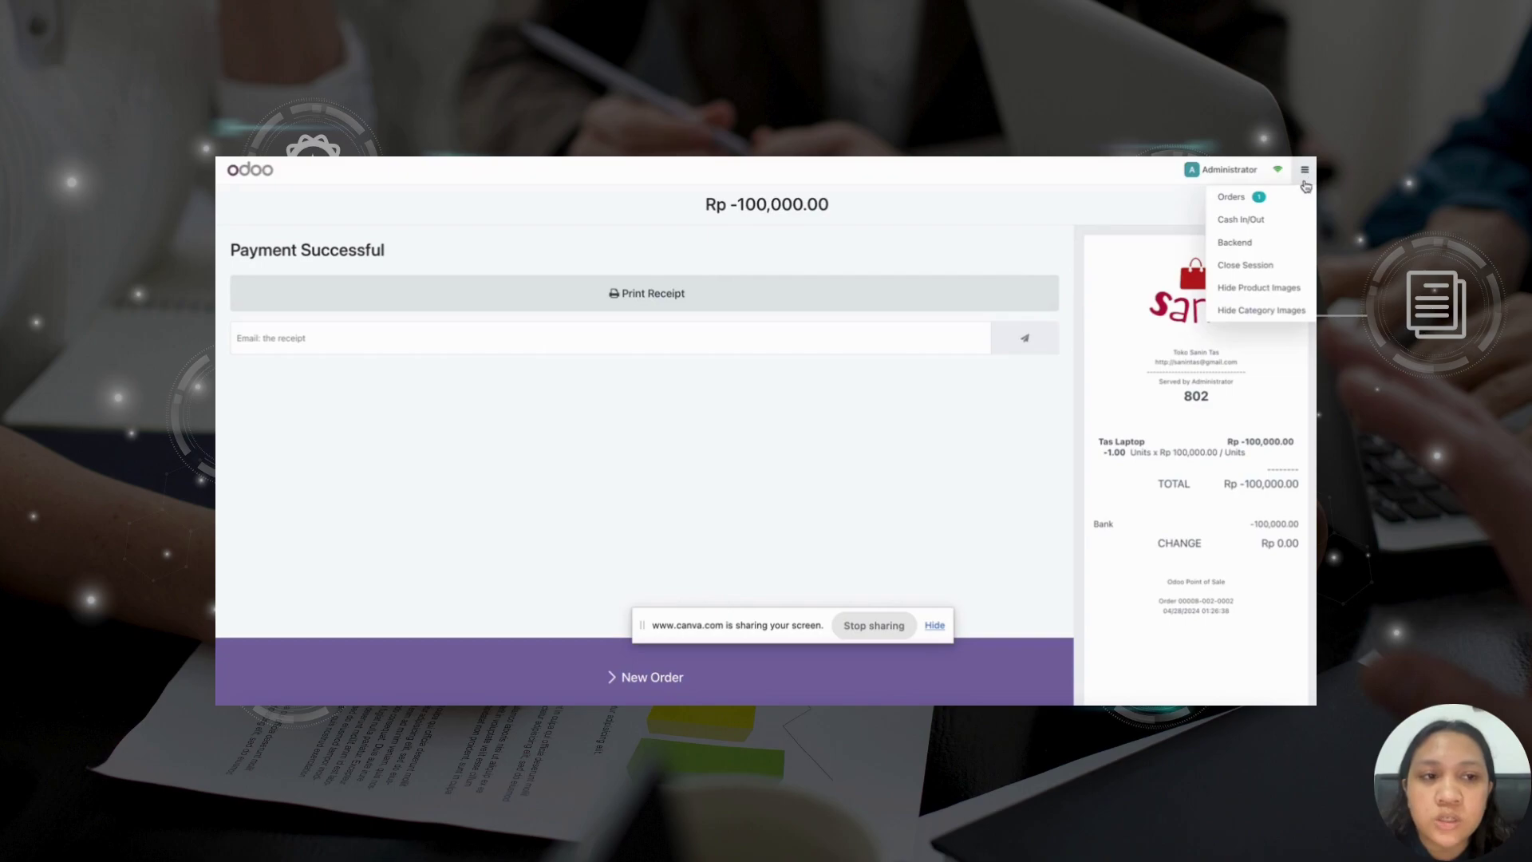
left_click(1280, 220)
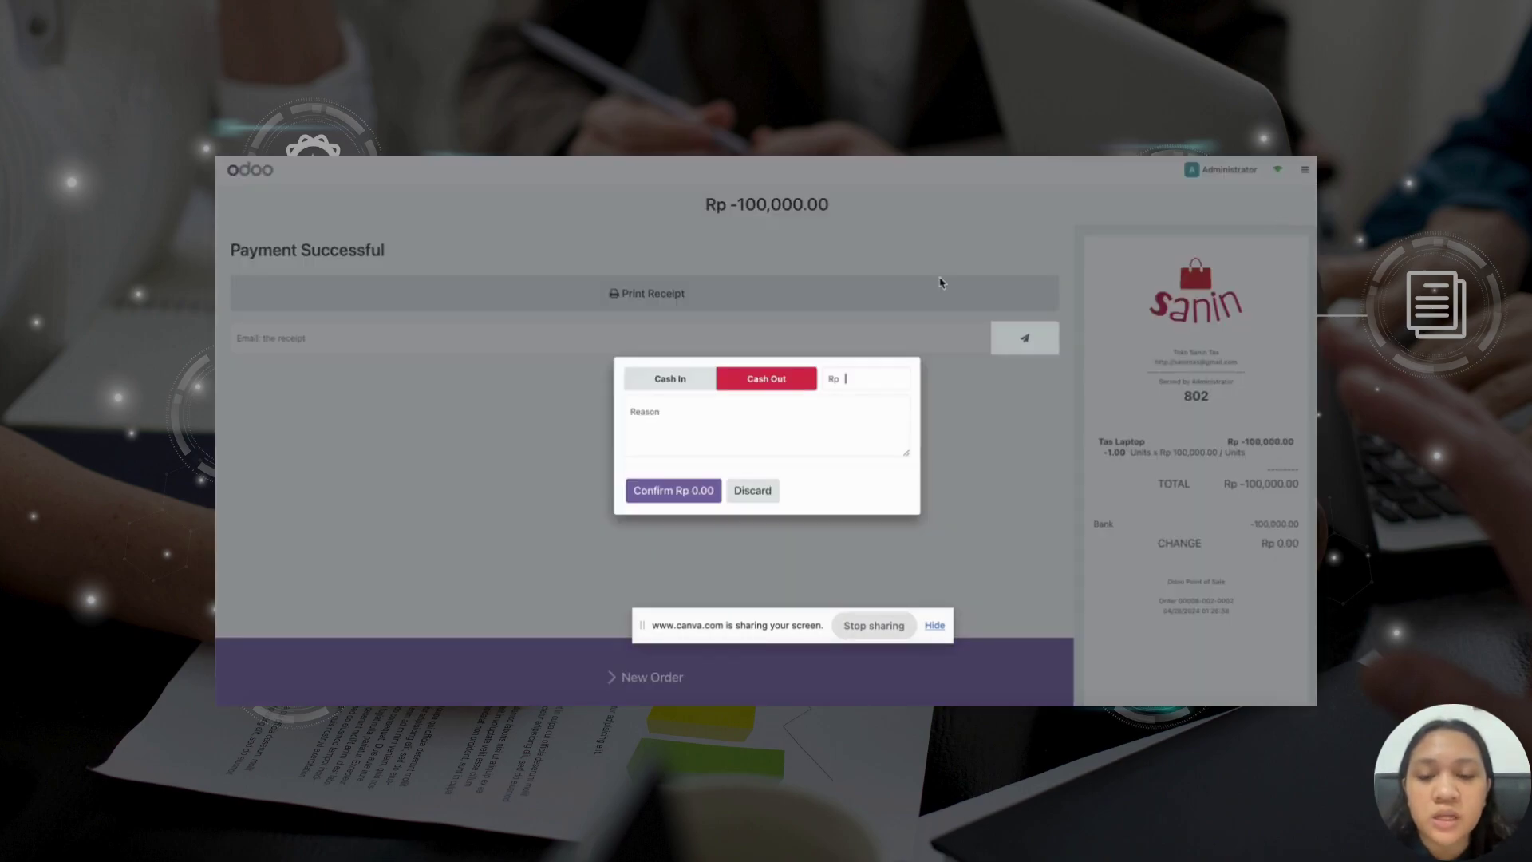
left_click(693, 376)
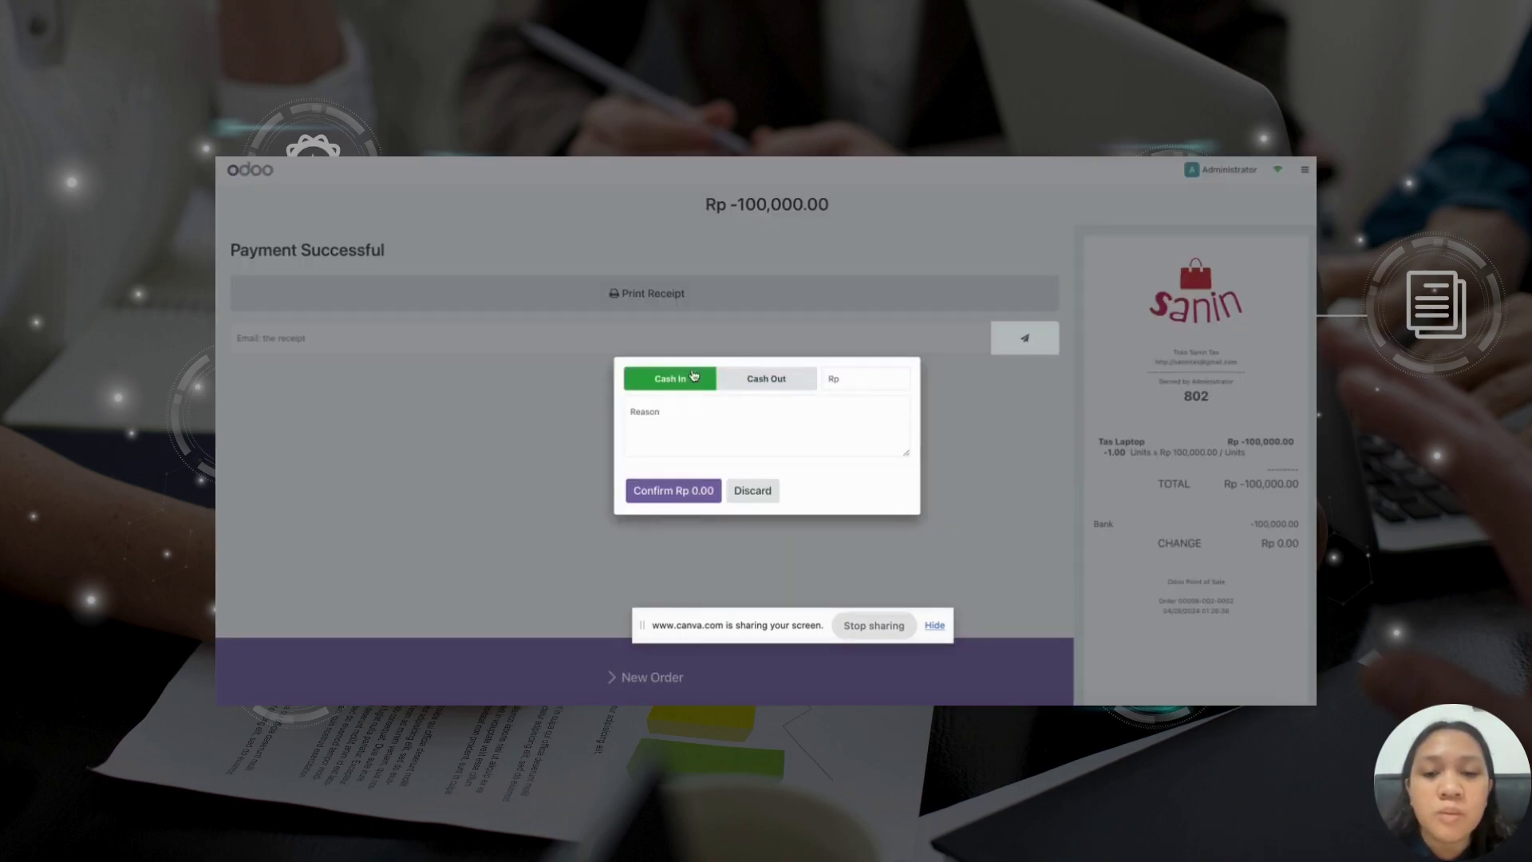
left_click(737, 376)
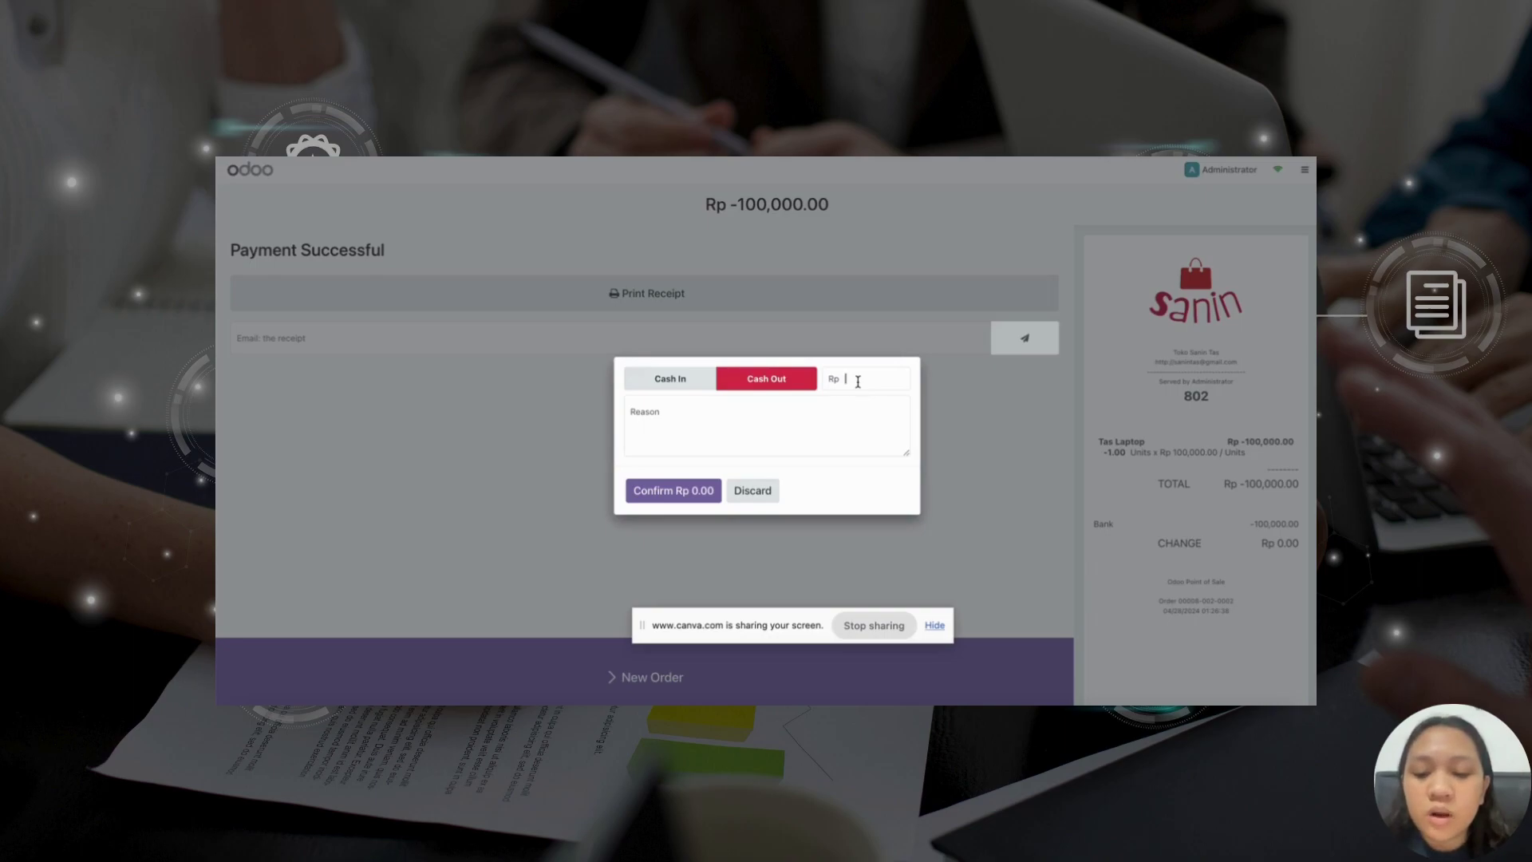
type("50000")
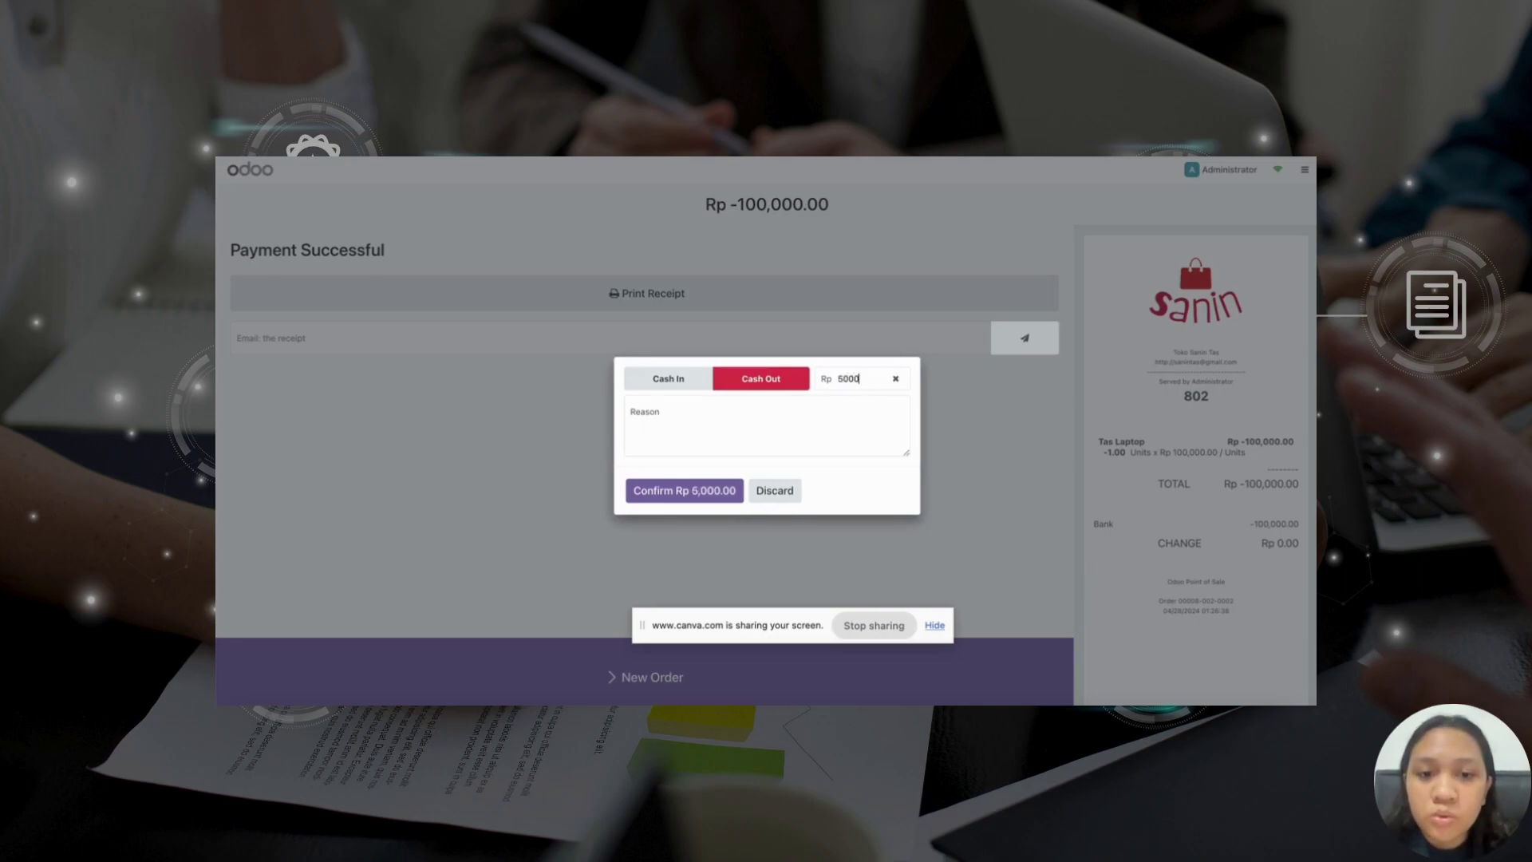
left_click(816, 416)
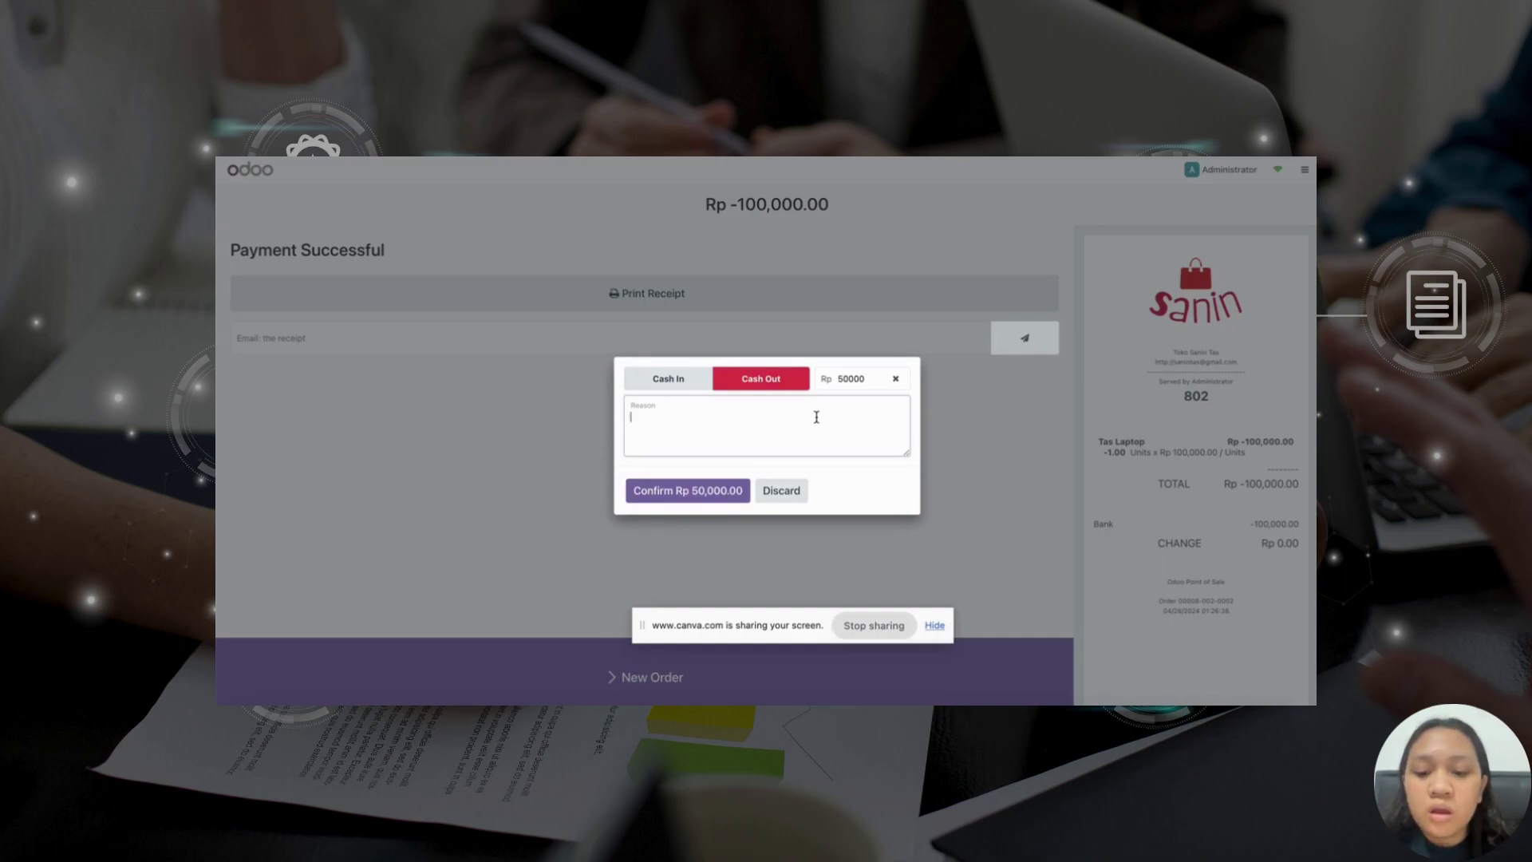
type("Membeli kancing")
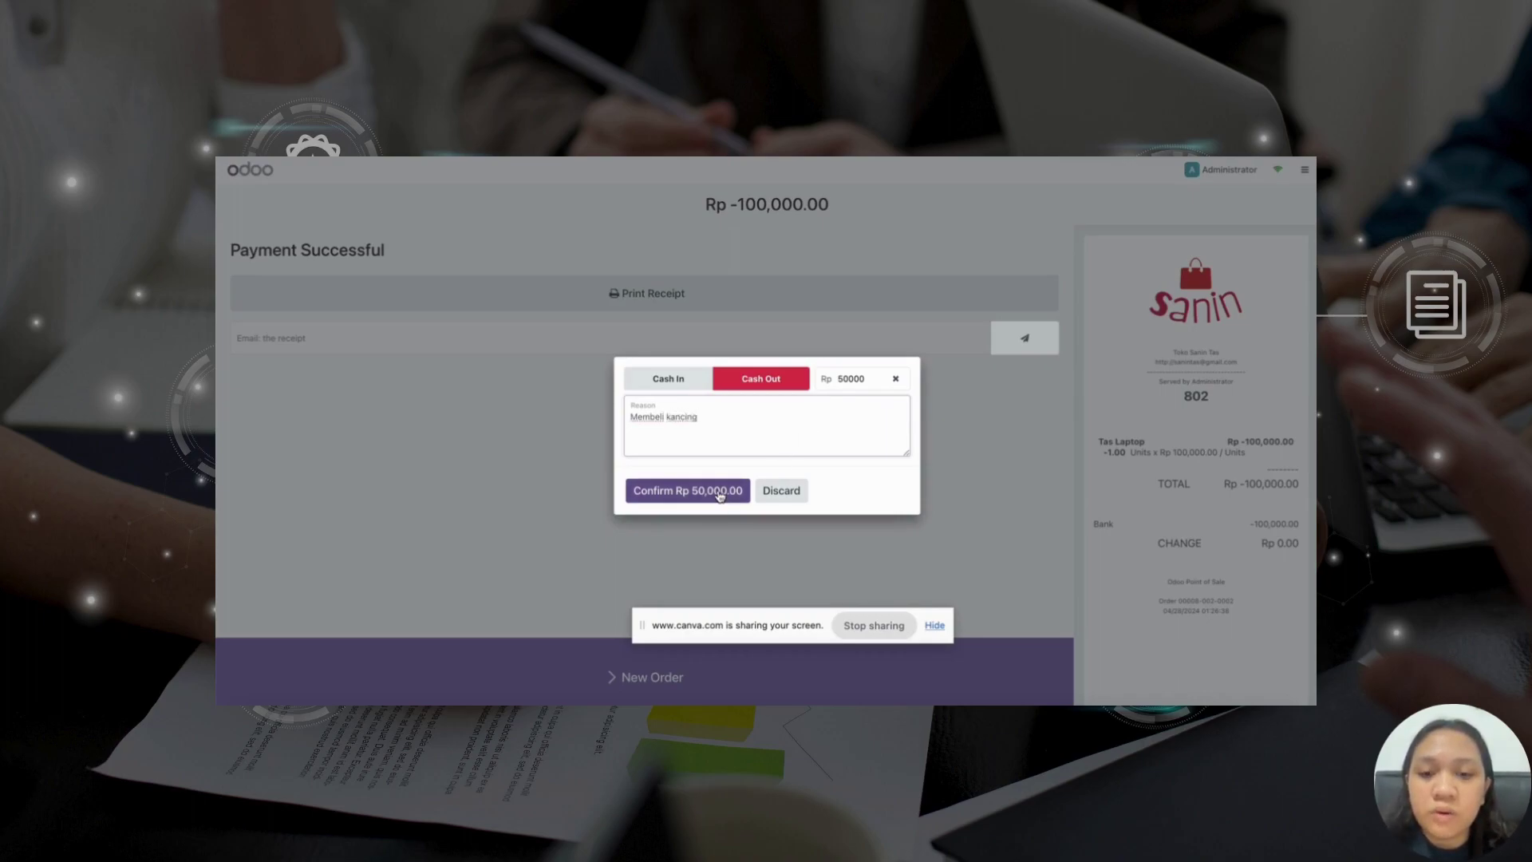
left_click(720, 495)
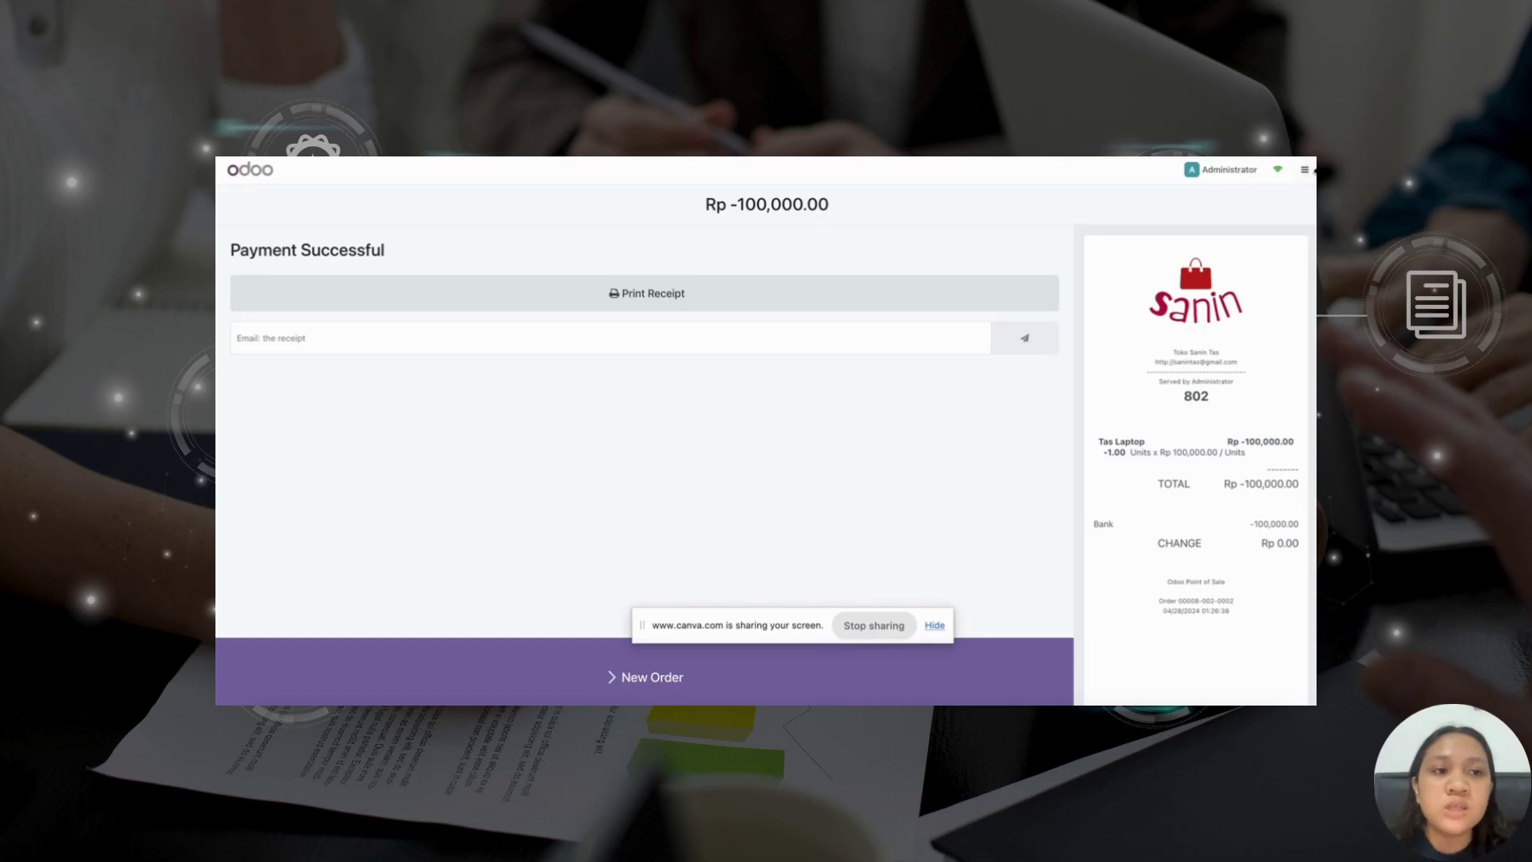
- Bring up the session closing summary, download the Daily Sale report and open the PDF
left_click(1305, 169)
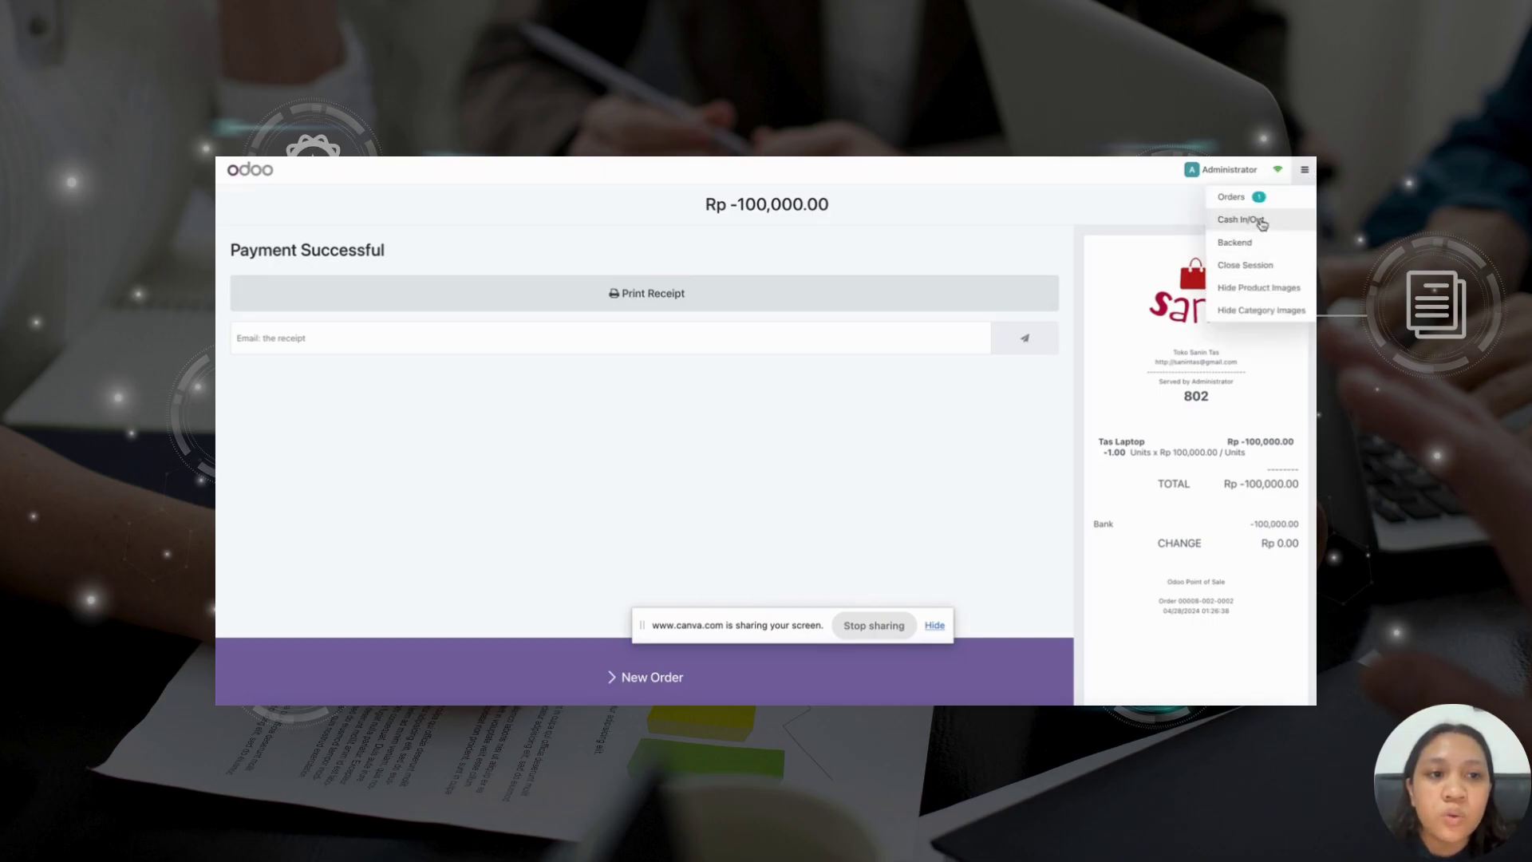
left_click(1249, 265)
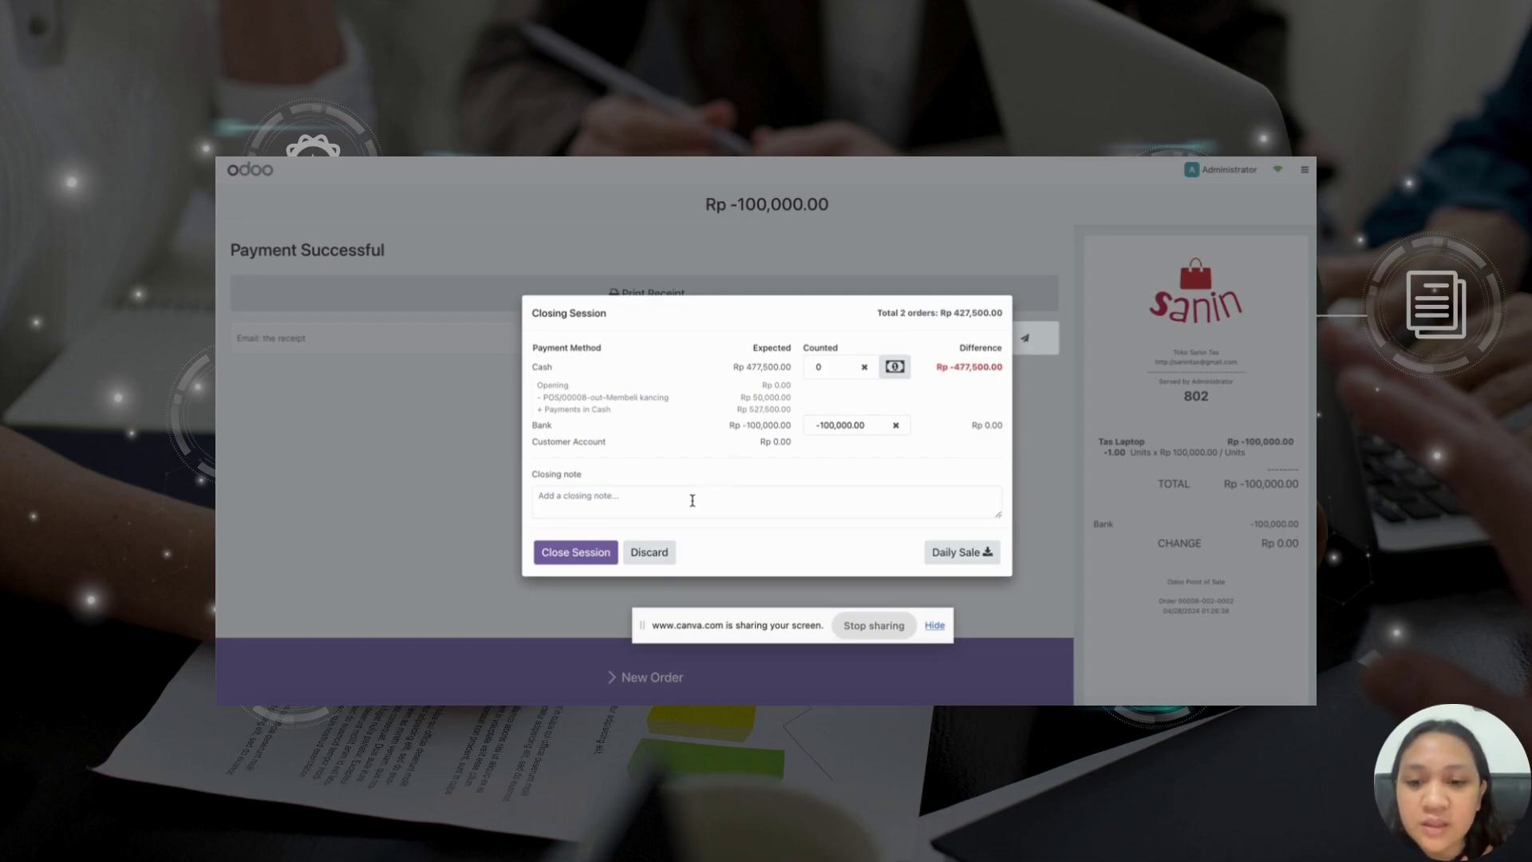
left_click(940, 551)
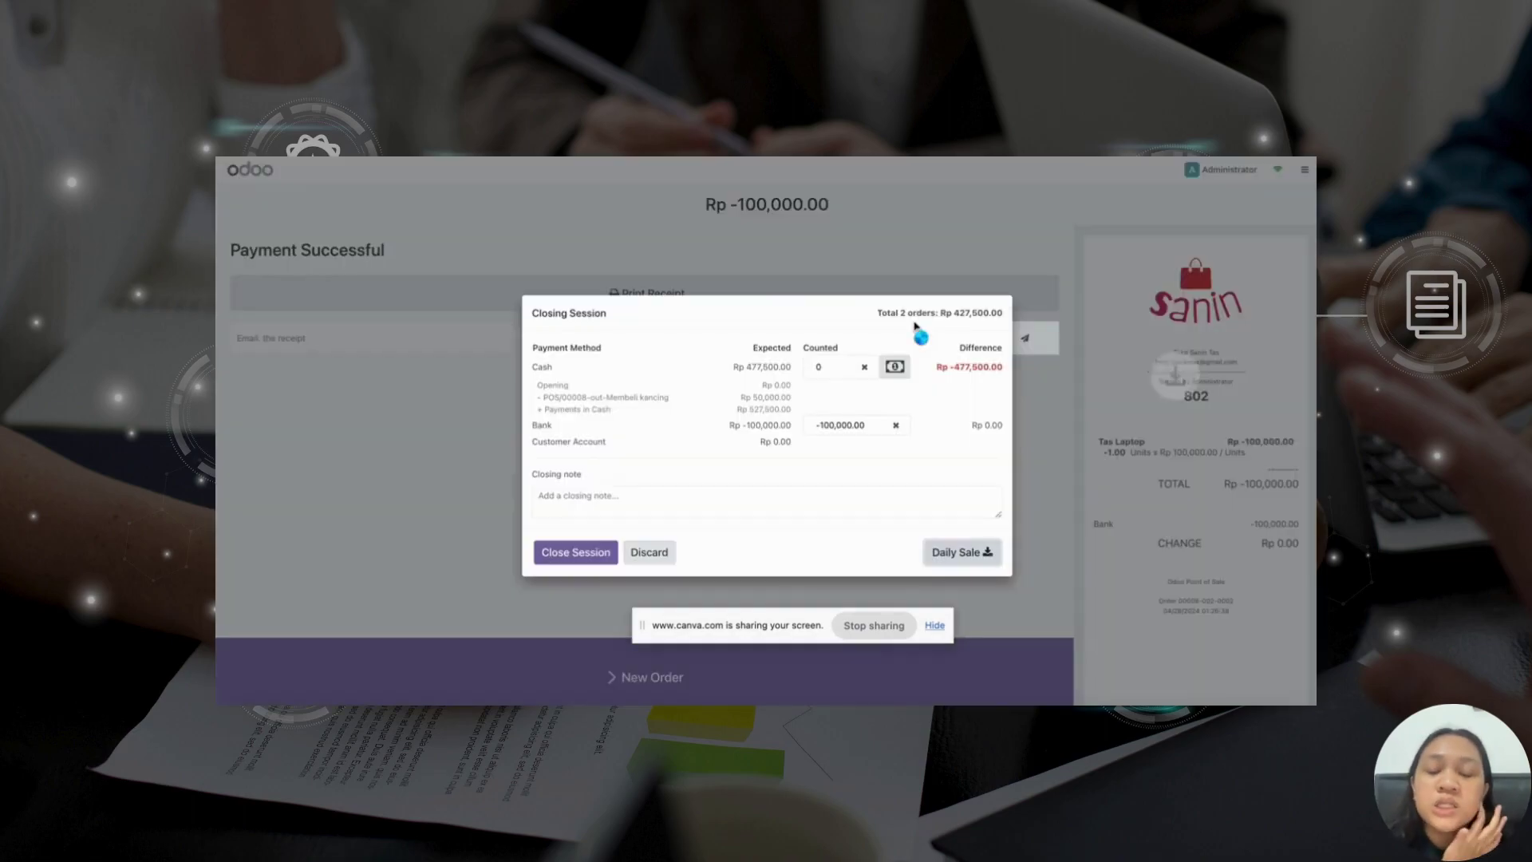
left_click(1055, 189)
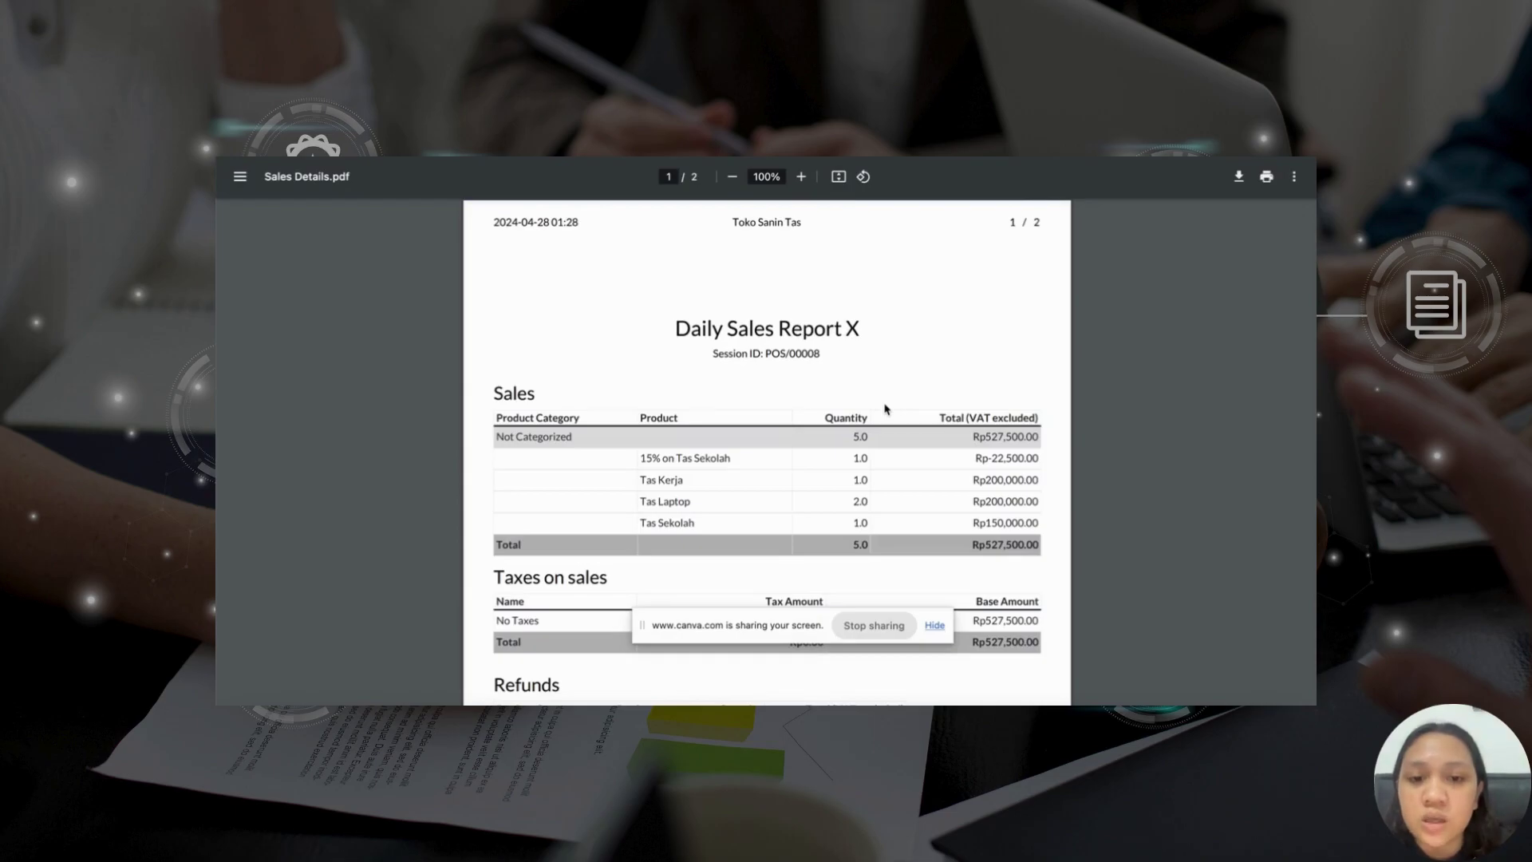
- Examine the daily sales report's sales, taxes, refunds, payments, discounts and session control sections
scroll(884, 408, "down", 3)
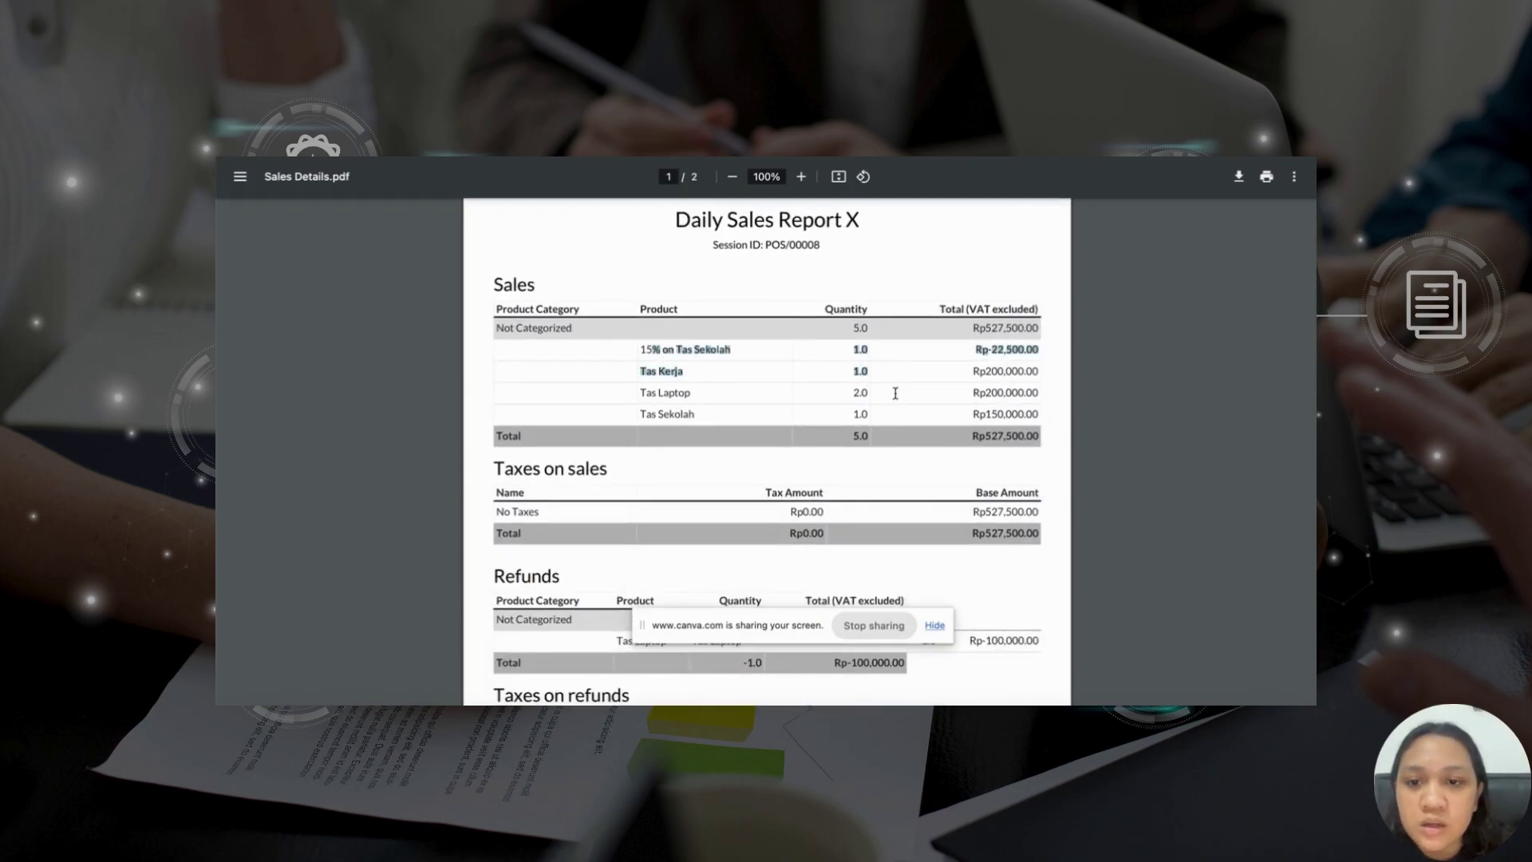
scroll(895, 417, "down", 3)
scroll(878, 420, "down", 1)
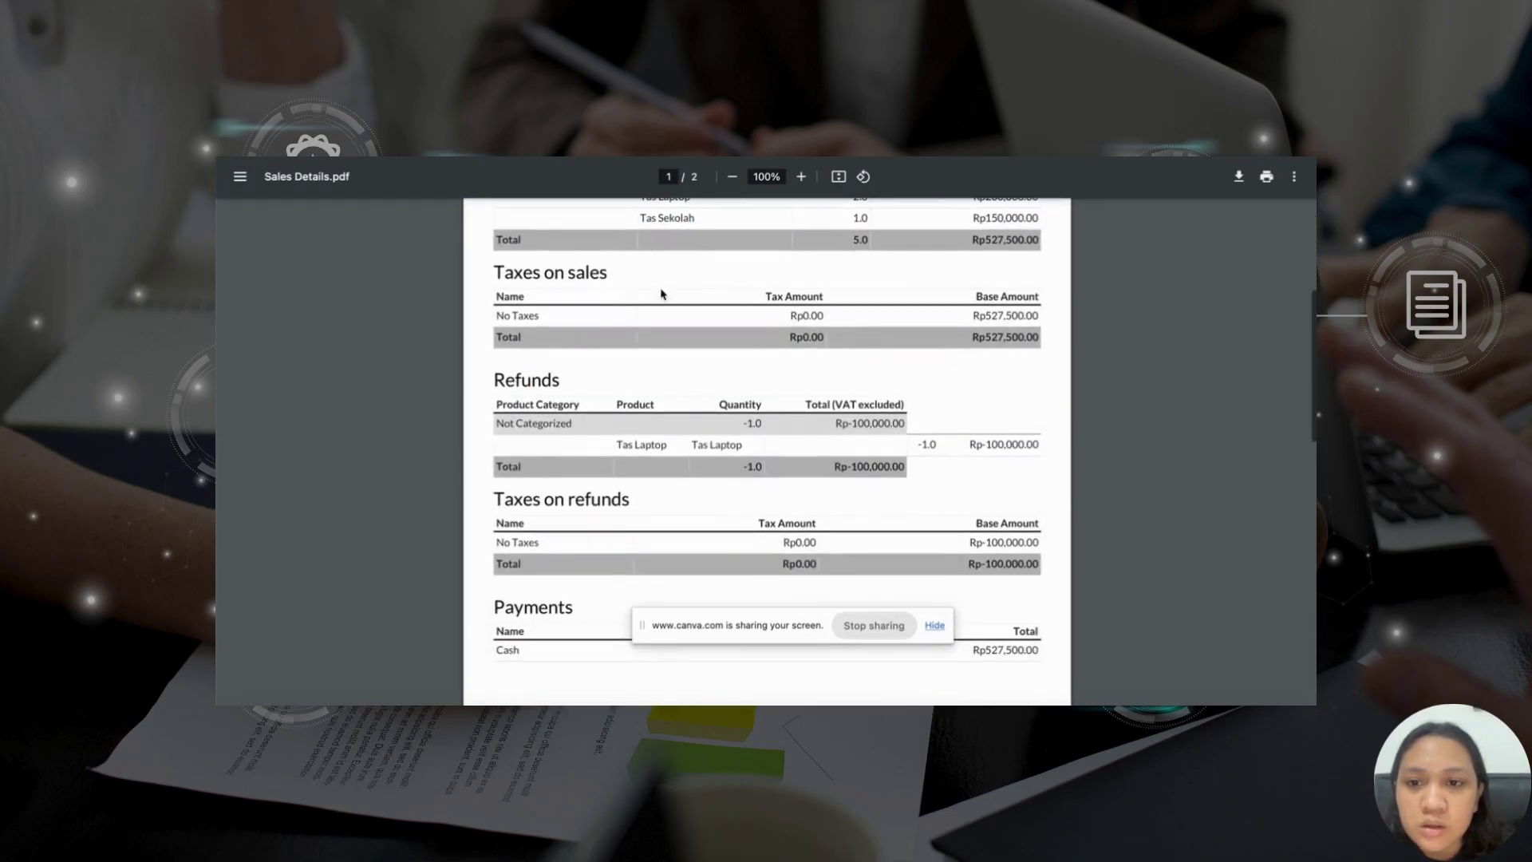
left_click_drag(495, 375, 762, 442)
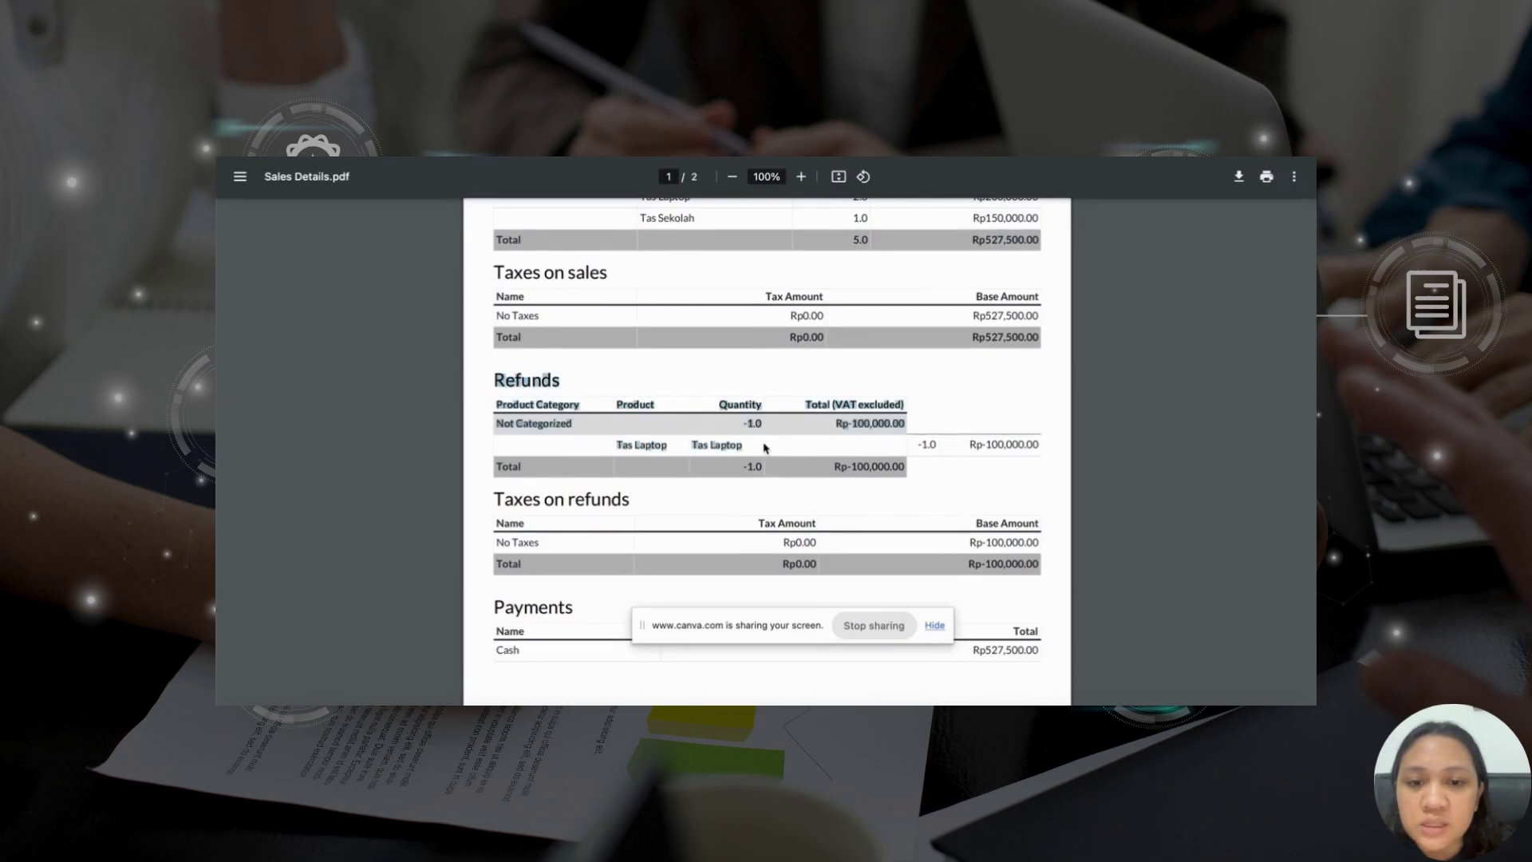
scroll(765, 446, "down", 1)
left_click(667, 442)
scroll(667, 443, "down", 3)
scroll(667, 442, "down", 1)
scroll(667, 441, "up", 8)
scroll(667, 440, "down", 9)
scroll(667, 443, "down", 5)
scroll(667, 443, "up", 5)
scroll(667, 443, "down", 7)
scroll(667, 443, "up", 3)
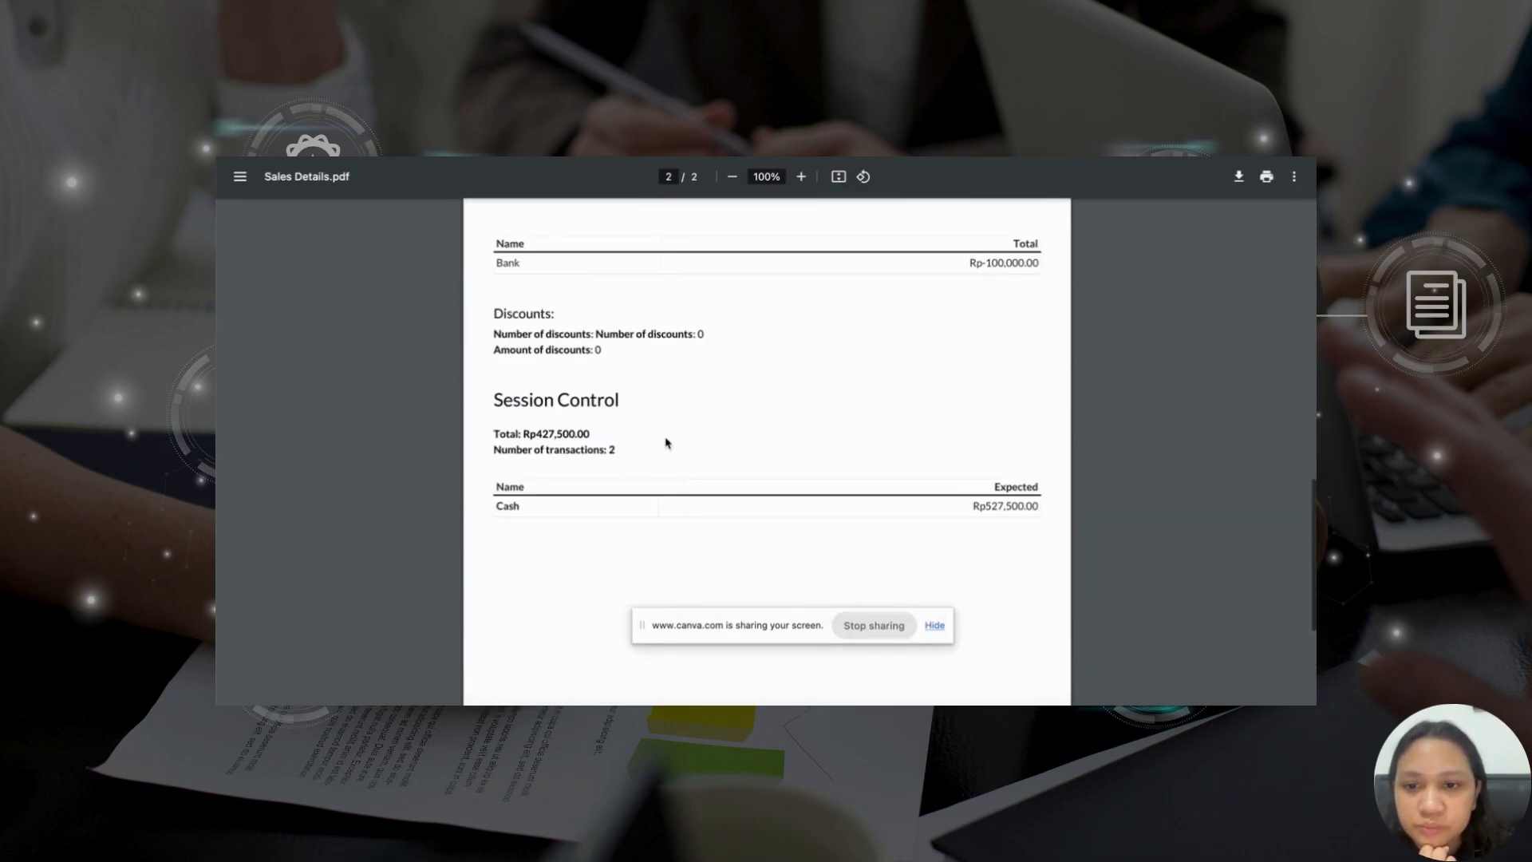
scroll(667, 442, "up", 10)
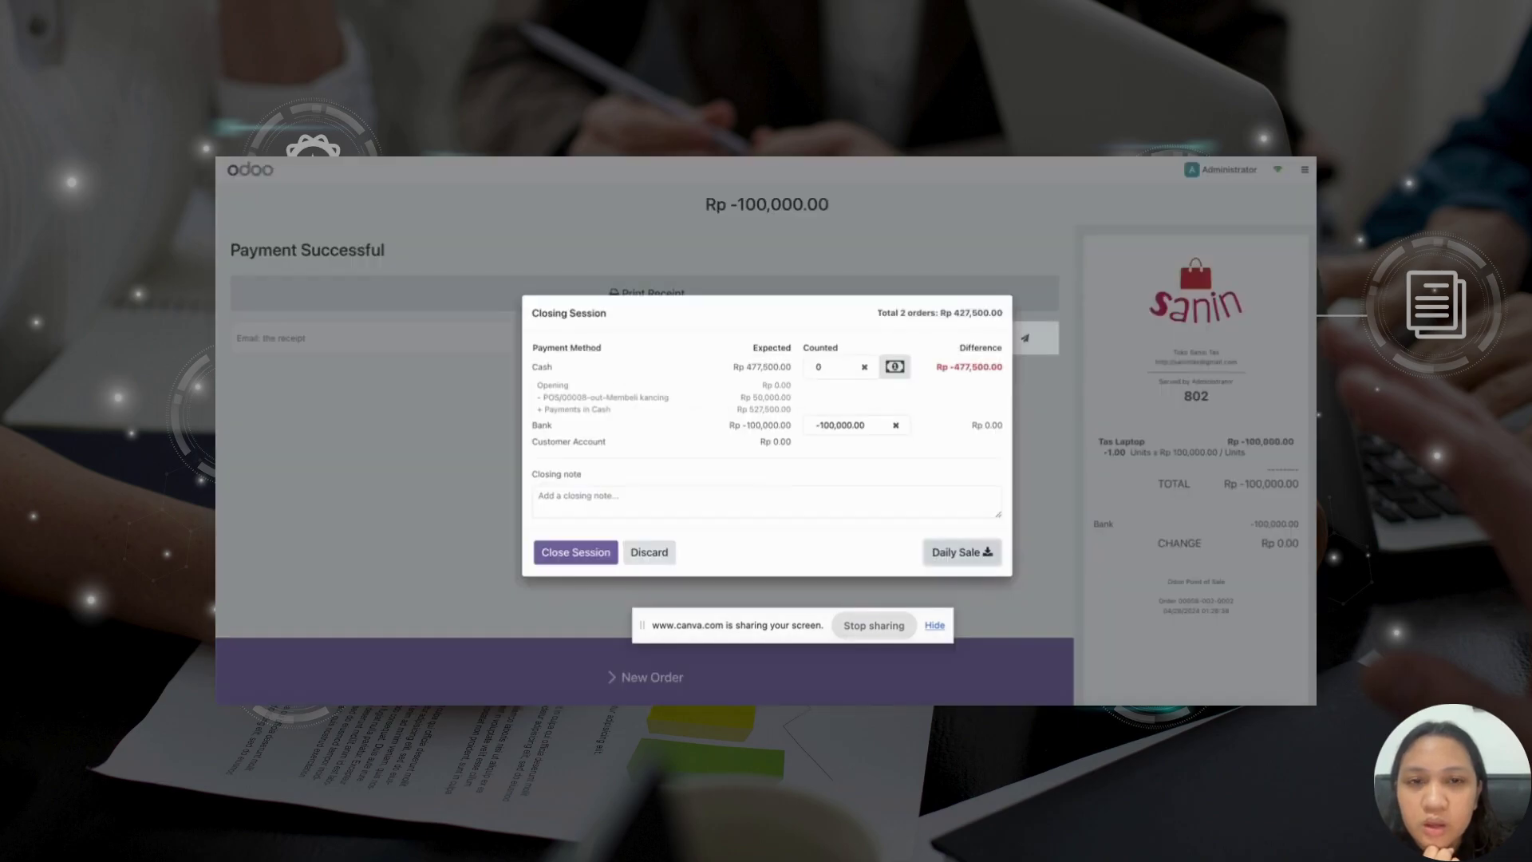
- Close the session and accept the payments difference as a profit/loss journal entry
left_click(565, 556)
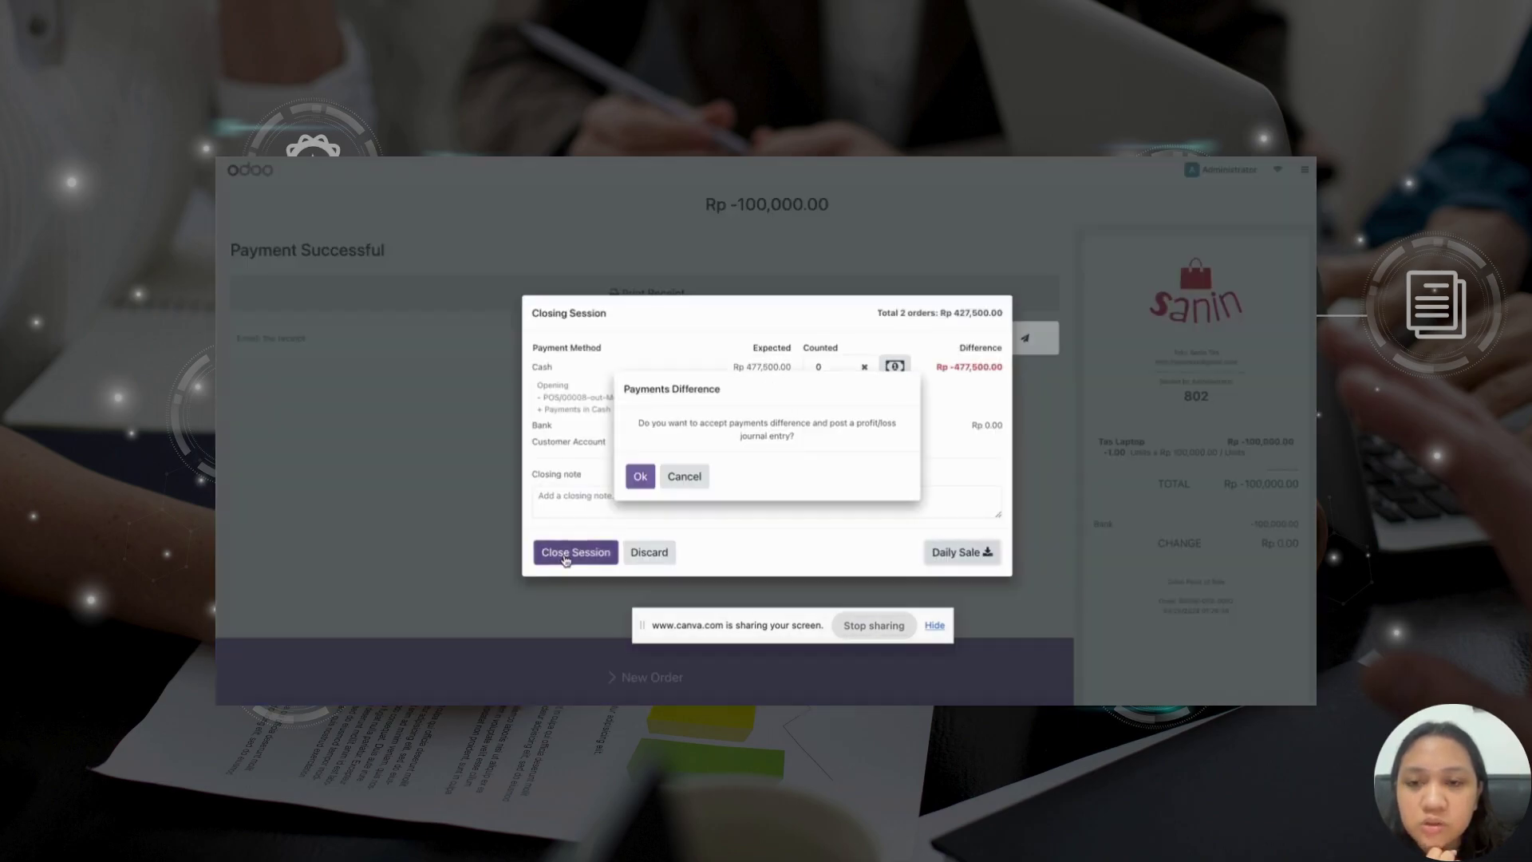
left_click(639, 477)
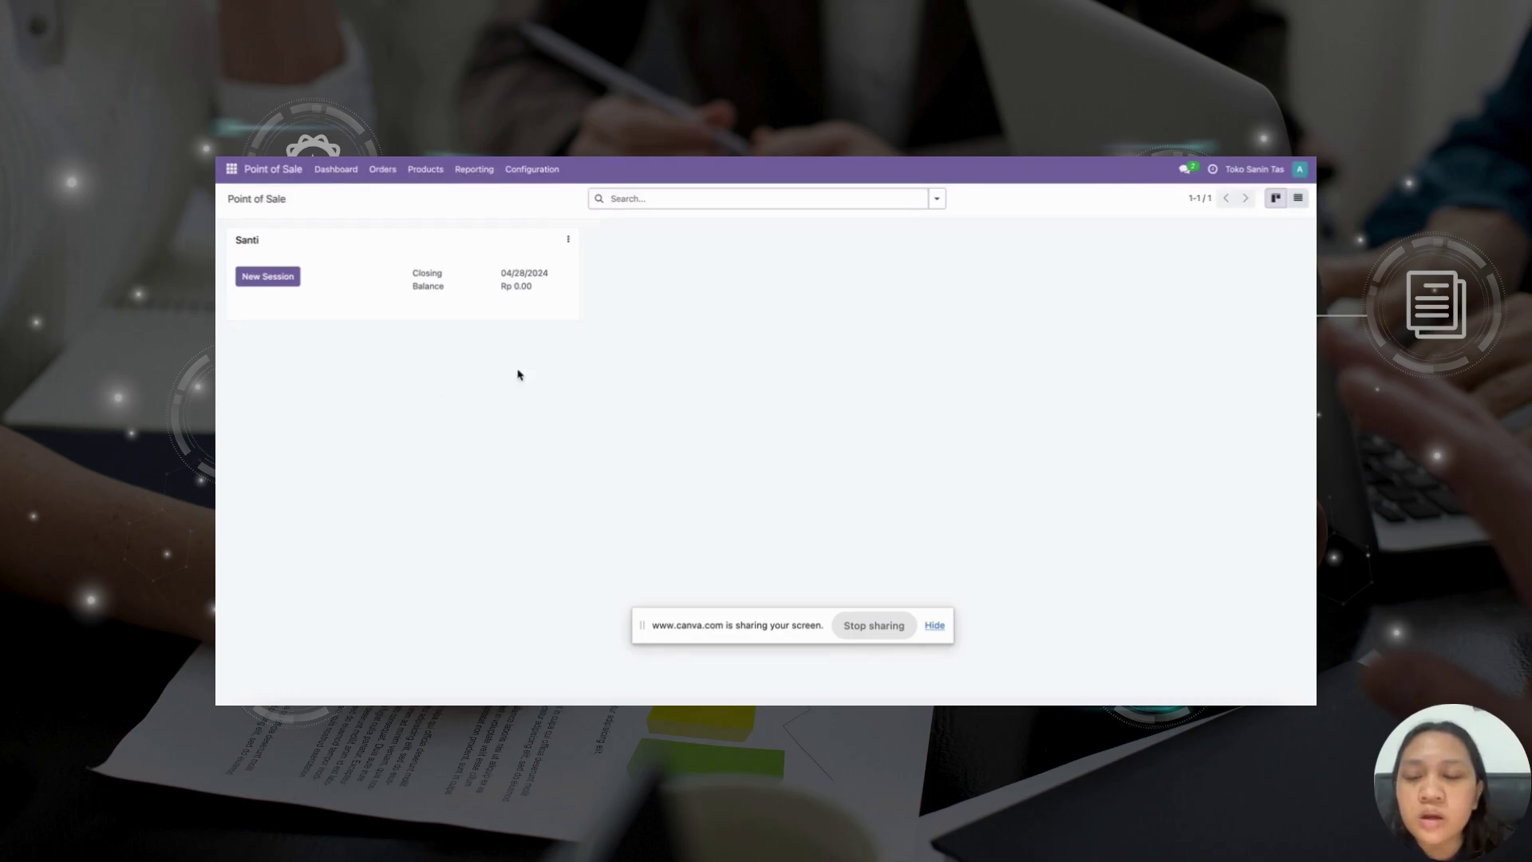
- Review the Point of Sale orders, sessions and payments lists, and open the customers list
left_click(384, 170)
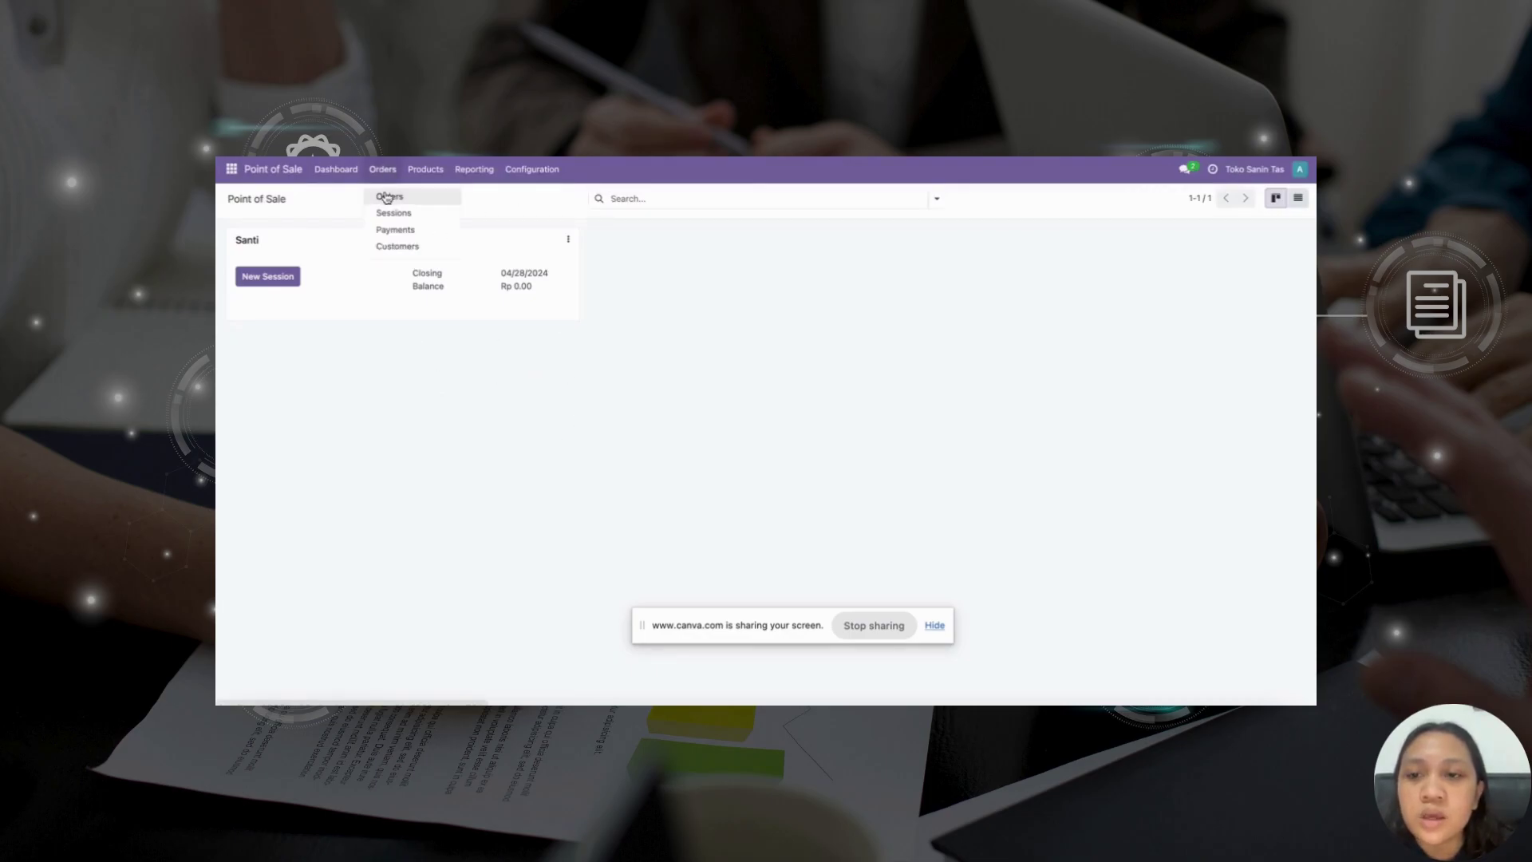
left_click(386, 198)
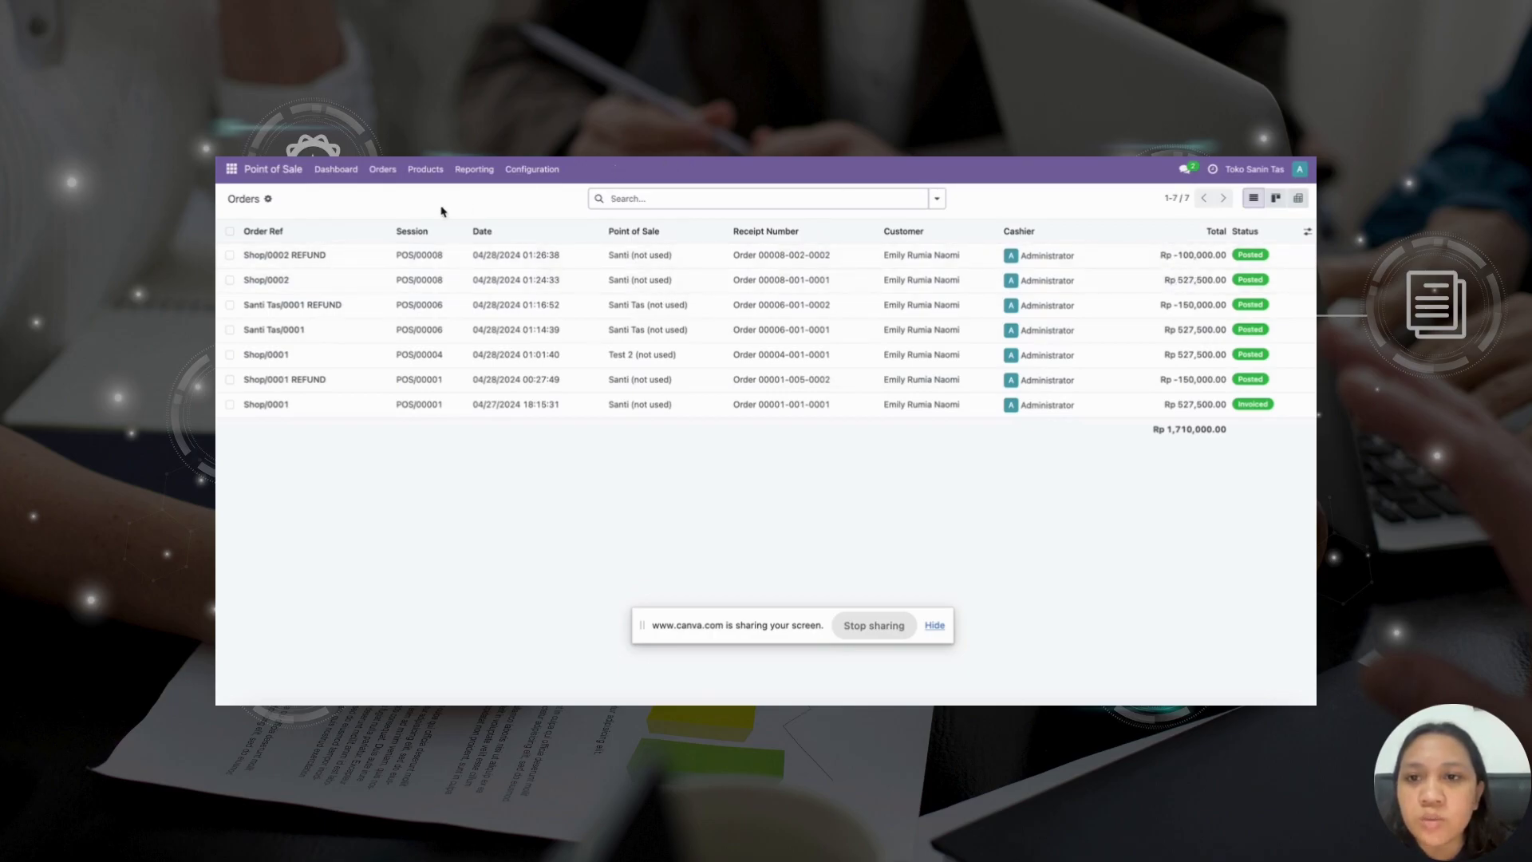
left_click(390, 175)
left_click(392, 212)
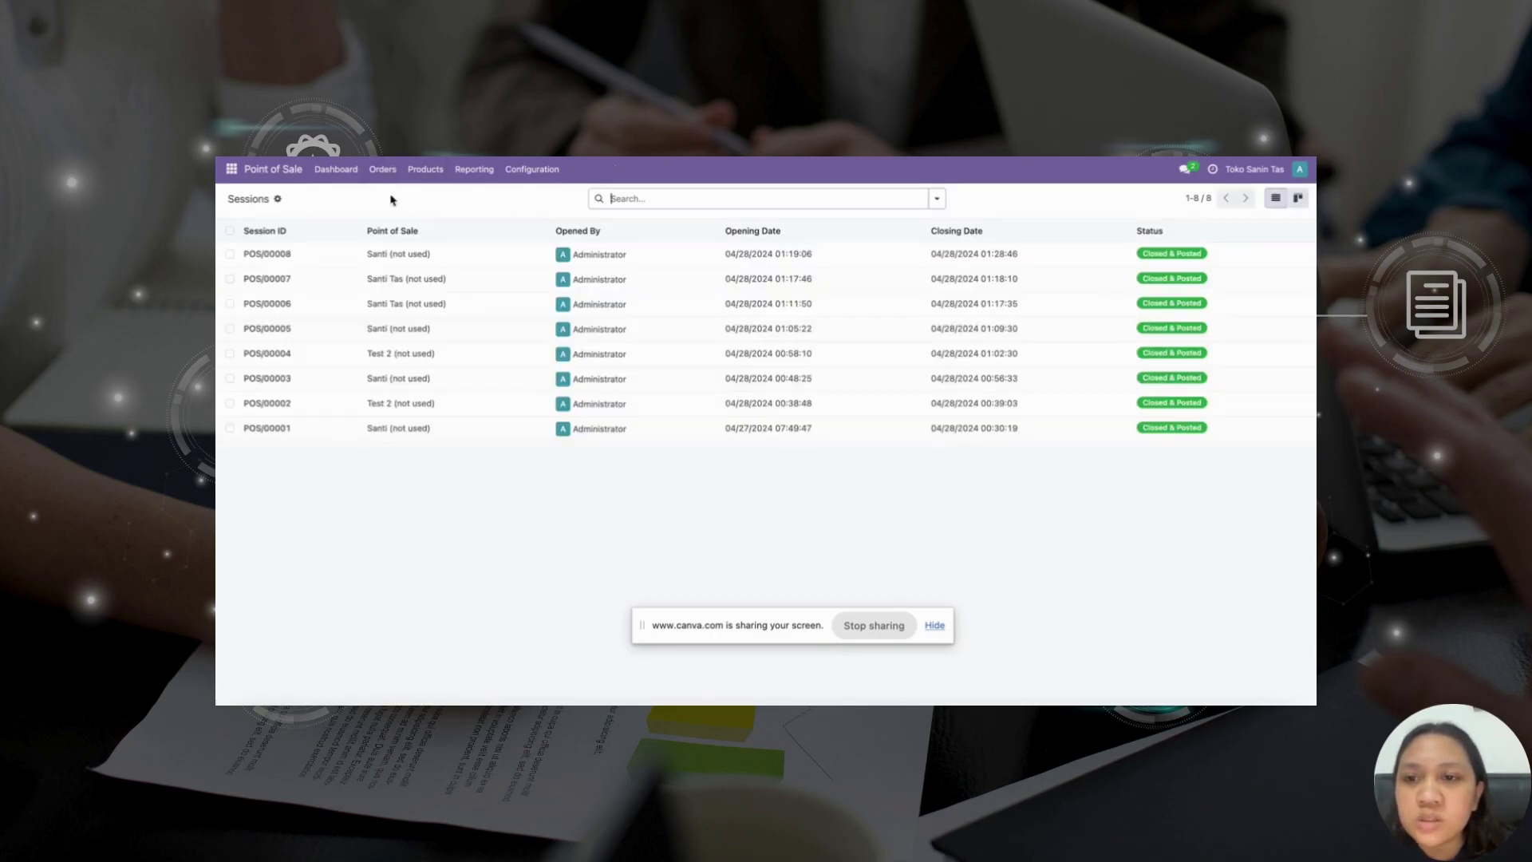
left_click(393, 177)
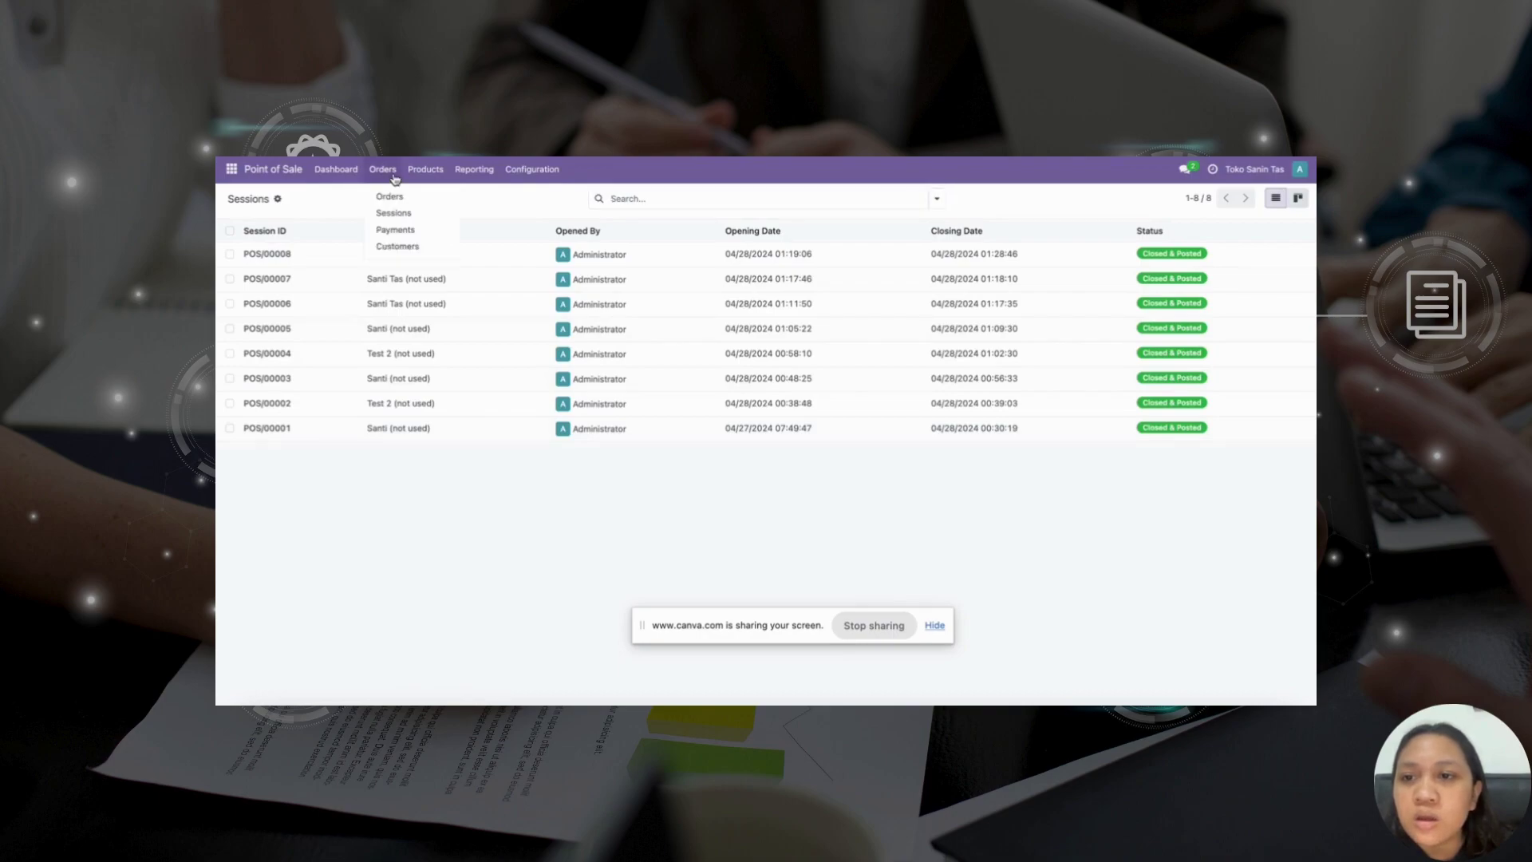
left_click(388, 231)
left_click(233, 252)
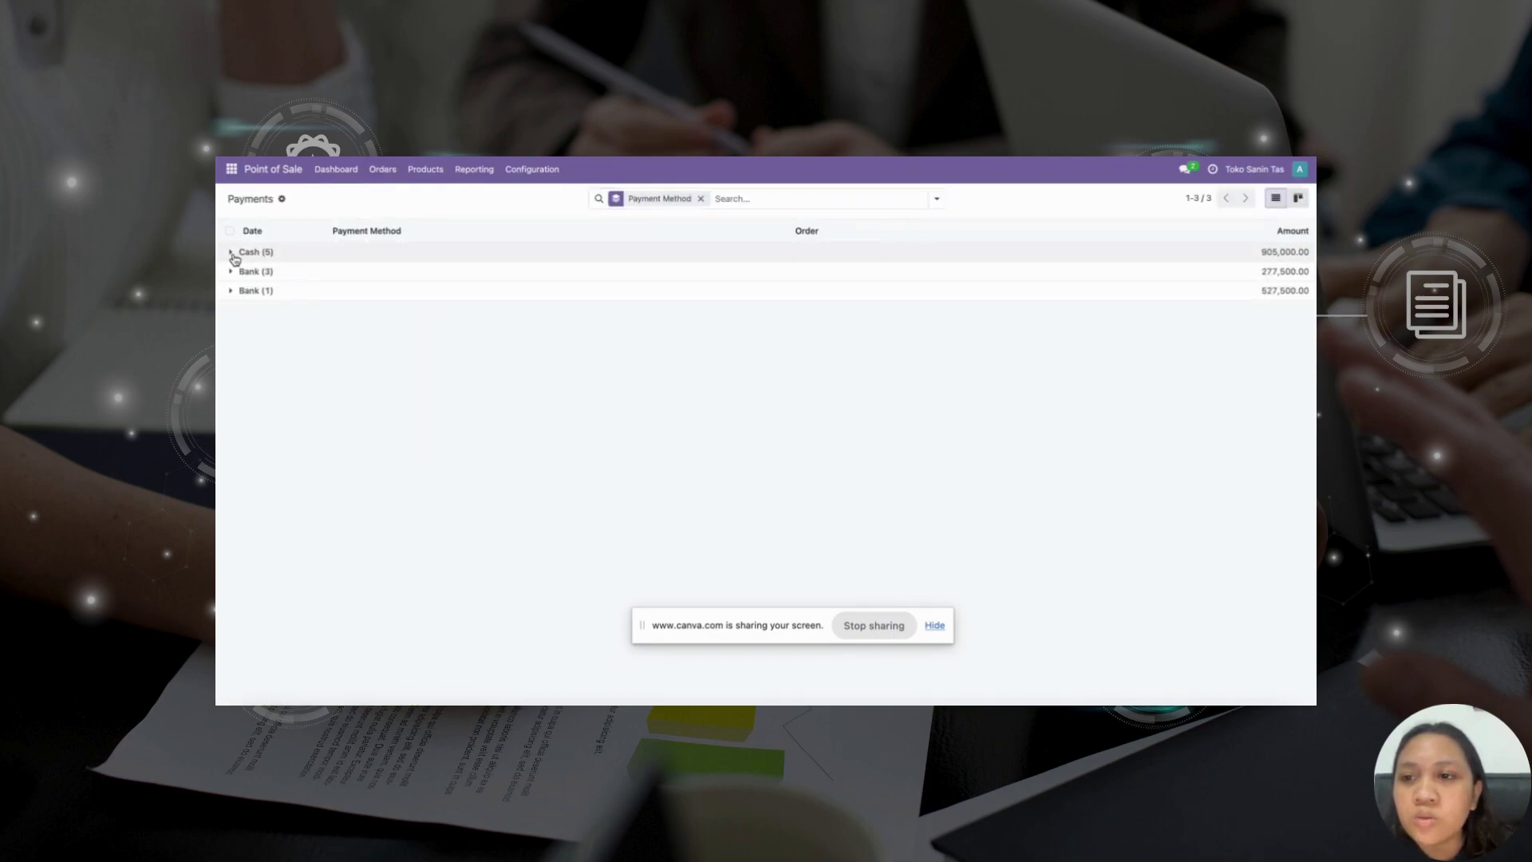
left_click(233, 253)
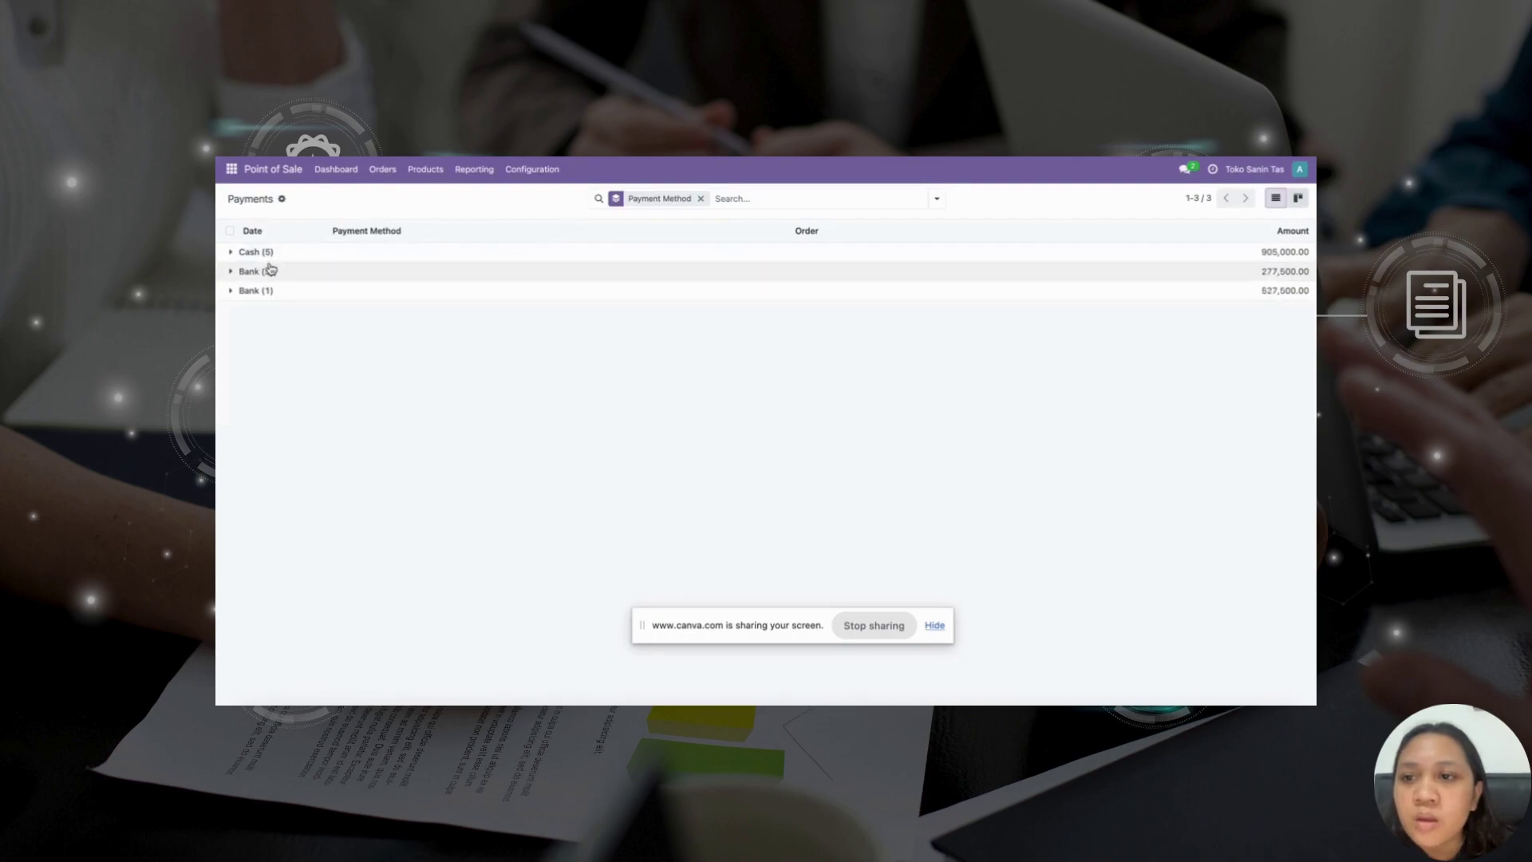
left_click(379, 173)
left_click(396, 246)
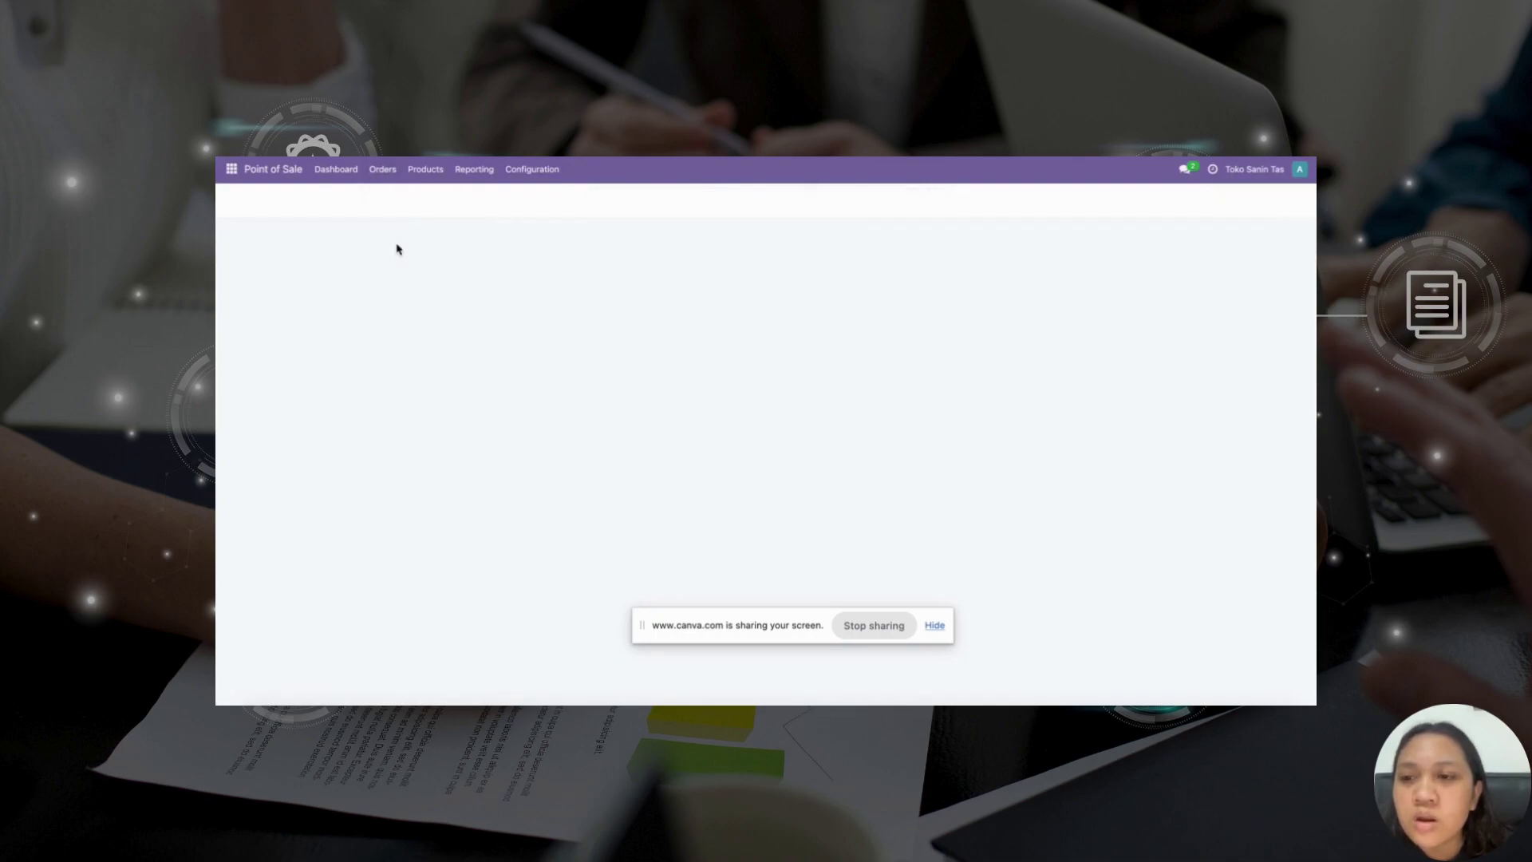